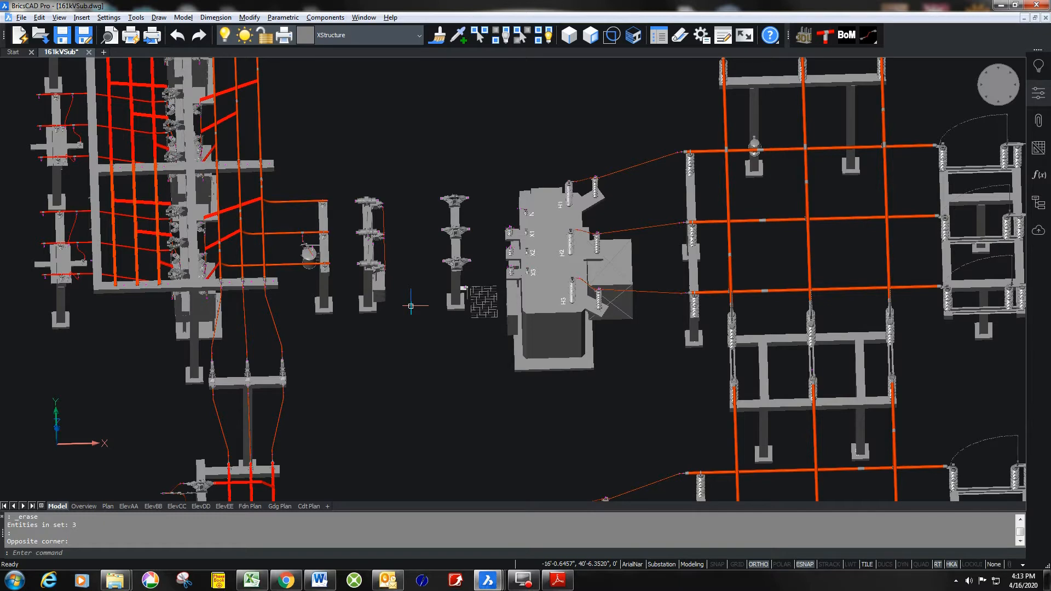
- Open the Substation Design Data document with DESIGNDATA, check the ampacity of two 750 MCM copper cables, and close it
{"action": "type", "text": "signdata"}
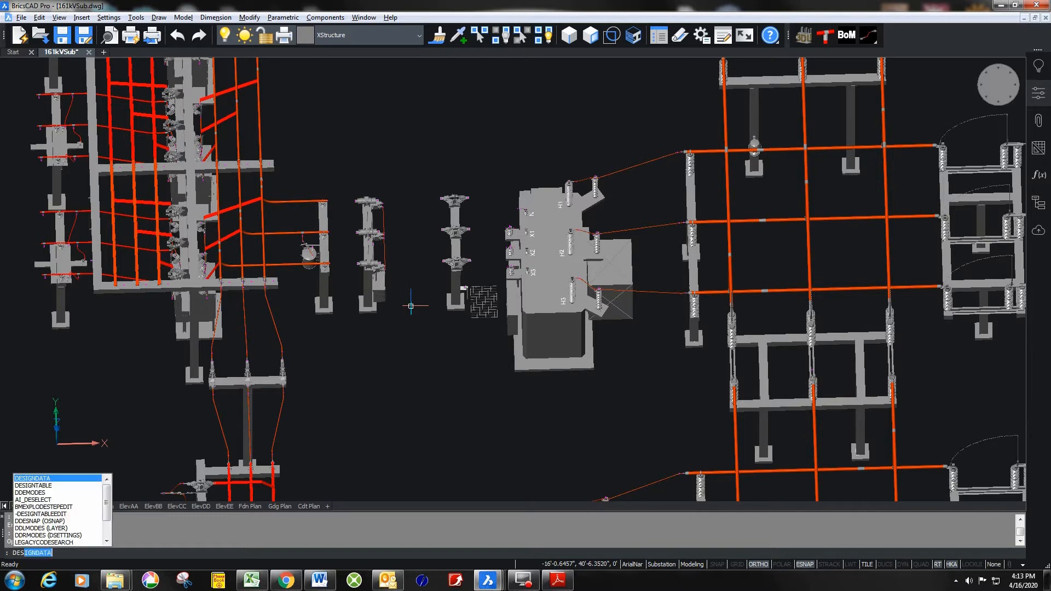
{"action": "key", "text": "Return"}
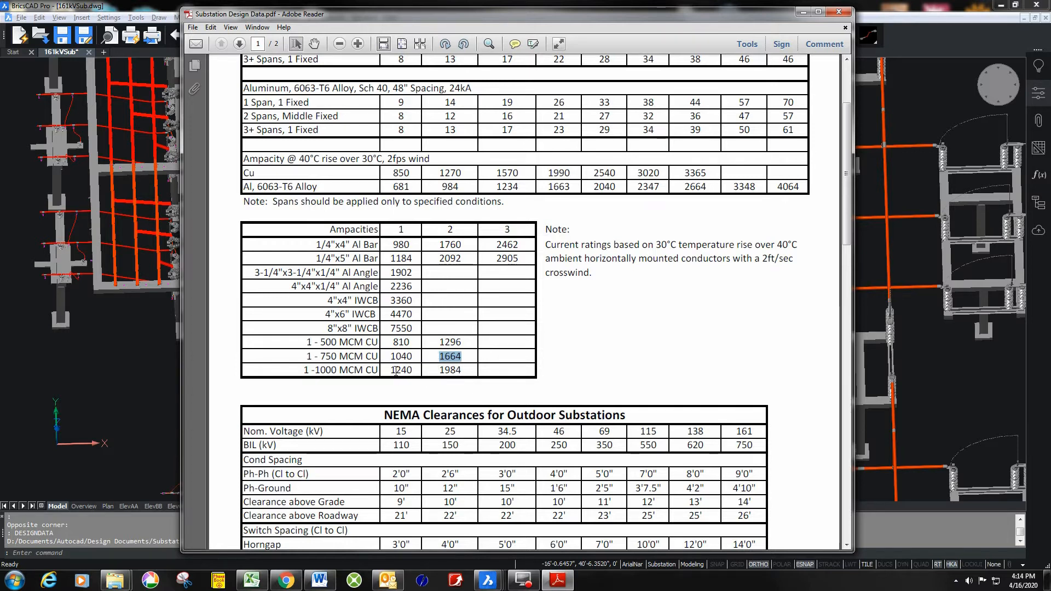
{"action": "left_click", "coordinate": [839, 11]}
- Insert the 2.5" aluminum tube-to-flat coupler CnnCpTFAl2.5 at the open end of the farthest orange bus tube
{"action": "scroll", "coordinate": [321, 279], "scroll_direction": "up", "scroll_amount": 3}
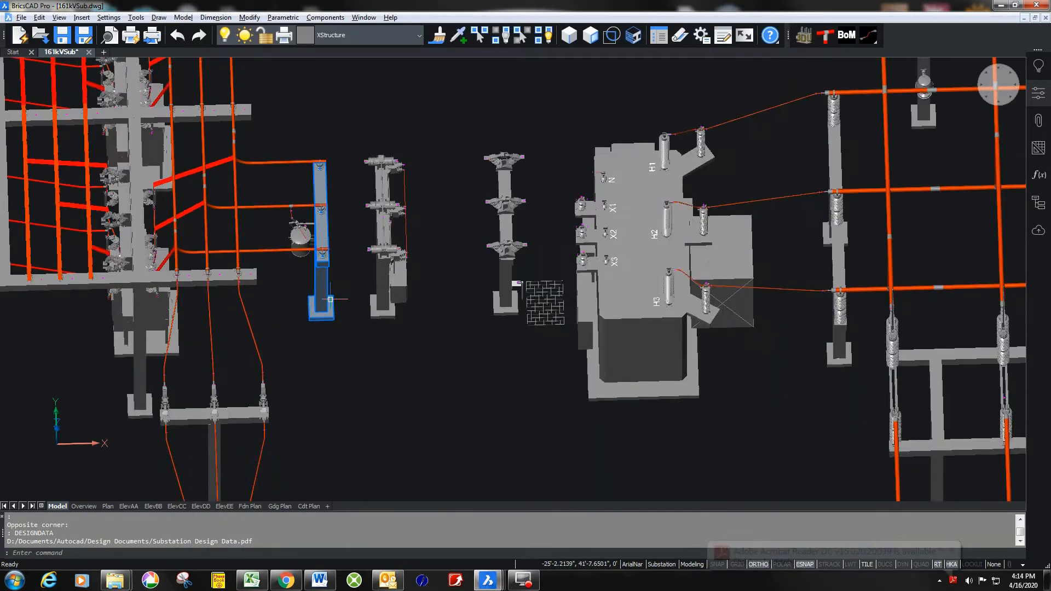
{"action": "scroll", "coordinate": [348, 276], "scroll_direction": "up", "scroll_amount": 3}
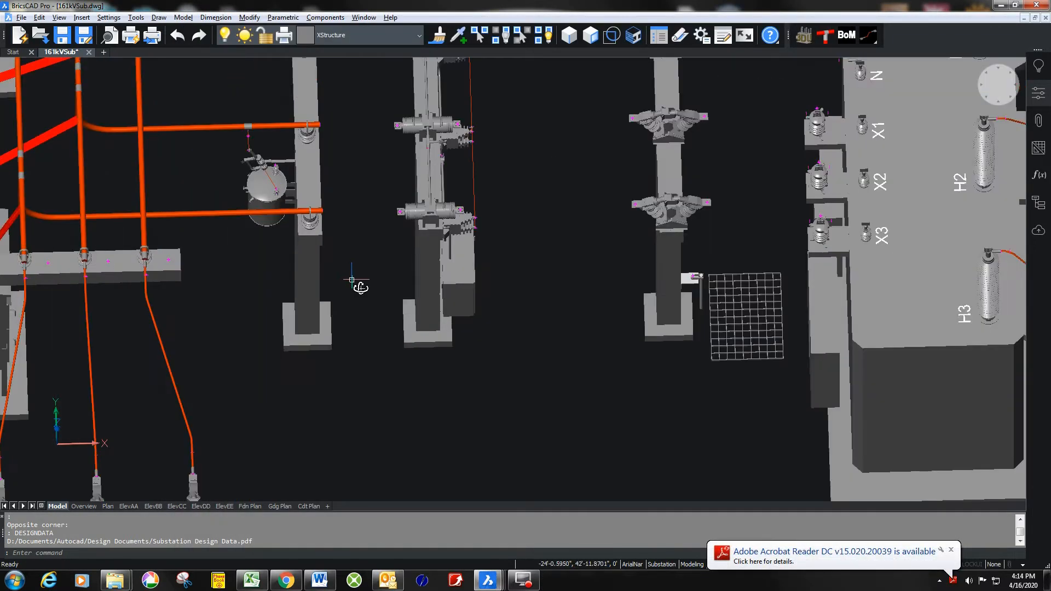
{"action": "mouse_move", "coordinate": [352, 281]}
{"action": "middle_mouse_down"}
{"action": "mouse_move", "coordinate": [410, 414]}
{"action": "mouse_move", "coordinate": [402, 347]}
{"action": "mouse_move", "coordinate": [458, 427]}
{"action": "middle_mouse_up"}
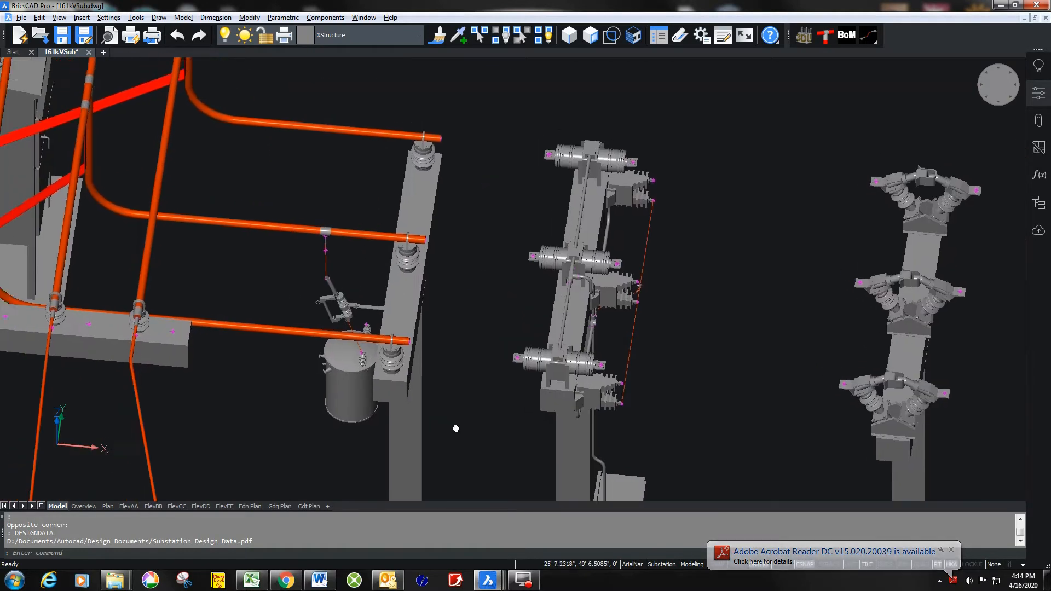
{"action": "left_click", "coordinate": [805, 35]}
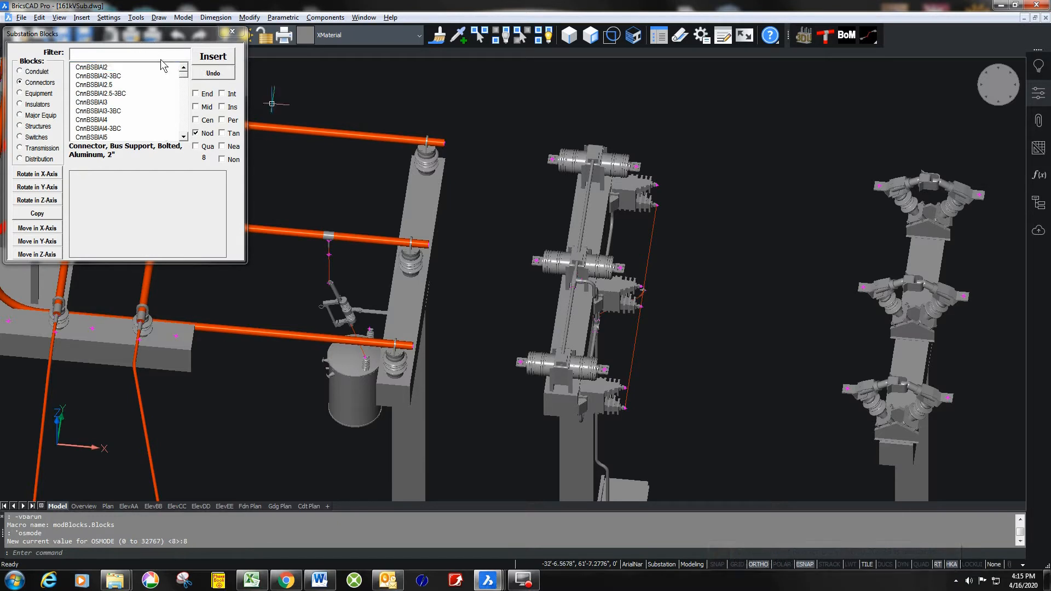
{"action": "left_click", "coordinate": [100, 54]}
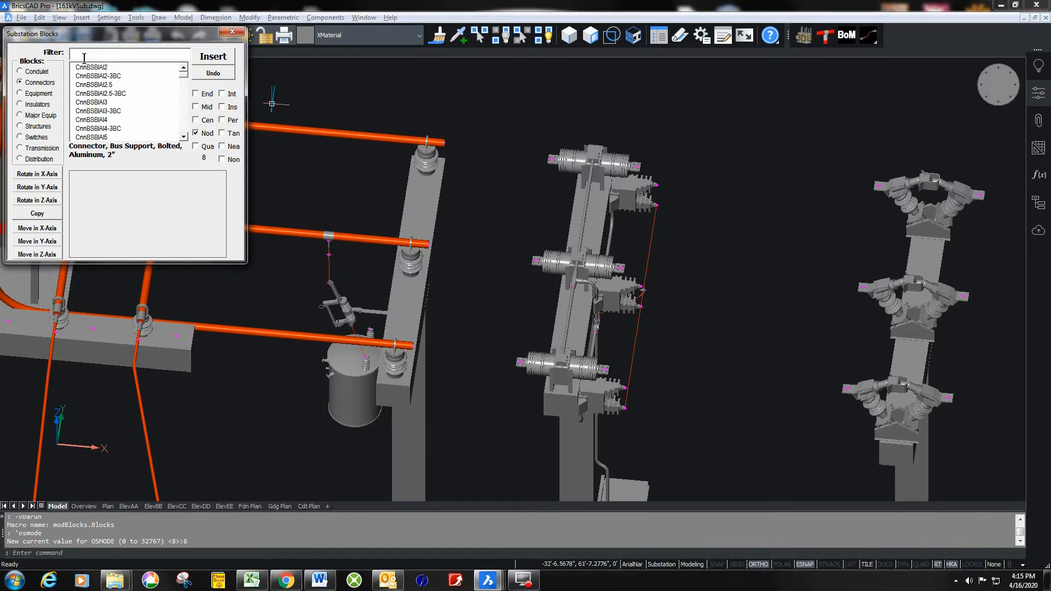
{"action": "type", "text": "cptf"}
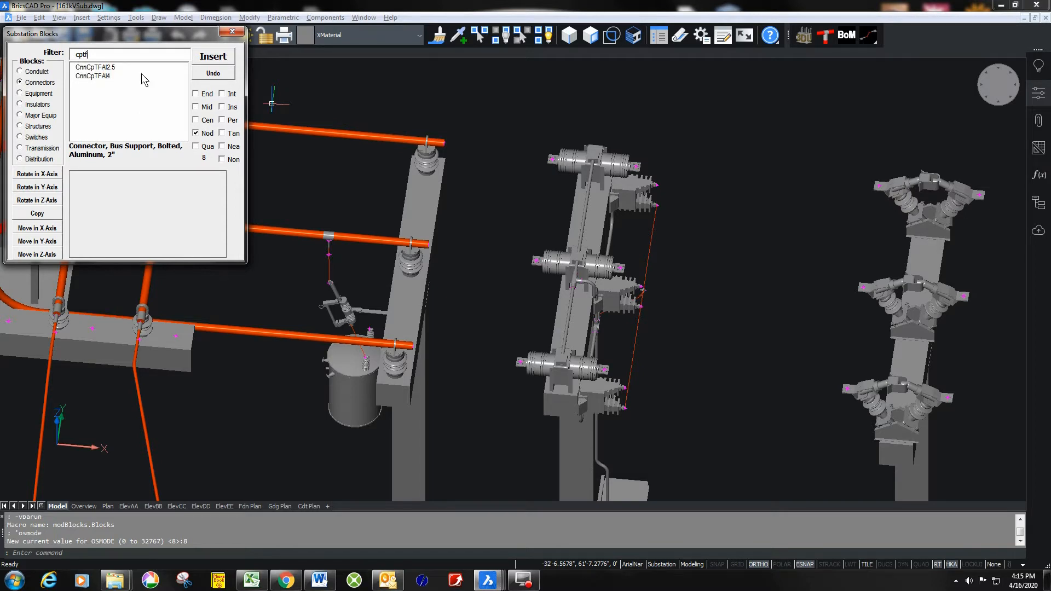
{"action": "left_click", "coordinate": [99, 67]}
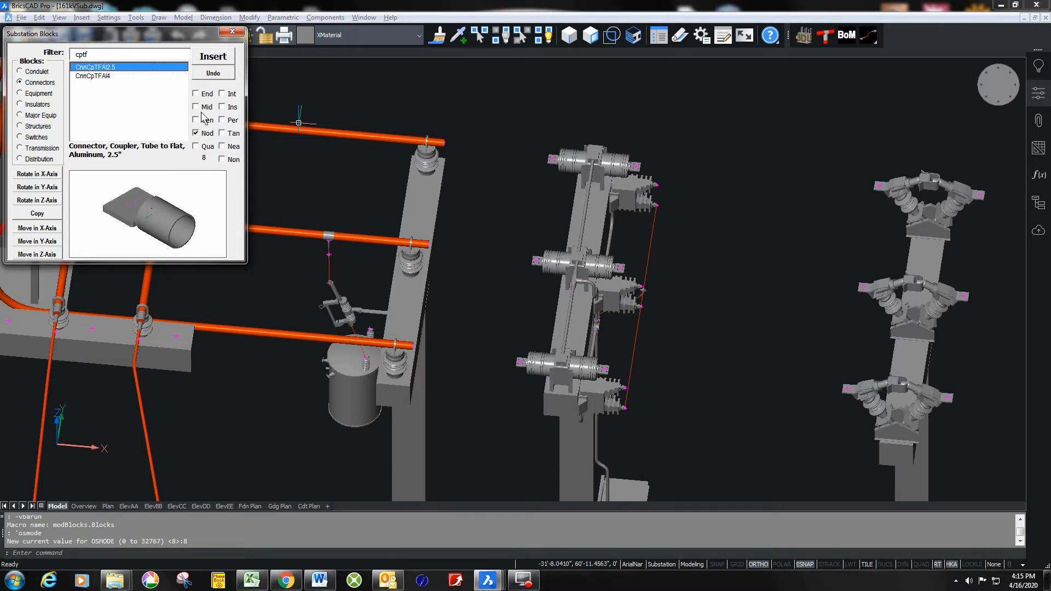
{"action": "left_click", "coordinate": [222, 57]}
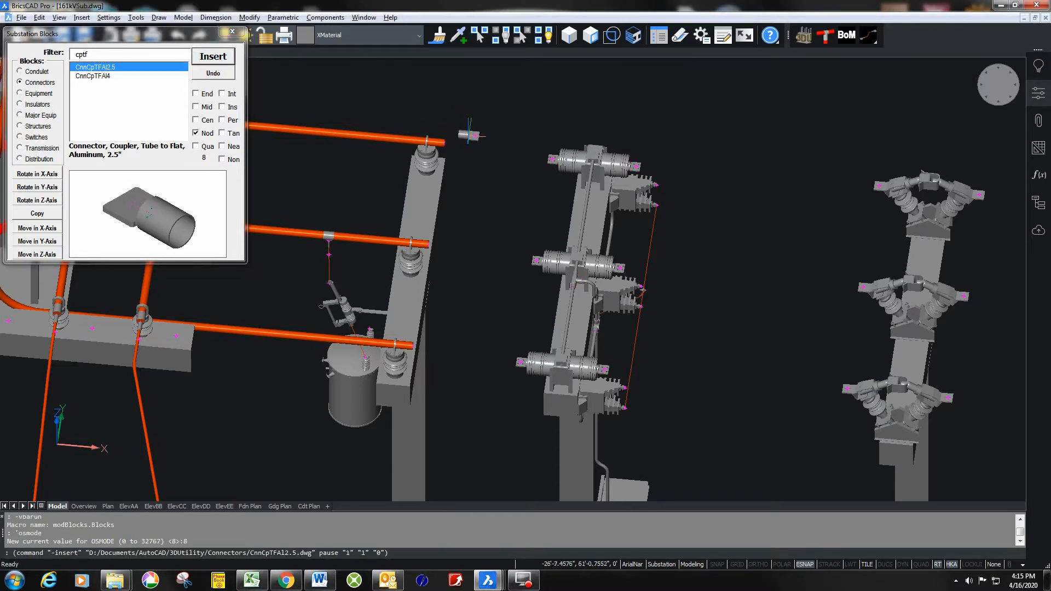
{"action": "left_click", "coordinate": [447, 142]}
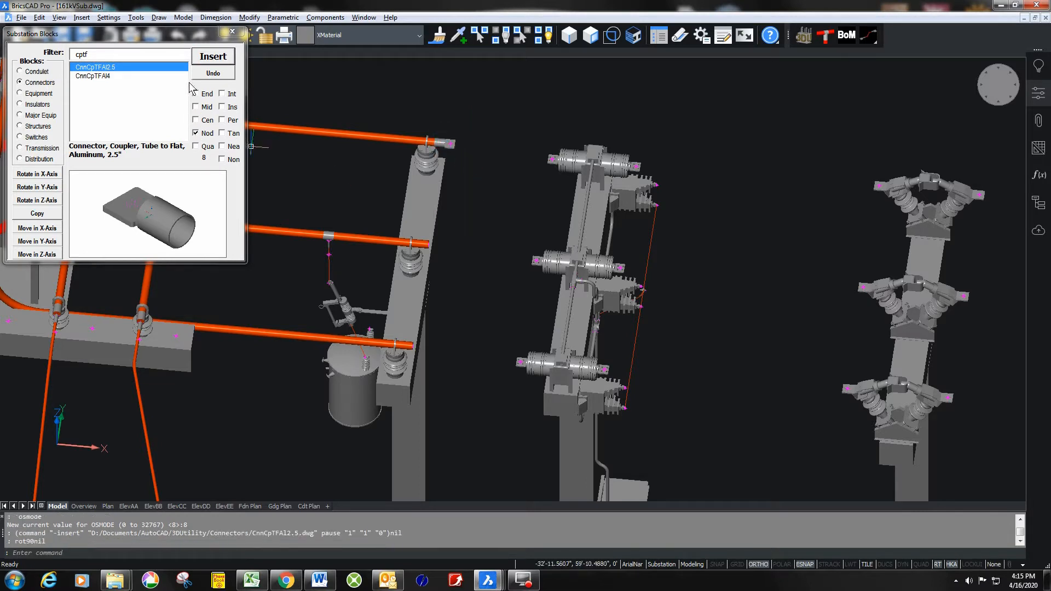
- Copy the tube-to-flat coupler to the open ends of the other two bus tubes
{"action": "left_click", "coordinate": [48, 213]}
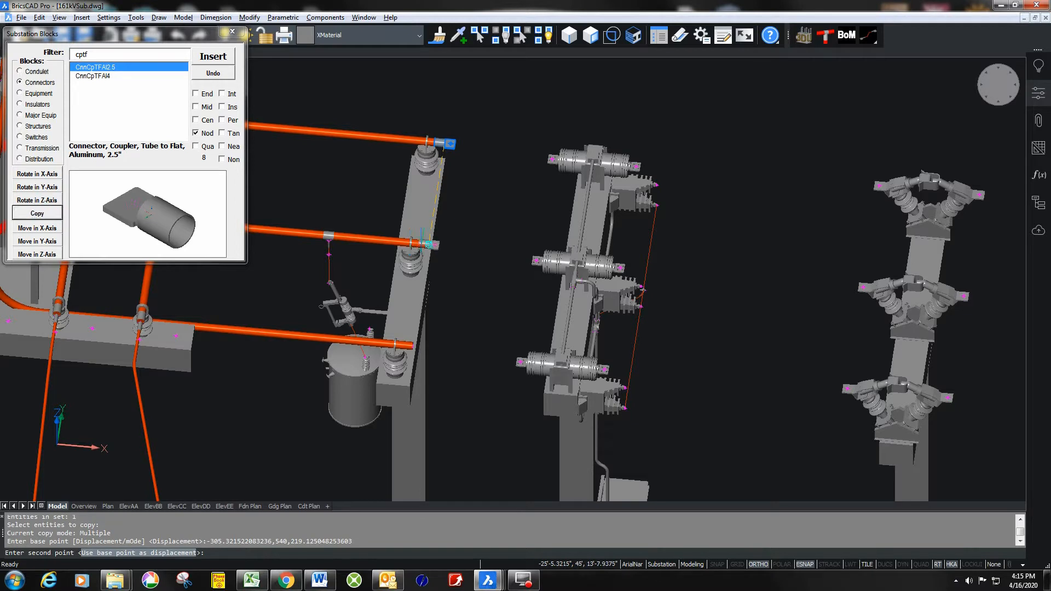
{"action": "left_click", "coordinate": [415, 346]}
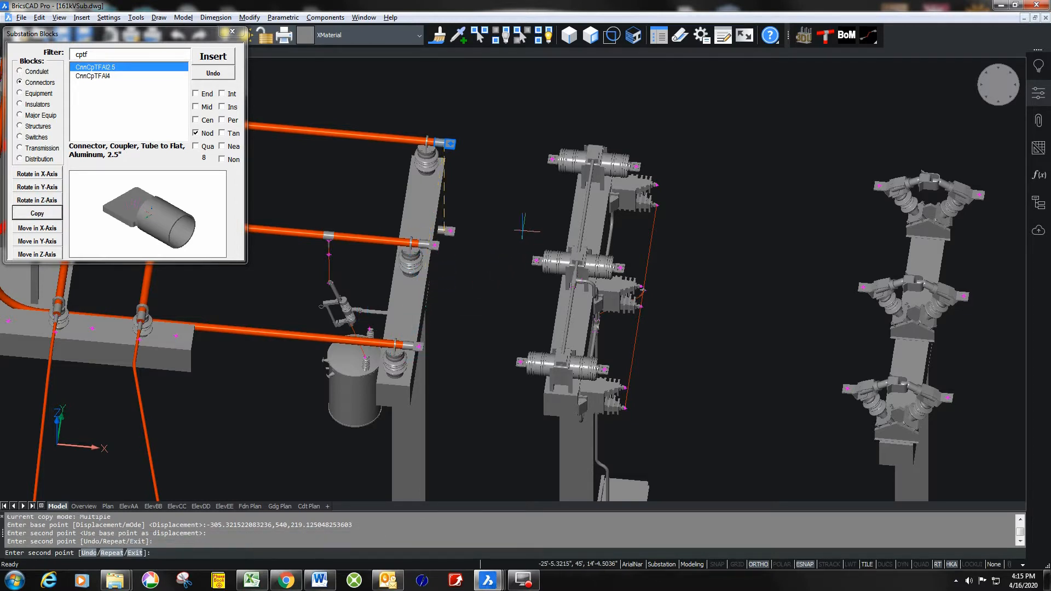
{"action": "key", "text": "Escape"}
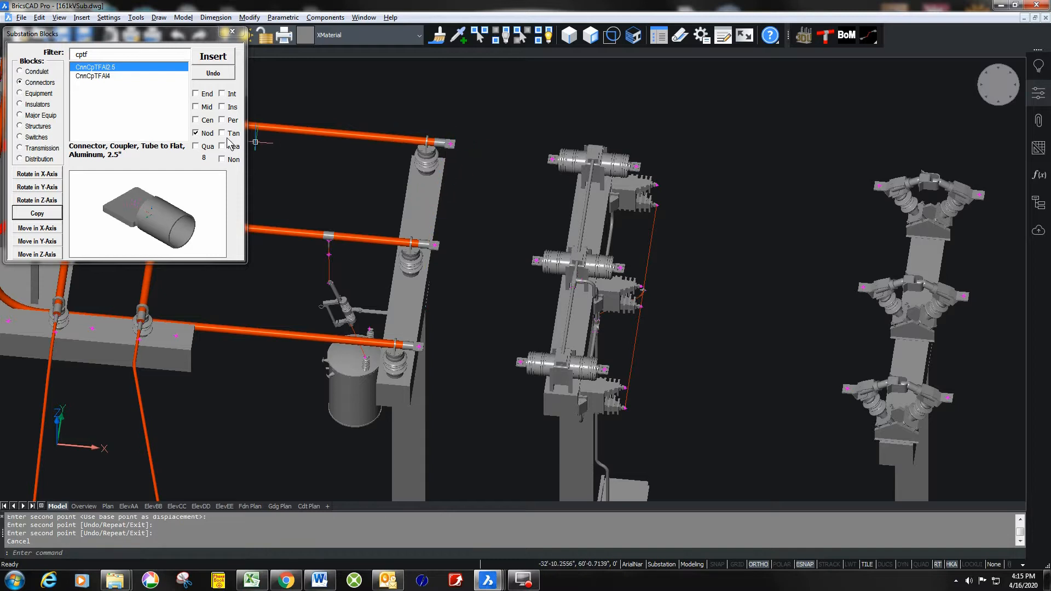
{"action": "left_click", "coordinate": [456, 144]}
{"action": "mouse_move", "coordinate": [441, 138]}
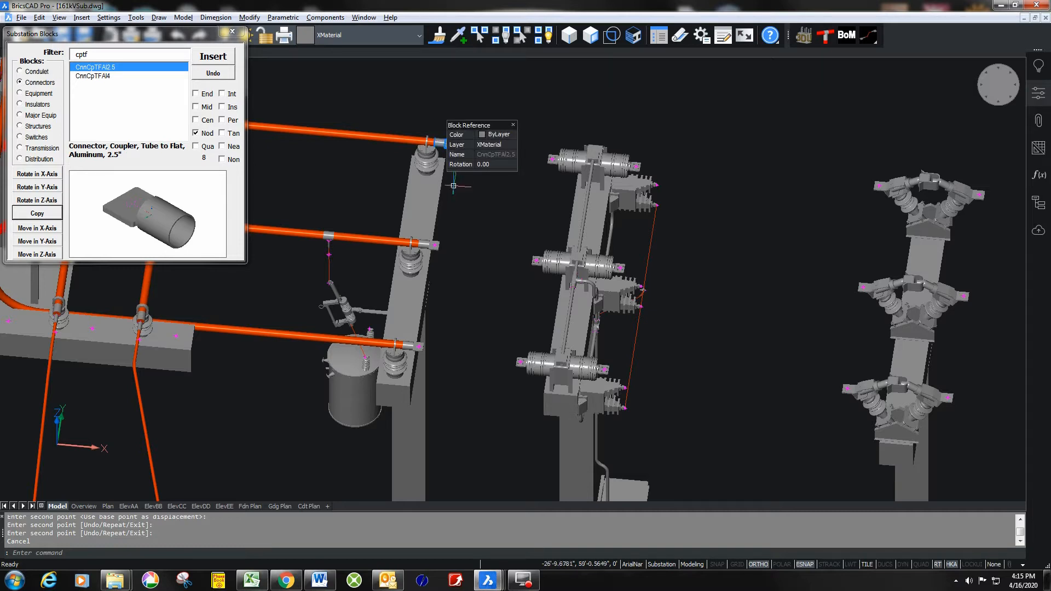
- Insert the double-cable copper terminal CnnTlCFCu-2X500-2000 on the flat pad of the farthest bus tube's coupler
{"action": "left_click", "coordinate": [96, 56]}
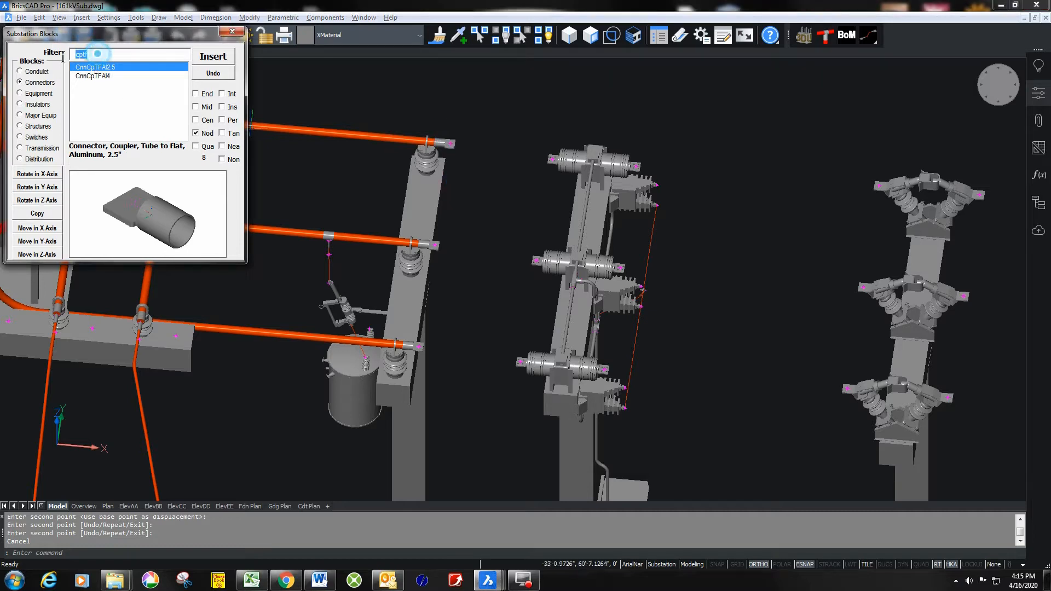
{"action": "type", "text": "t"}
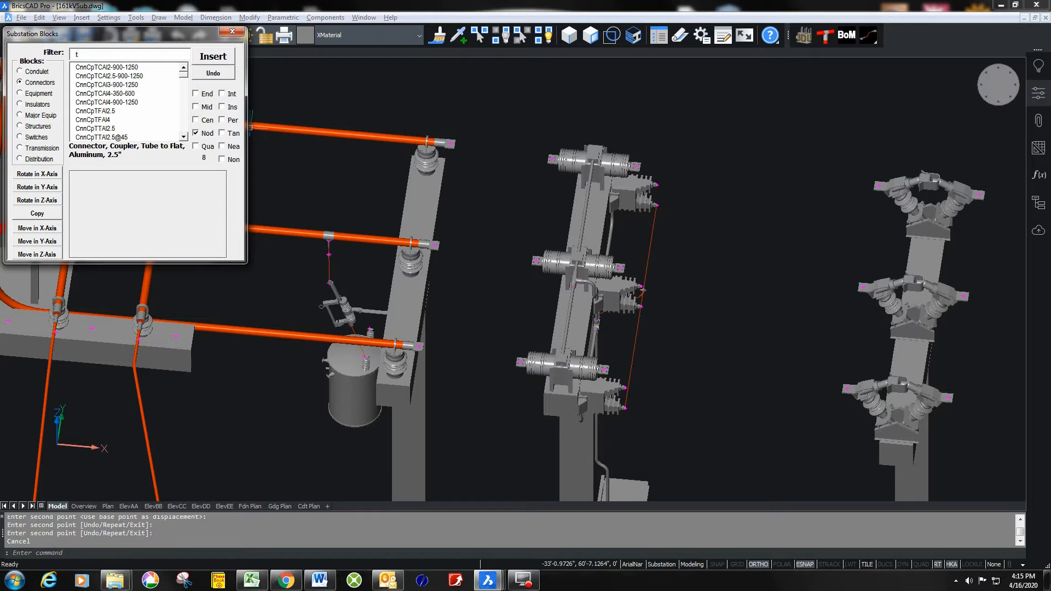
{"action": "type", "text": "l"}
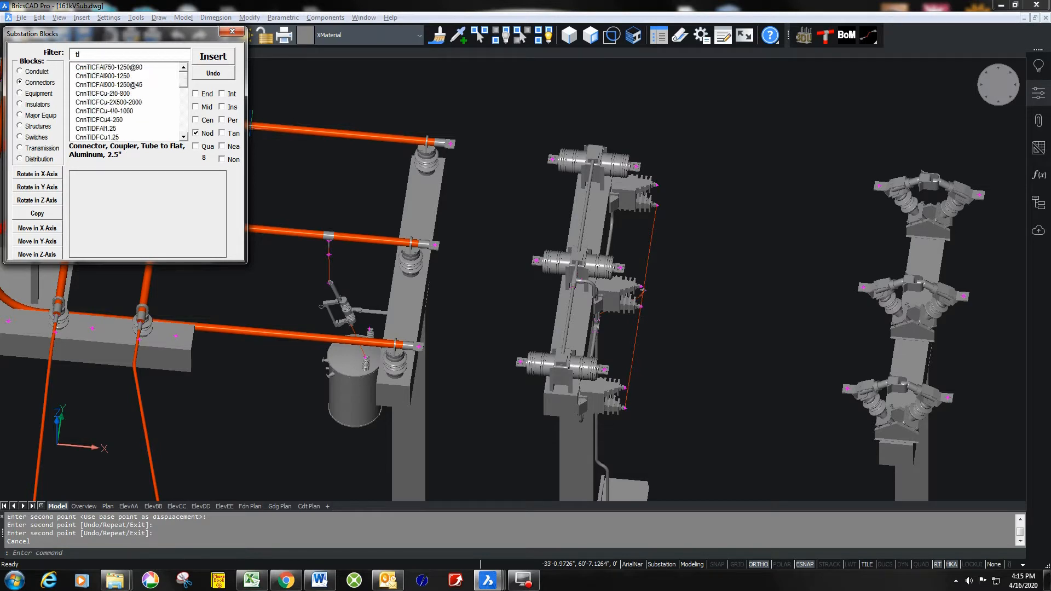
{"action": "type", "text": "cf"}
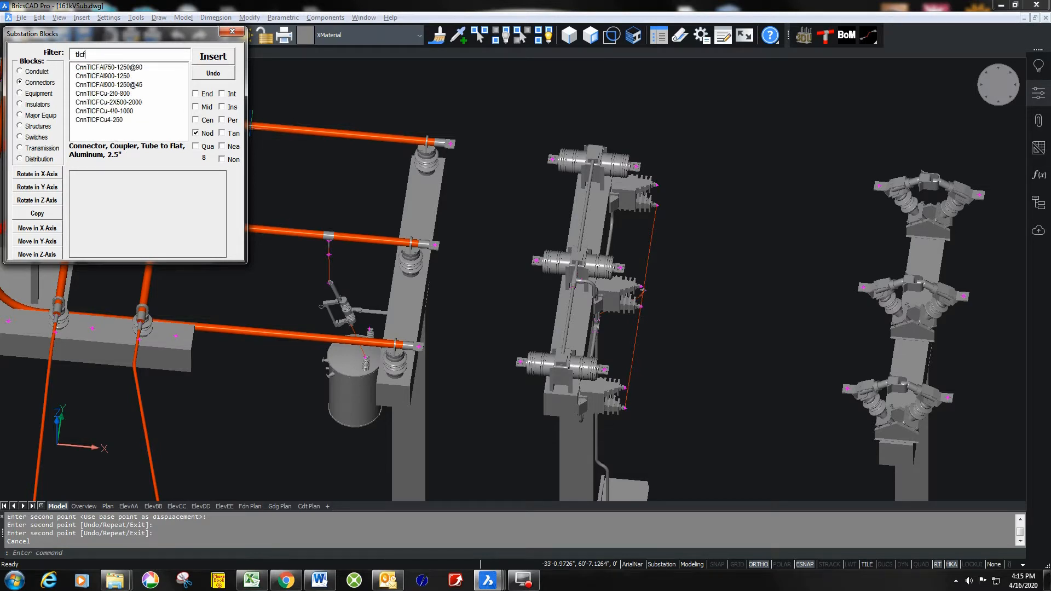
{"action": "left_click", "coordinate": [93, 104]}
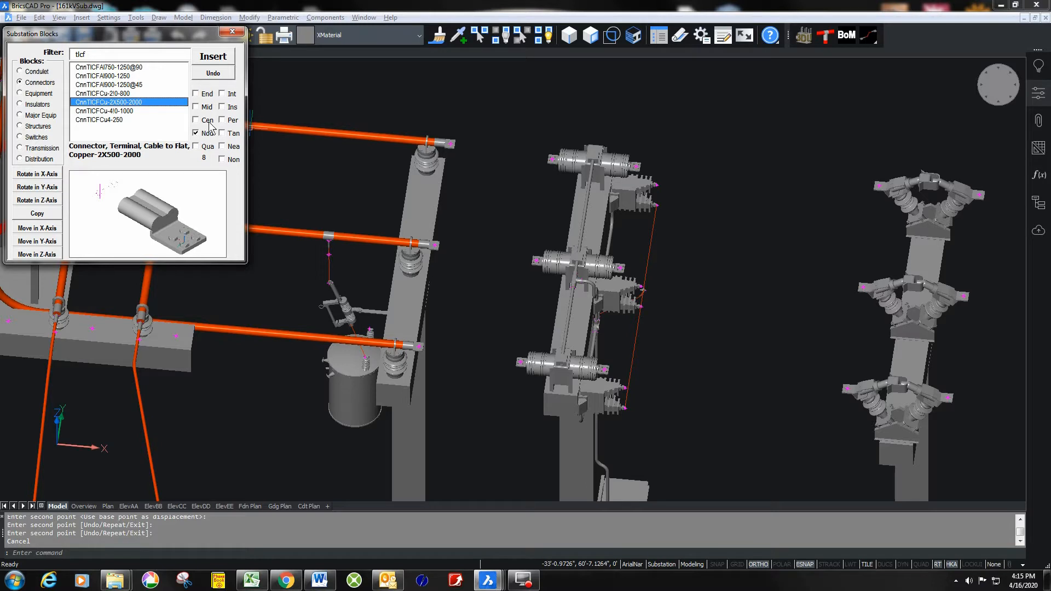
{"action": "left_click", "coordinate": [214, 57]}
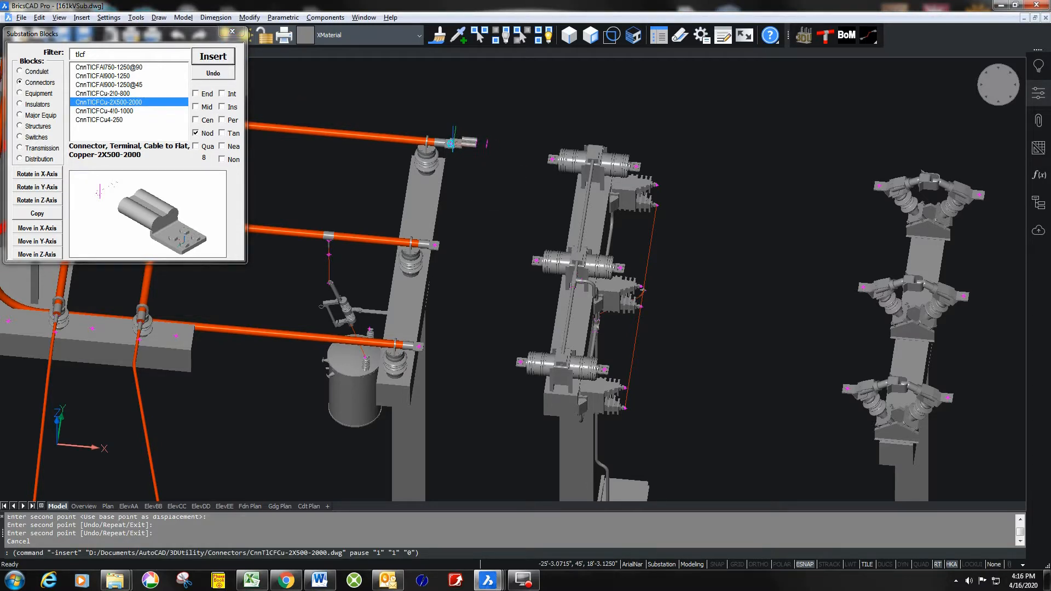
{"action": "left_click", "coordinate": [452, 144]}
- Copy the double-cable terminal to the coupler pads on the other two bus tubes
{"action": "left_click", "coordinate": [37, 213]}
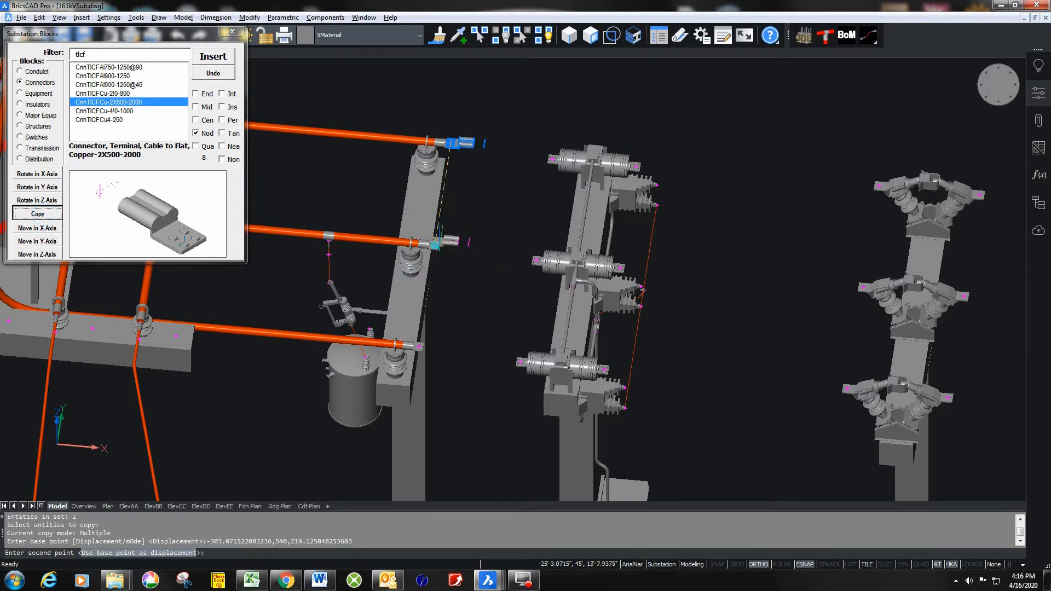
{"action": "left_click", "coordinate": [438, 244]}
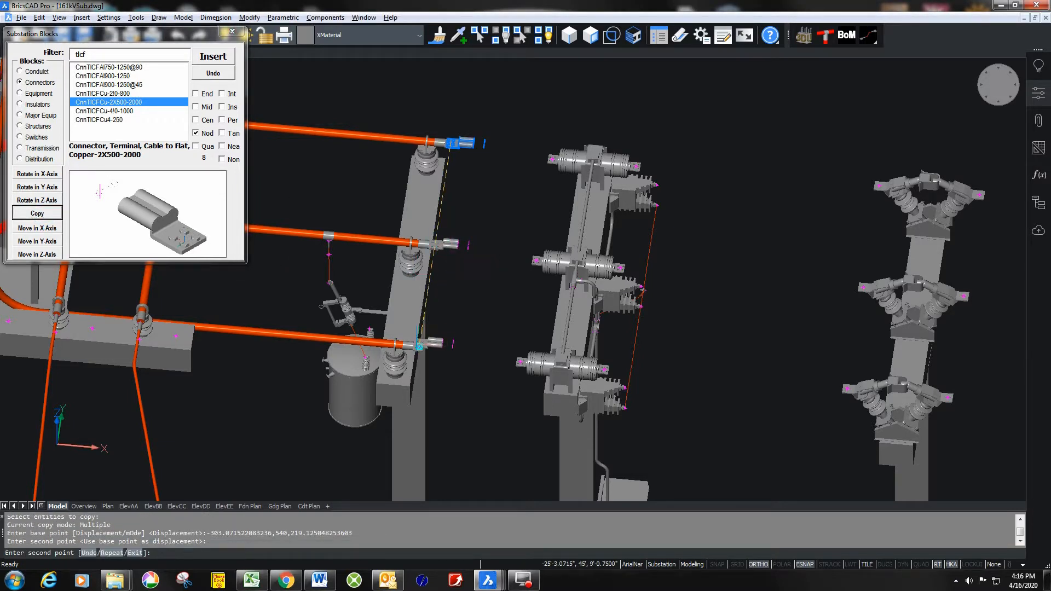
{"action": "left_click", "coordinate": [450, 344]}
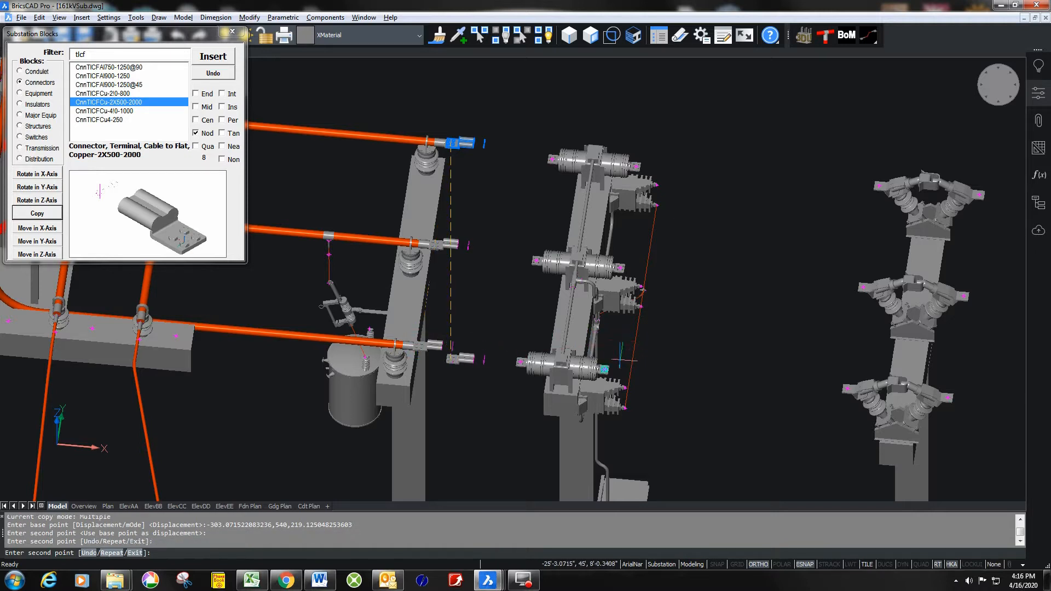
- With Ortho off, copy the terminal to the transformer-facing pads of all three phases on both equipment structures
{"action": "left_click", "coordinate": [605, 369]}
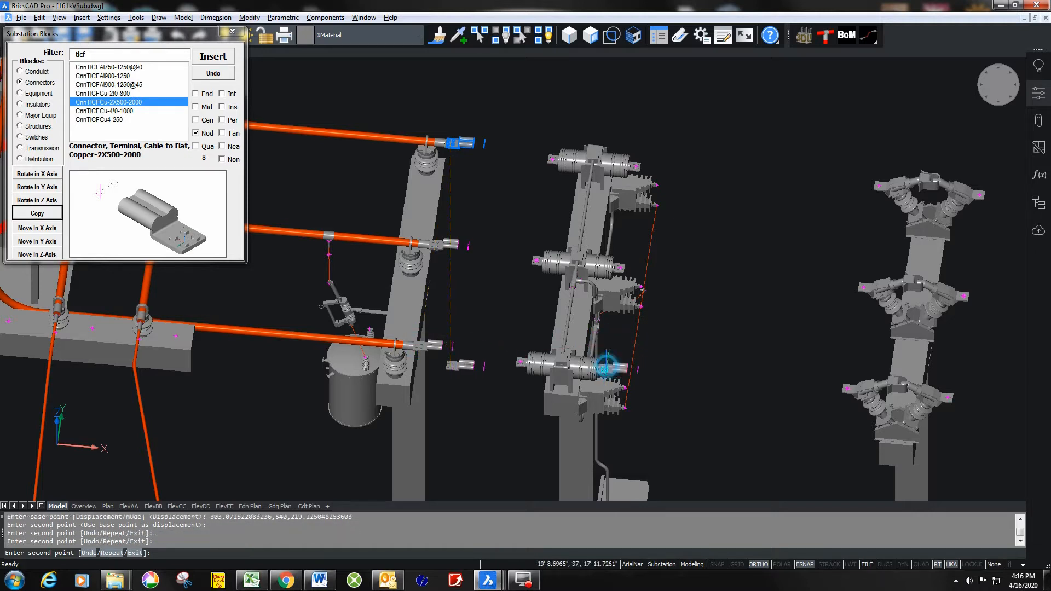
{"action": "key", "text": "F8"}
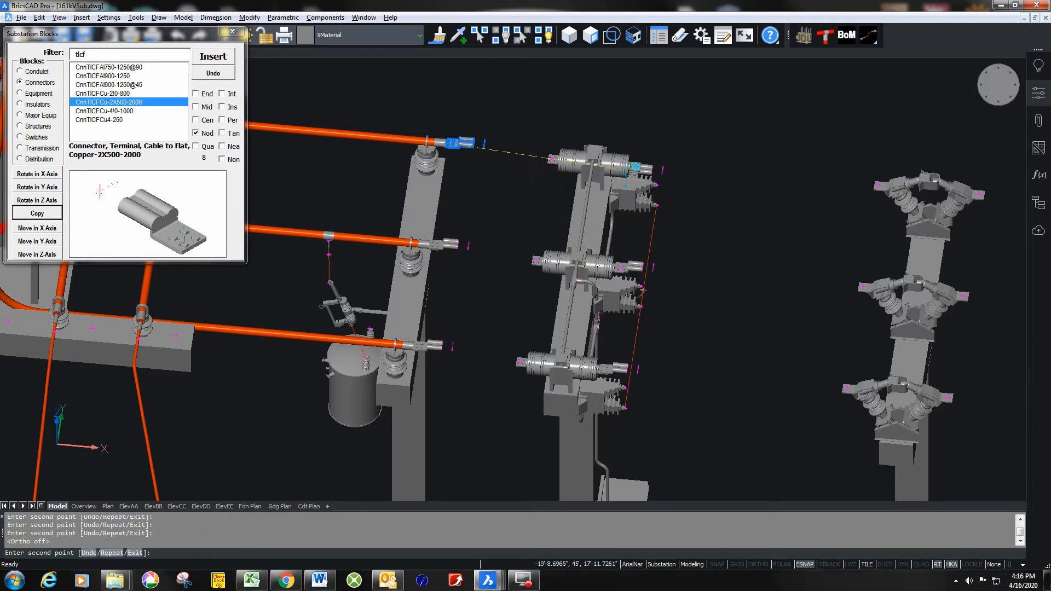
{"action": "left_click", "coordinate": [638, 165]}
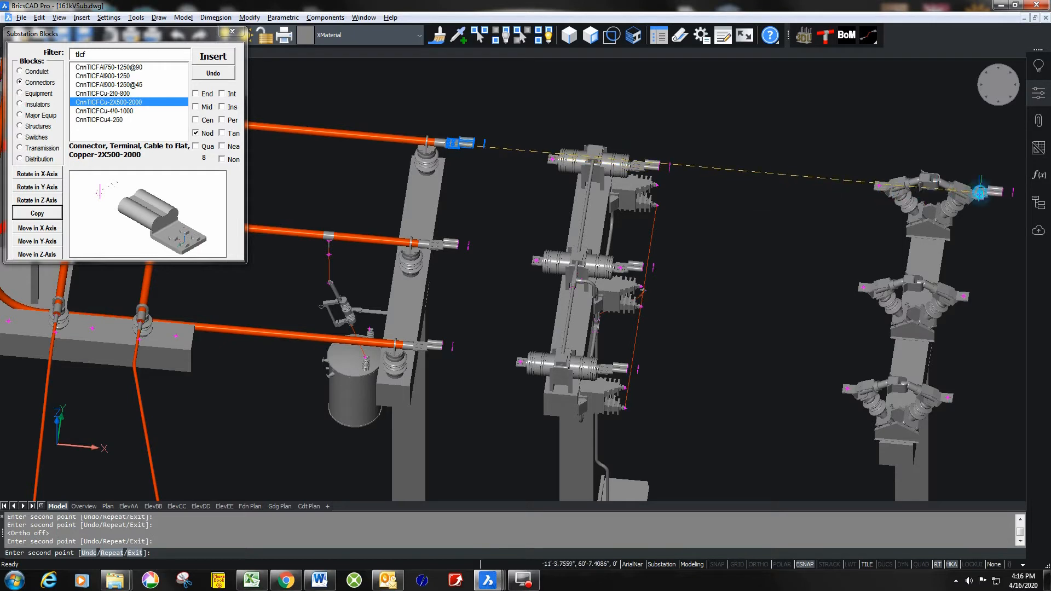
{"action": "left_click", "coordinate": [979, 194]}
{"action": "left_click", "coordinate": [964, 297]}
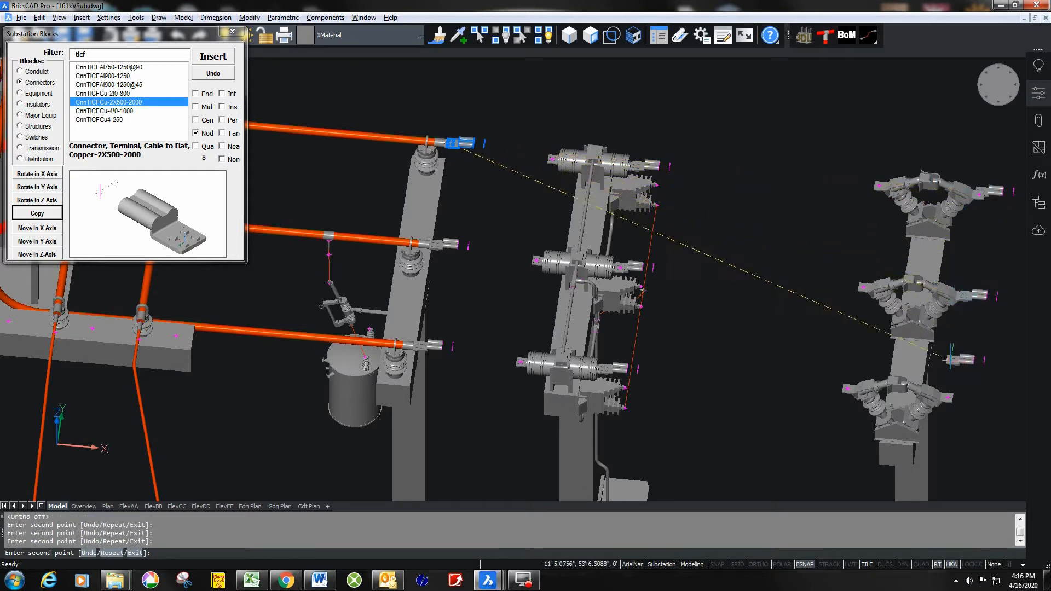
{"action": "left_click", "coordinate": [947, 400]}
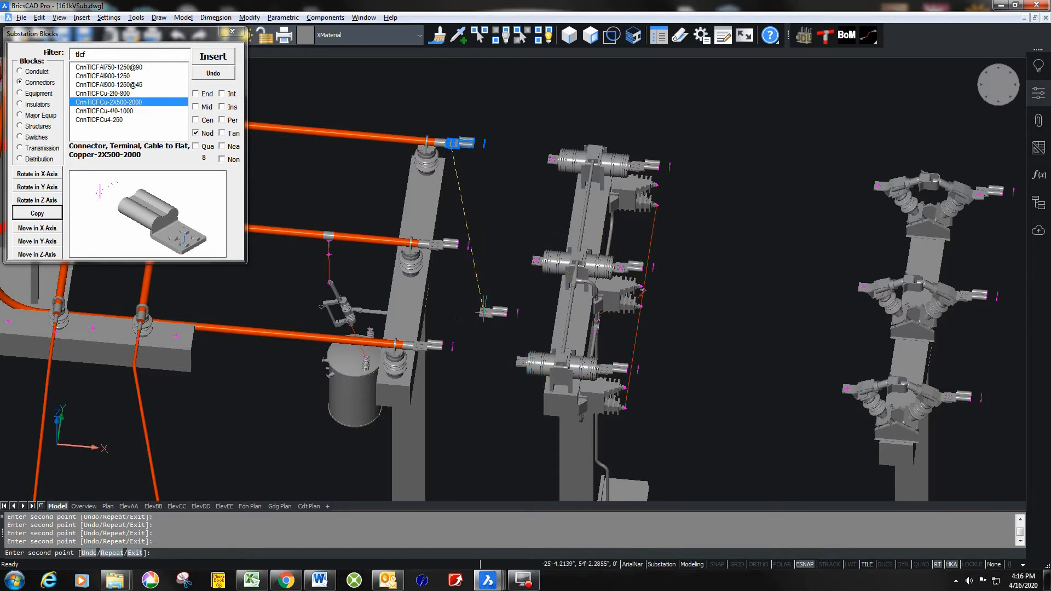
{"action": "key", "text": "Escape"}
- Place a double-cable terminal rotated 180° about Z on the bus-facing pad of the middle structure's nearest phase
{"action": "scroll", "coordinate": [522, 359], "scroll_direction": "up", "scroll_amount": 3}
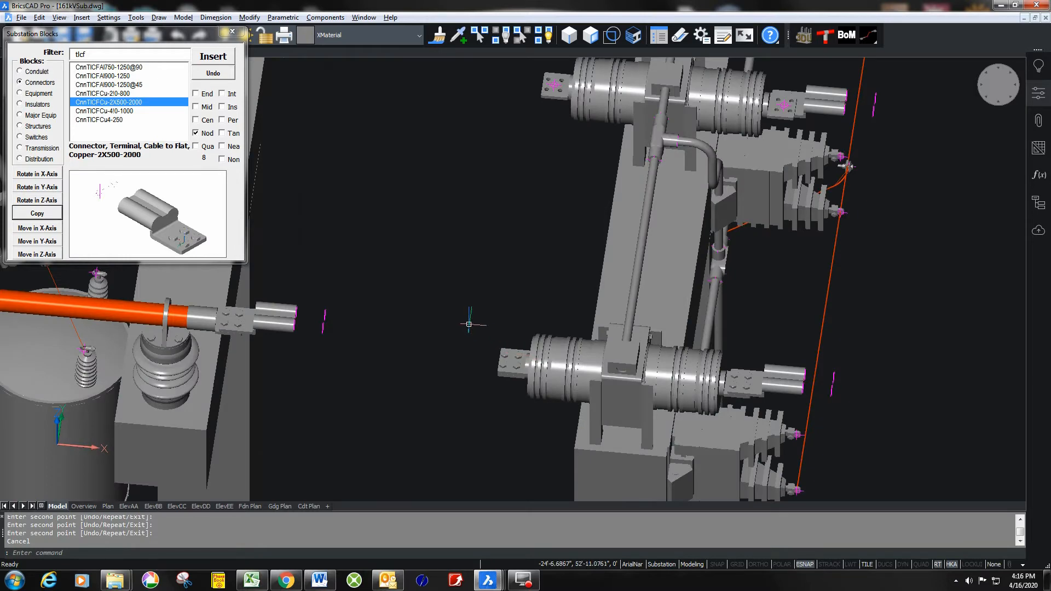
{"action": "left_click", "coordinate": [30, 201]}
{"action": "left_click", "coordinate": [30, 201]}
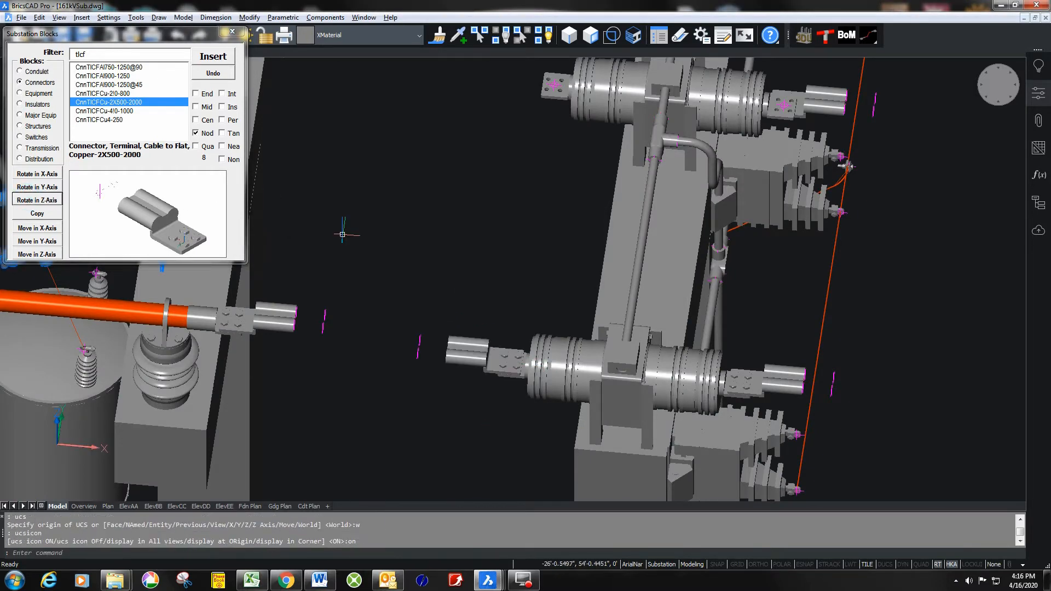
- Copy the rotated double-cable terminal to the bus-facing pads of the middle structure's other two phases and all three phases of the next structure
{"action": "scroll", "coordinate": [342, 235], "scroll_direction": "down", "scroll_amount": 5}
{"action": "left_click", "coordinate": [47, 214]}
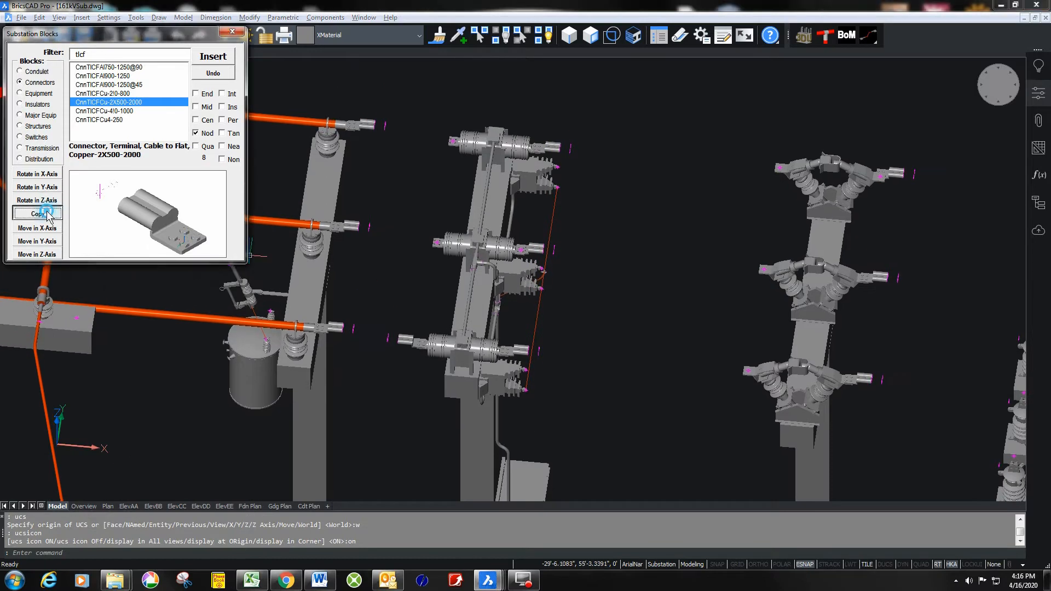
{"action": "left_click", "coordinate": [438, 242]}
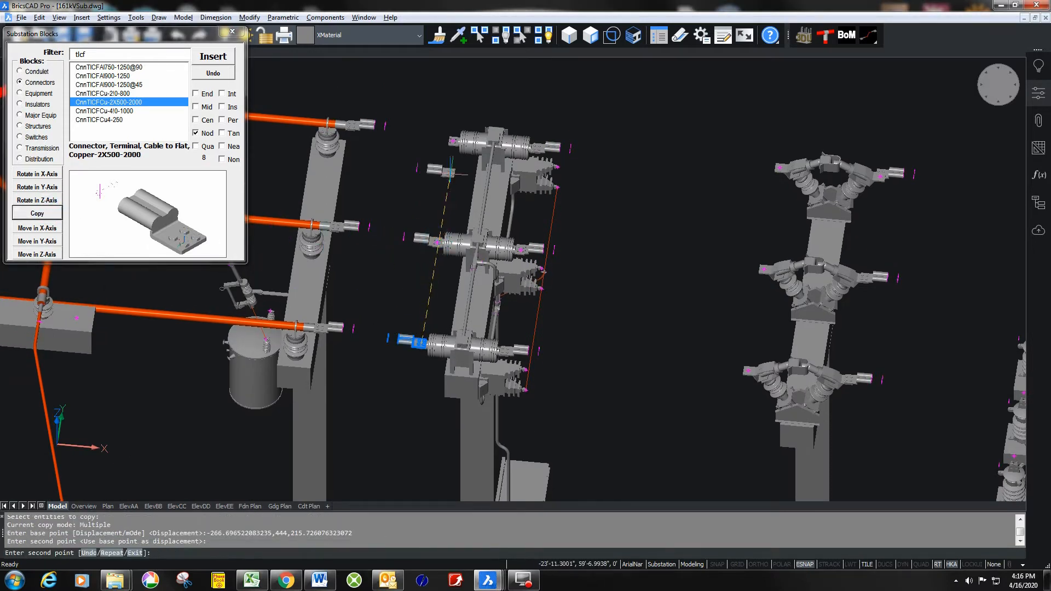
{"action": "left_click", "coordinate": [453, 141]}
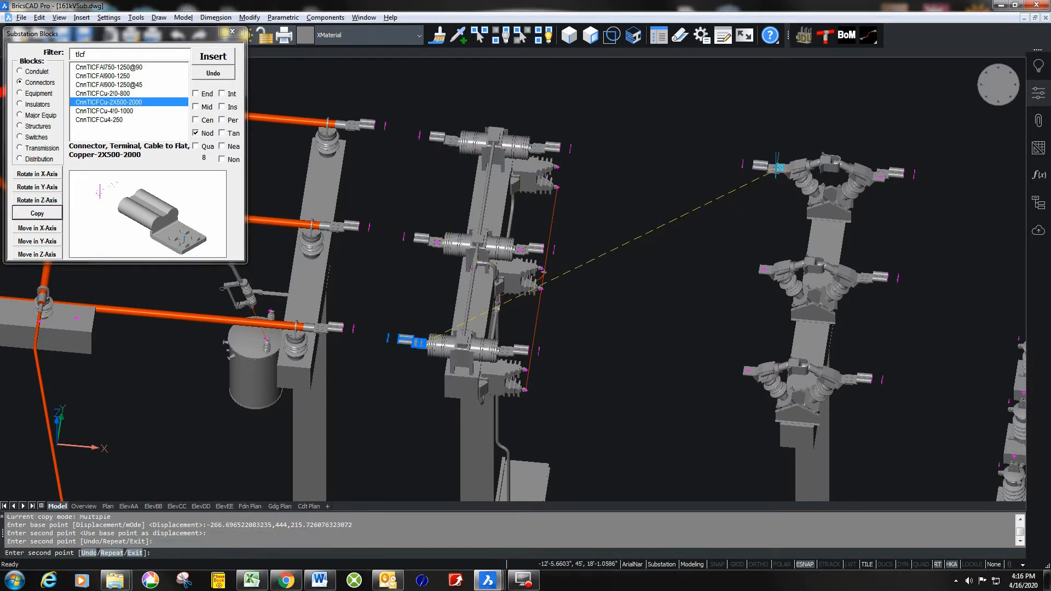
{"action": "left_click", "coordinate": [777, 167]}
{"action": "left_click", "coordinate": [762, 268]}
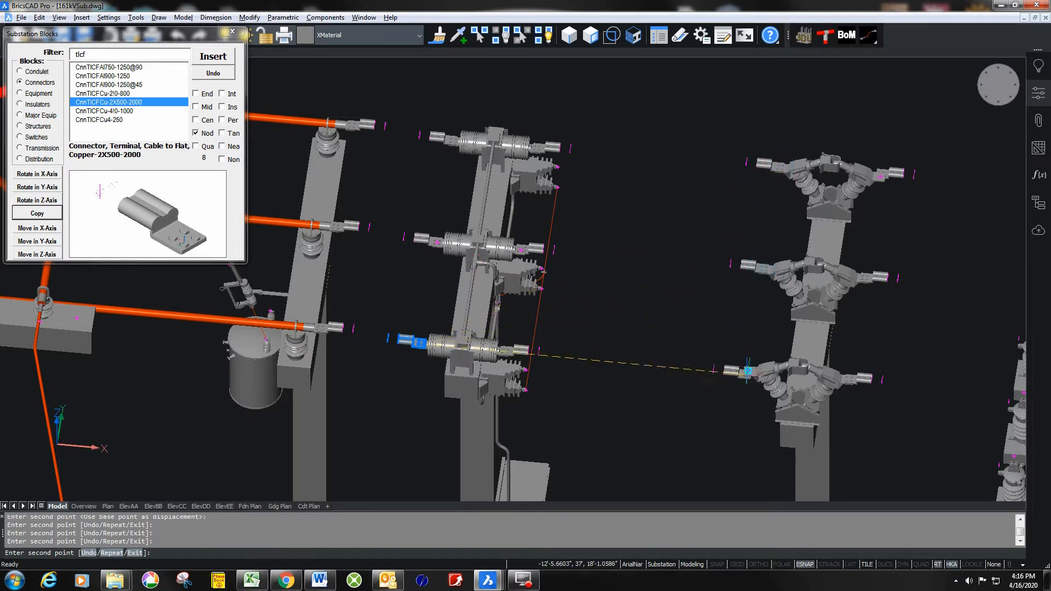
{"action": "left_click", "coordinate": [747, 371]}
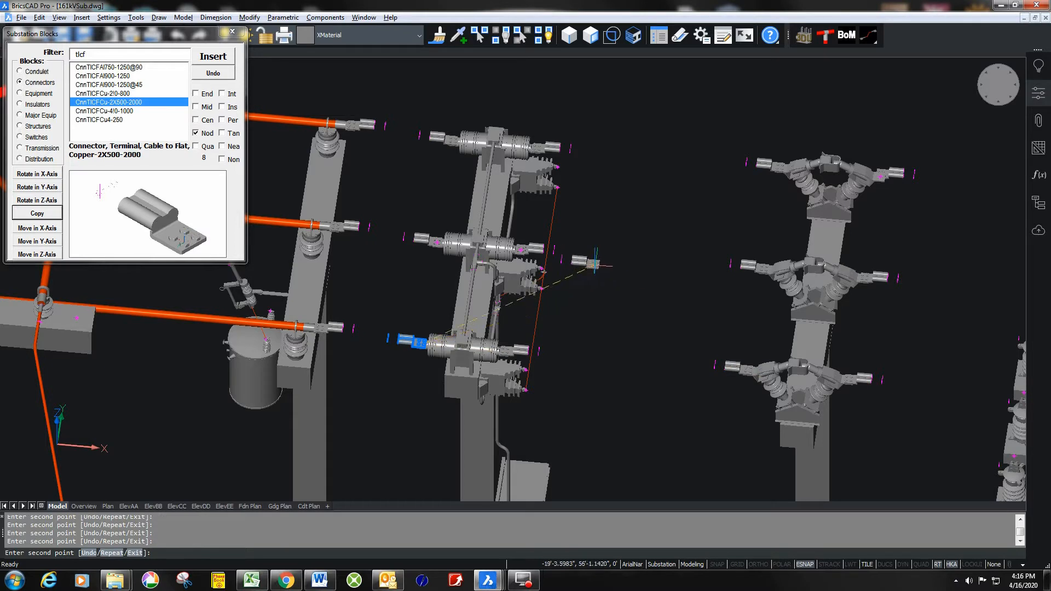
{"action": "key", "text": "Escape"}
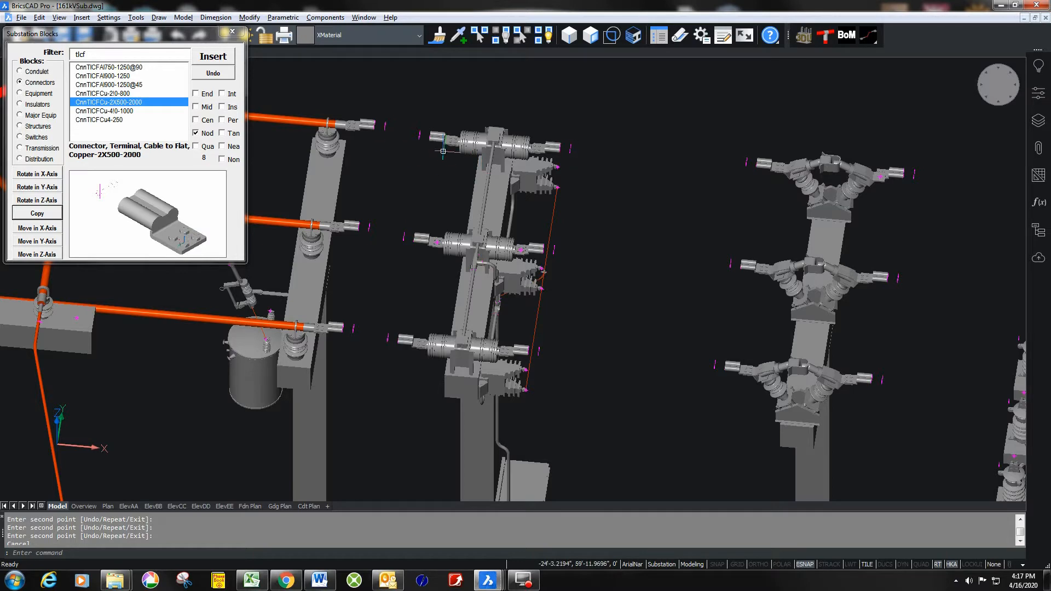
- Create a layer named XBus750Cu with colour red (index 1) and make it the current layer
{"action": "left_click", "coordinate": [1039, 121]}
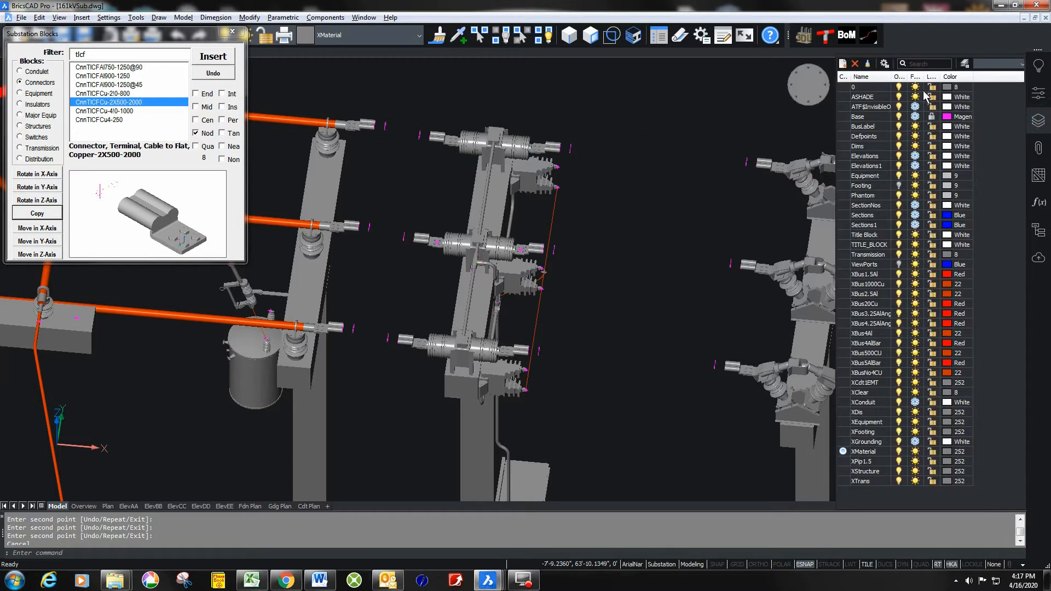
{"action": "left_click", "coordinate": [845, 65]}
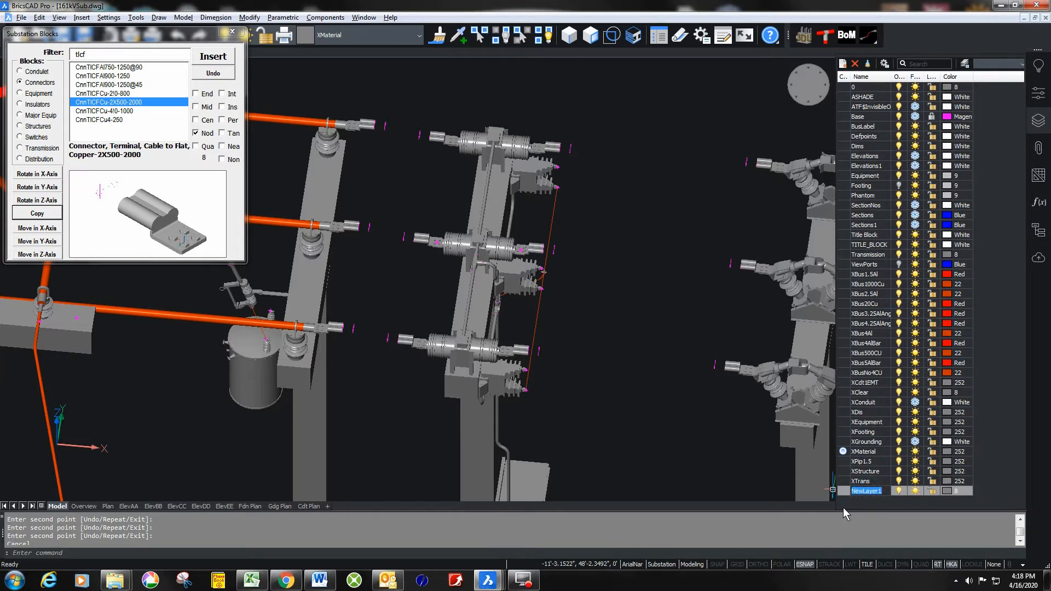
{"action": "type", "text": "XBus750Cu"}
{"action": "left_click", "coordinate": [945, 491]}
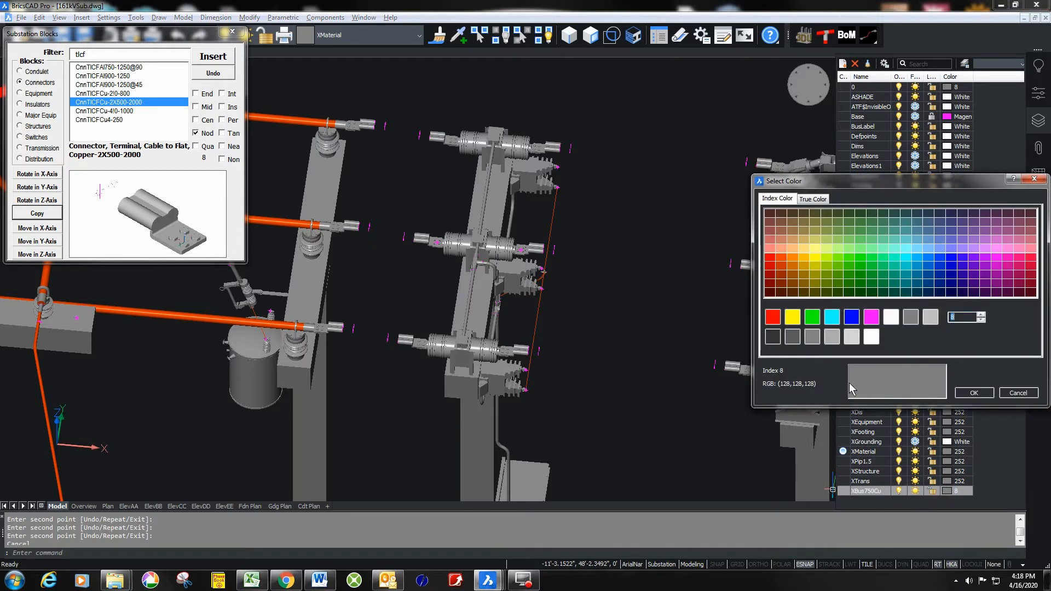
{"action": "left_click", "coordinate": [773, 317]}
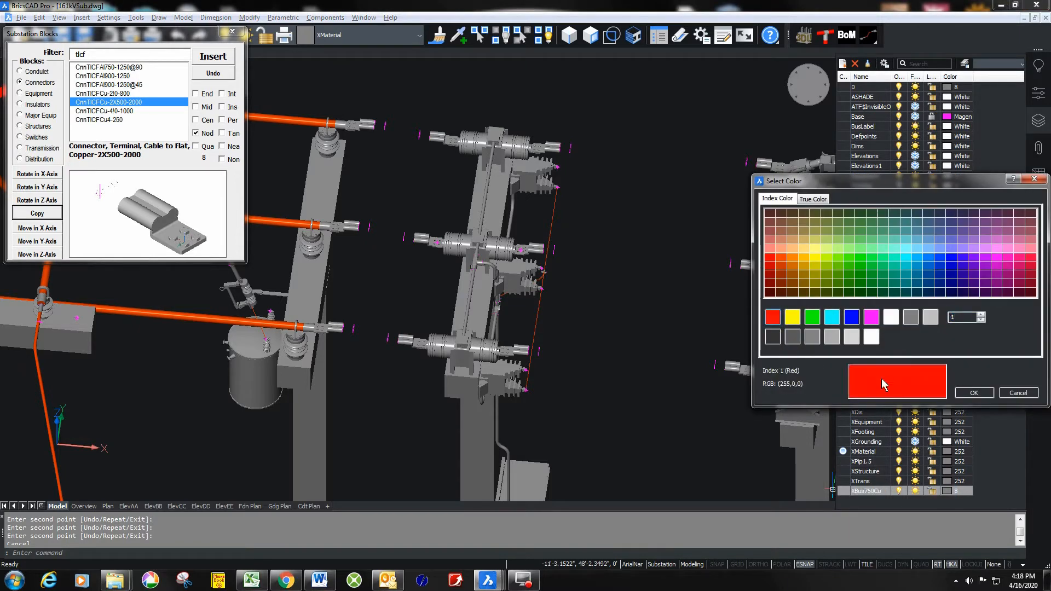
{"action": "left_click", "coordinate": [974, 393]}
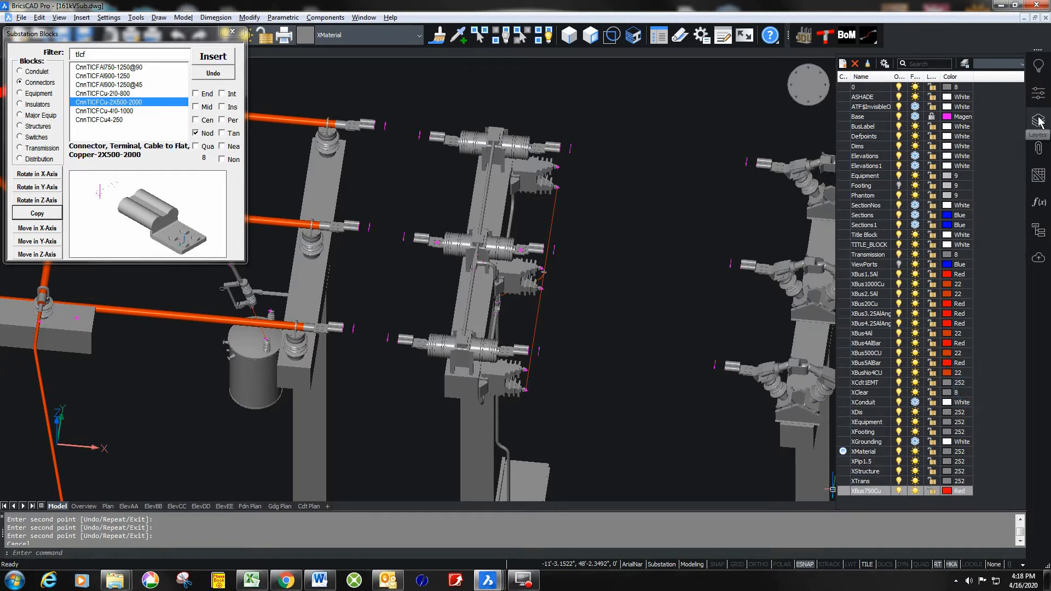
{"action": "left_click", "coordinate": [844, 491]}
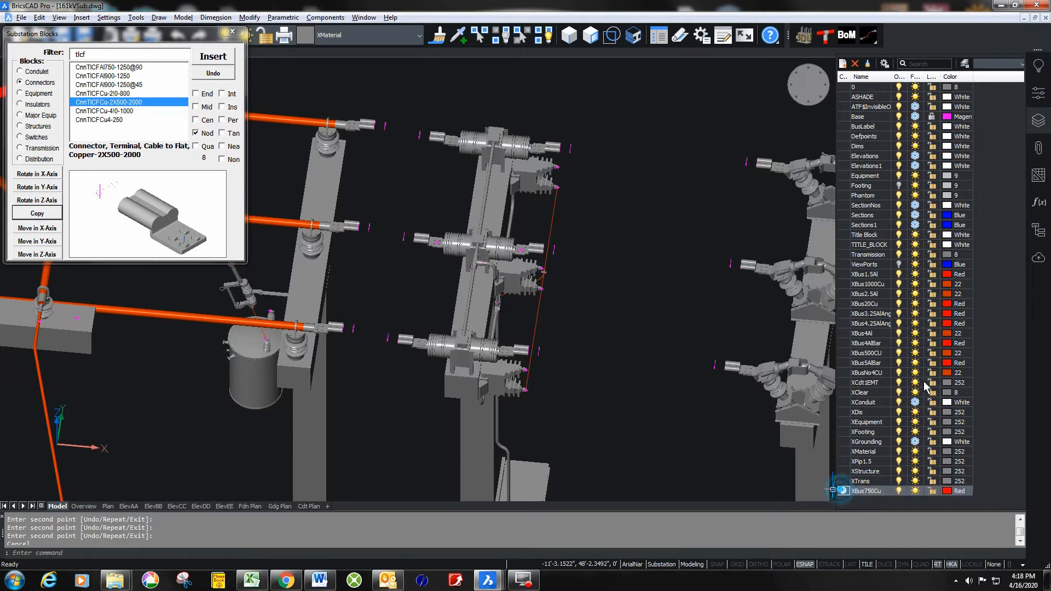
{"action": "left_click", "coordinate": [1037, 121]}
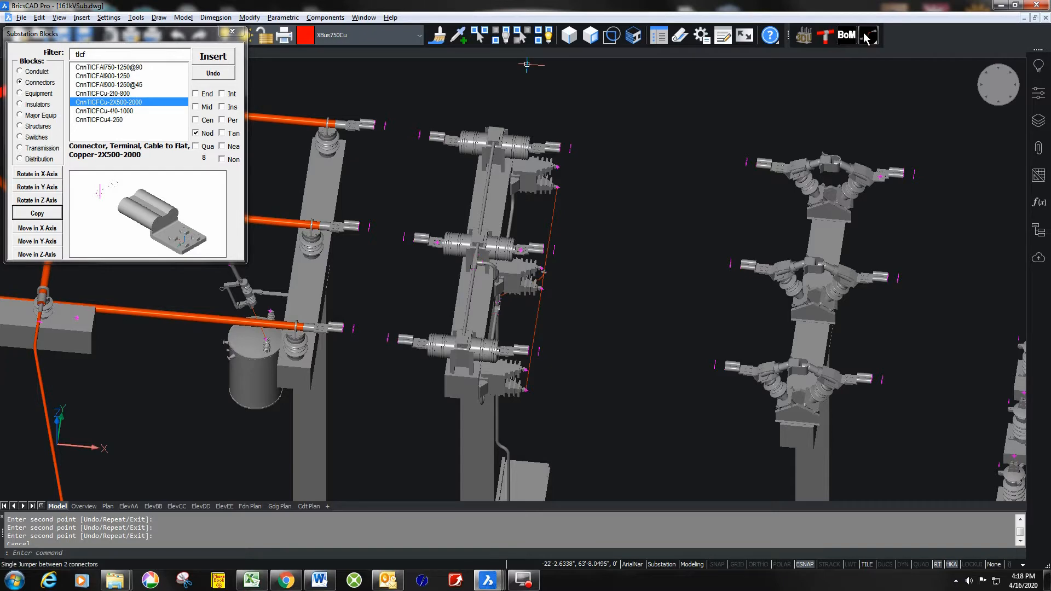
- Connect the farthest bus tube's double-cable terminal to the middle structure's farthest phase with two single jumpers
{"action": "left_click", "coordinate": [826, 35]}
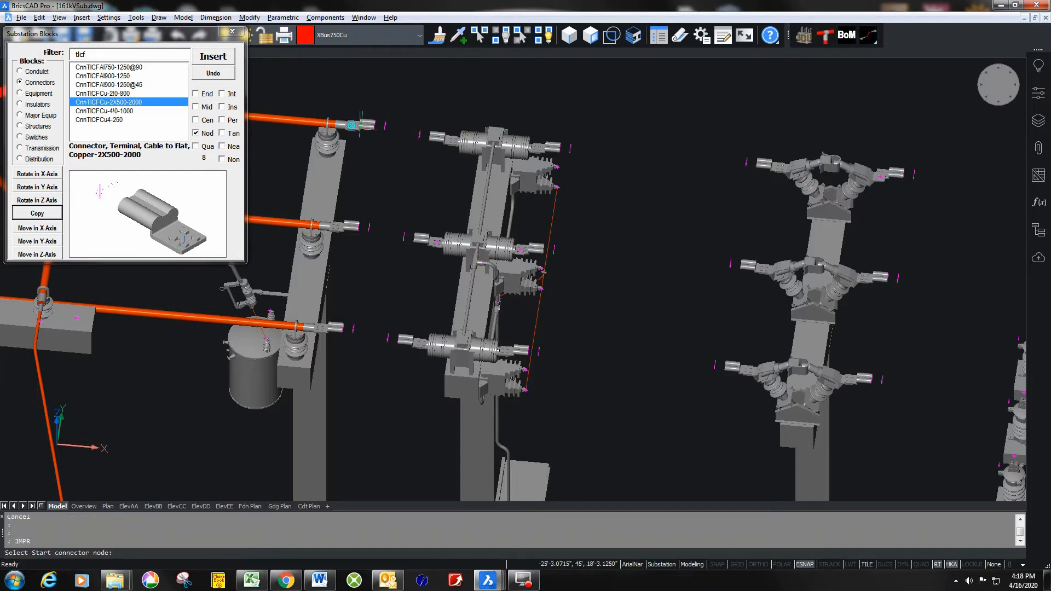
{"action": "scroll", "coordinate": [408, 133], "scroll_direction": "up", "scroll_amount": 4}
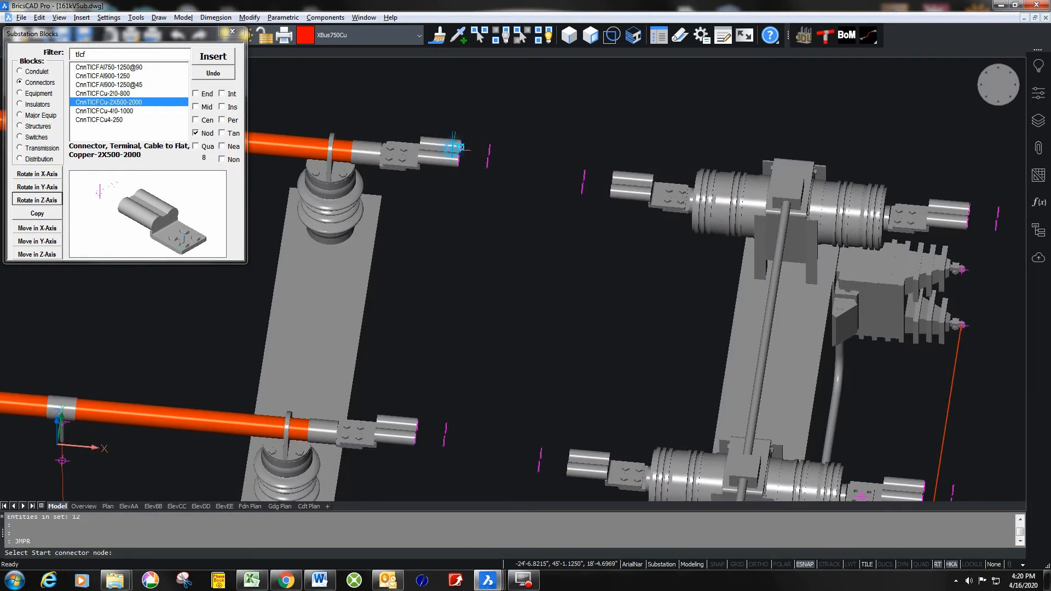
{"action": "left_click", "coordinate": [455, 147]}
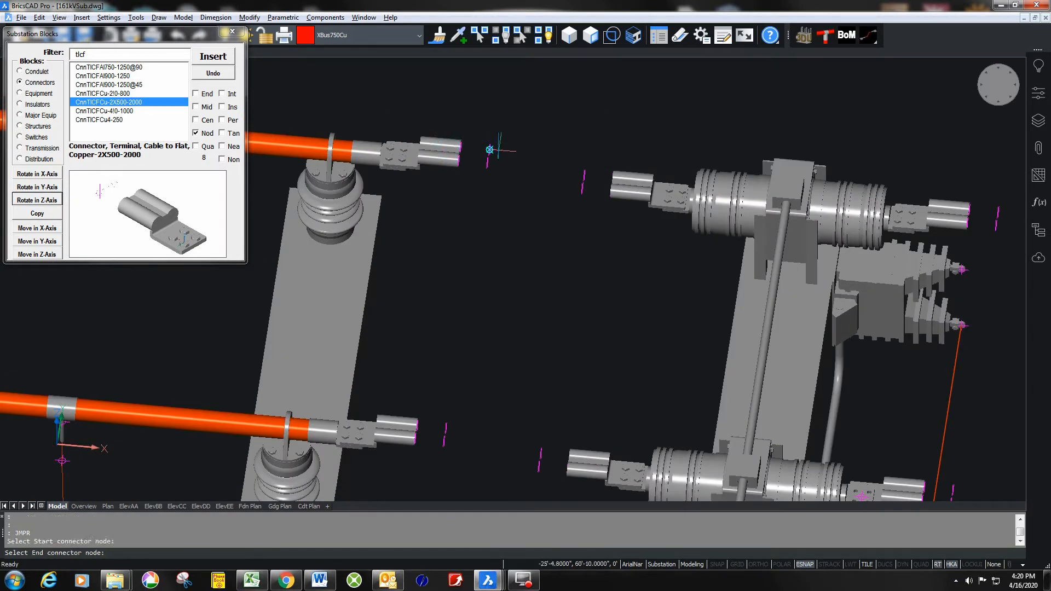
{"action": "left_click", "coordinate": [614, 178]}
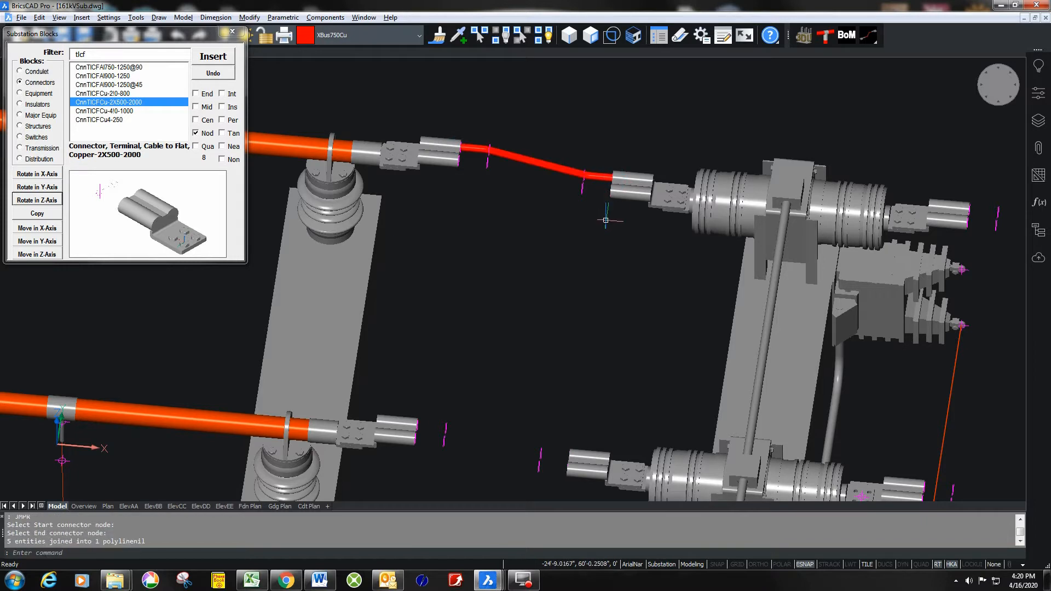
{"action": "left_click", "coordinate": [610, 191]}
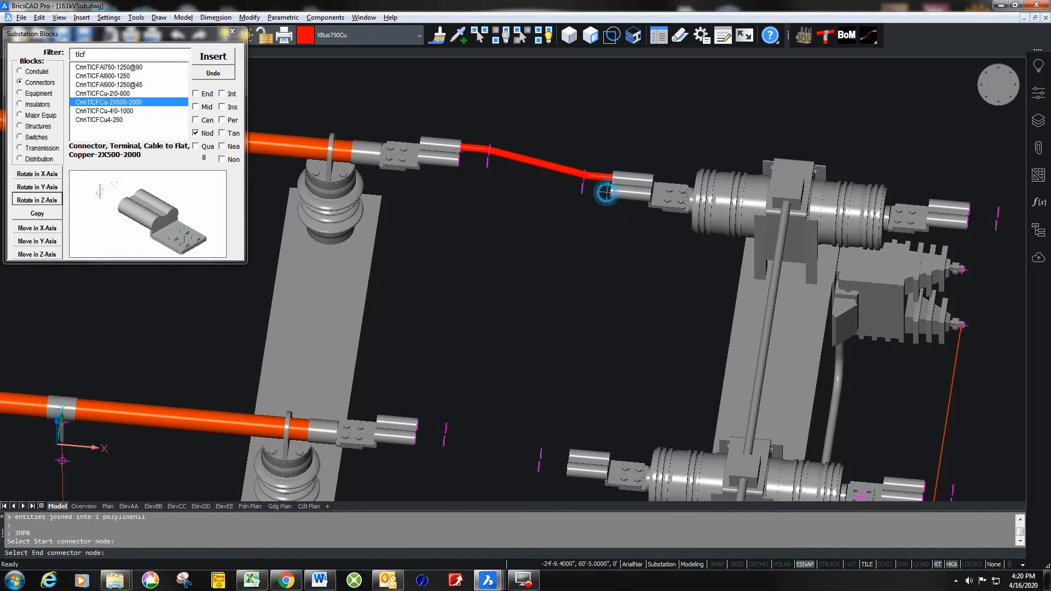
{"action": "left_click", "coordinate": [459, 160]}
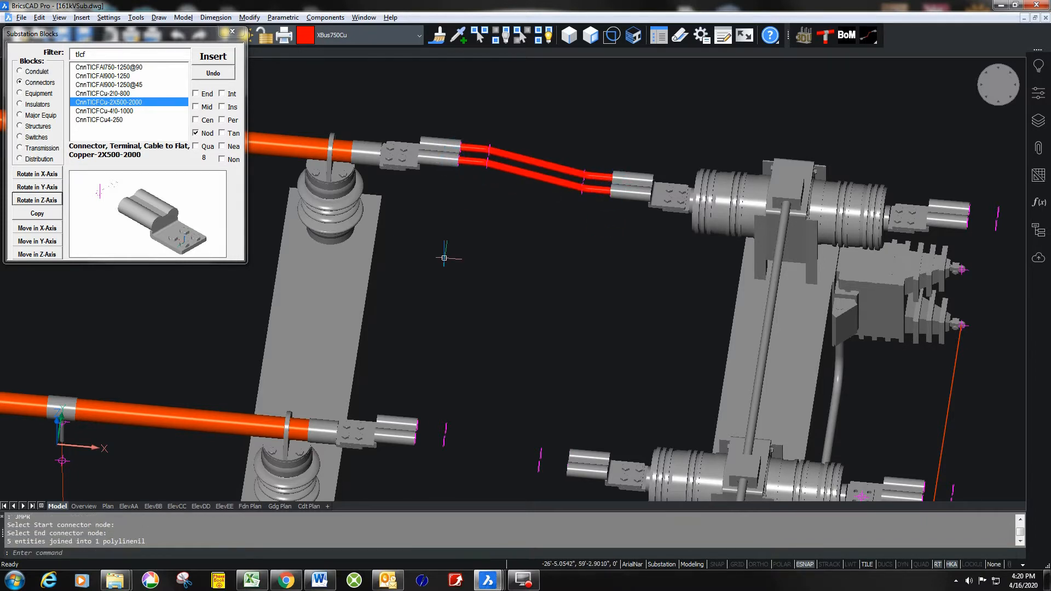
- Run two jumpers from the middle bus tube's terminal to the bus-facing terminal of the middle structure's centre phase
{"action": "middle_click_drag", "start_coordinate": [459, 280], "coordinate": [493, 133]}
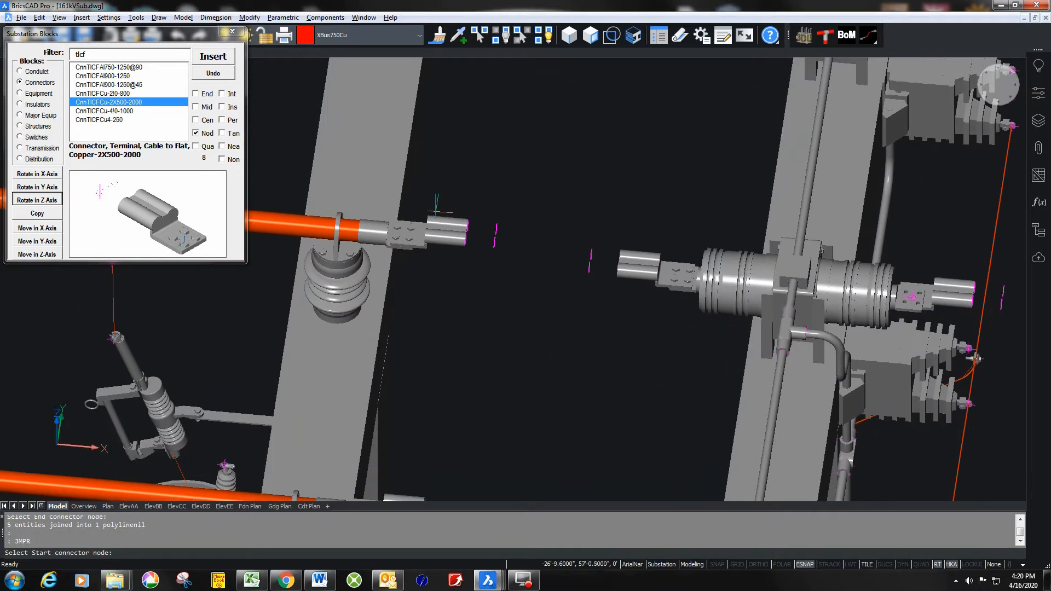
{"action": "left_click", "coordinate": [468, 219]}
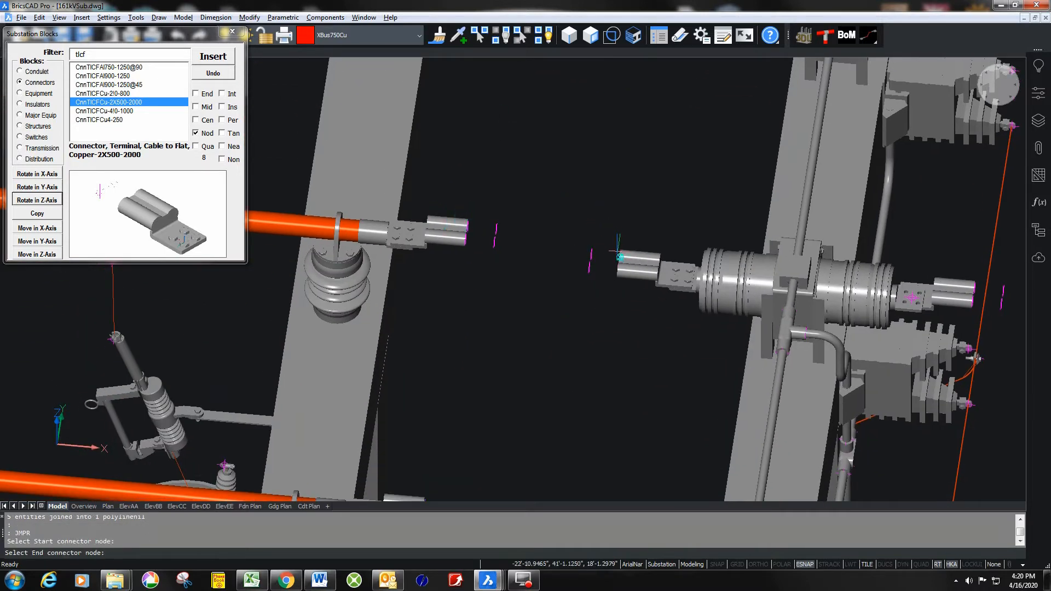
{"action": "left_click", "coordinate": [617, 250]}
{"action": "right_click", "coordinate": [607, 299]}
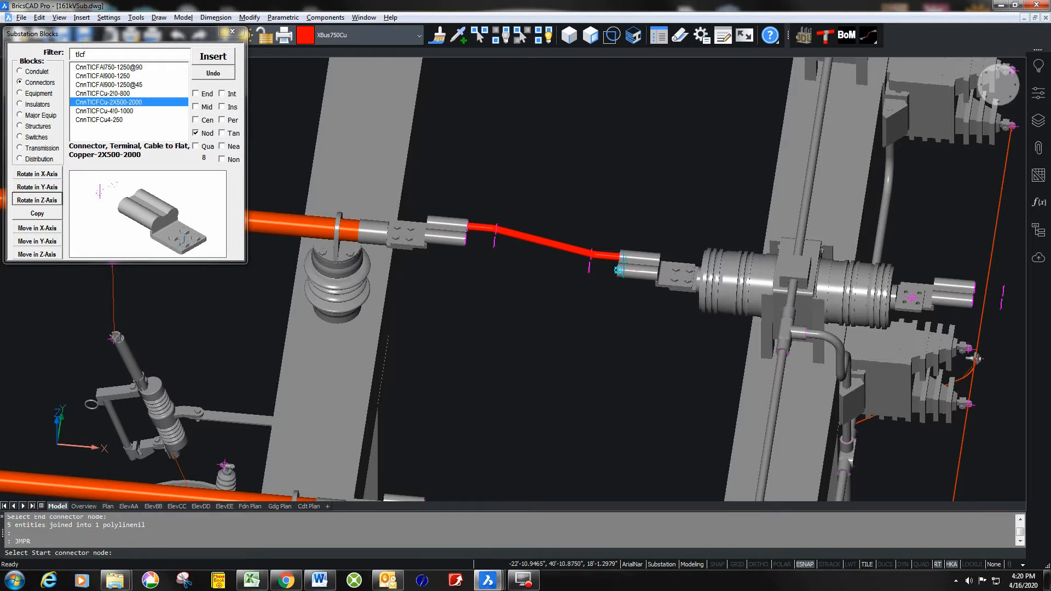
{"action": "left_click", "coordinate": [619, 269]}
{"action": "left_click", "coordinate": [466, 239]}
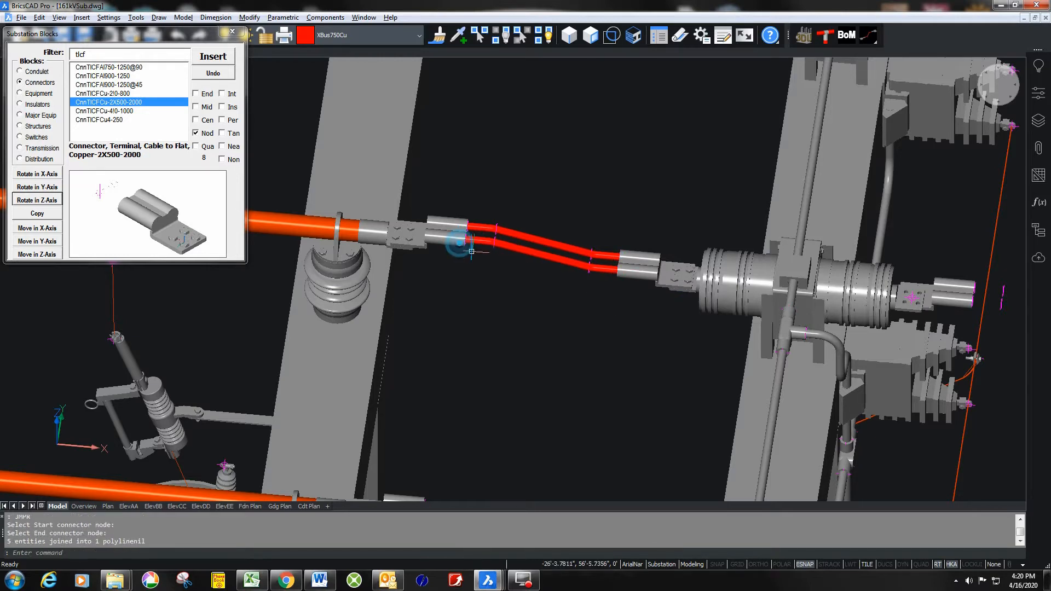
- Run two jumpers from the nearest bus tube's terminal to the bus-facing terminal of the middle structure's nearest phase
{"action": "middle_click_drag", "start_coordinate": [499, 333], "coordinate": [500, 141]}
{"action": "right_click", "coordinate": [460, 211]}
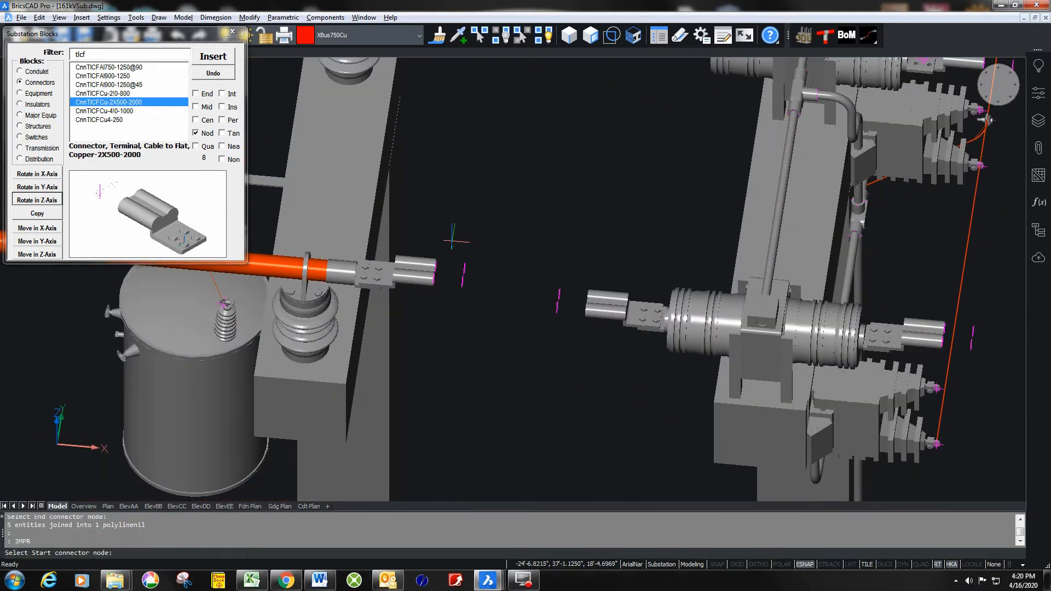
{"action": "left_click", "coordinate": [437, 266]}
{"action": "left_click", "coordinate": [587, 296]}
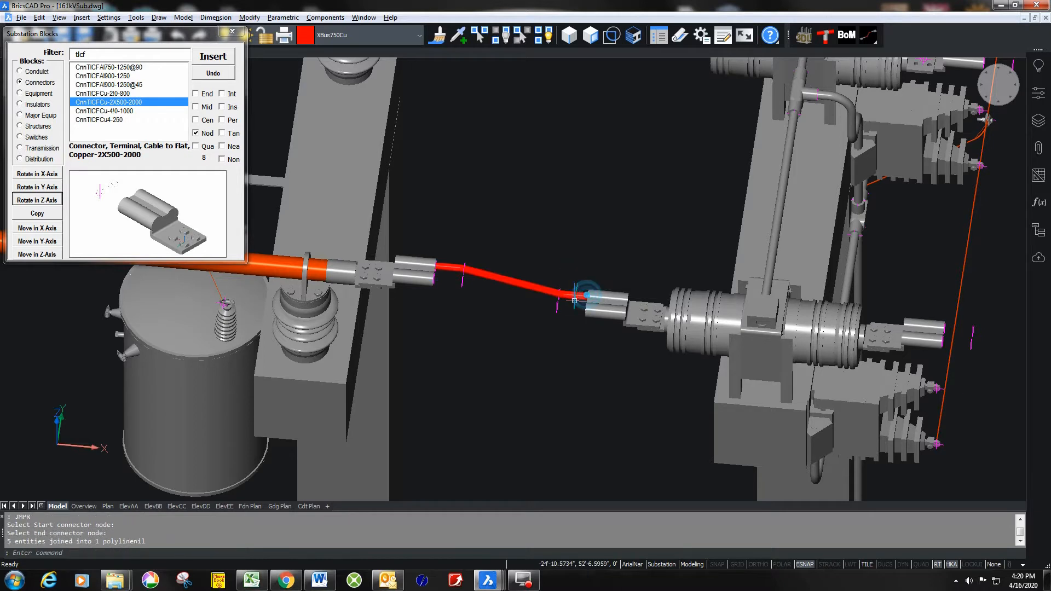
{"action": "right_click", "coordinate": [570, 344]}
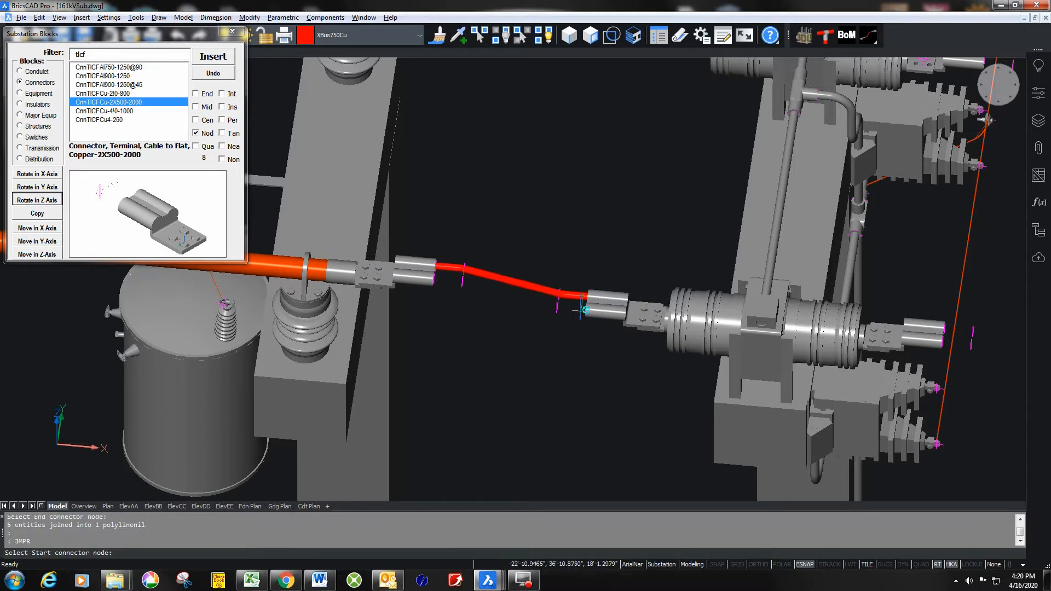
{"action": "left_click", "coordinate": [585, 312]}
{"action": "left_click", "coordinate": [434, 280]}
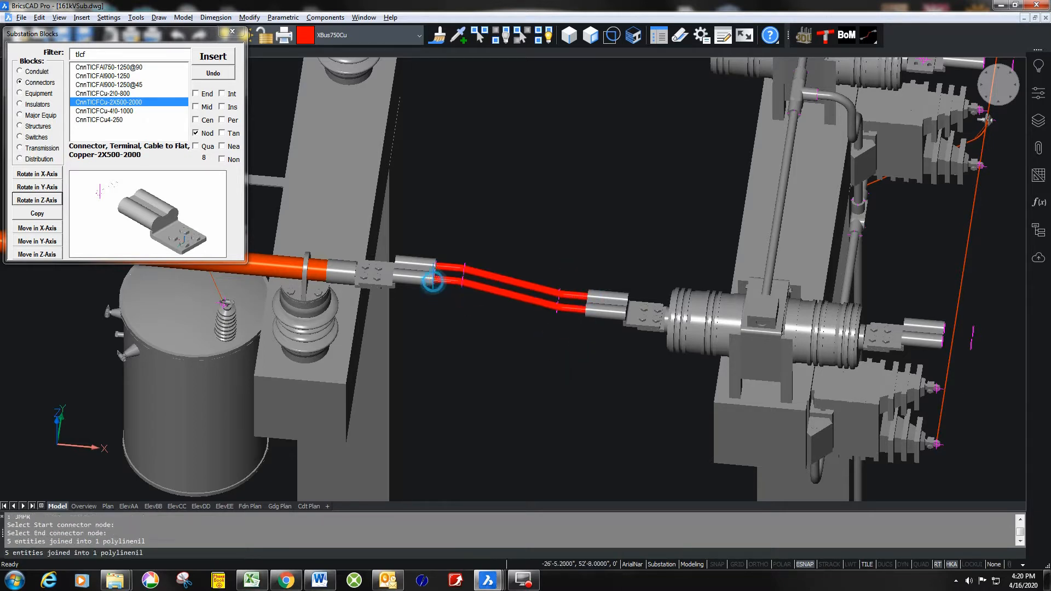
- Link the nearest phase of the middle structure to the facing terminal on the next structure with two parallel jumpers
{"action": "scroll", "coordinate": [554, 332], "scroll_direction": "down", "scroll_amount": 2}
{"action": "mouse_move", "coordinate": [818, 324]}
{"action": "middle_mouse_down"}
{"action": "mouse_move", "coordinate": [549, 361]}
{"action": "mouse_move", "coordinate": [566, 371]}
{"action": "middle_mouse_up"}
{"action": "scroll", "coordinate": [587, 340], "scroll_direction": "down", "scroll_amount": 2}
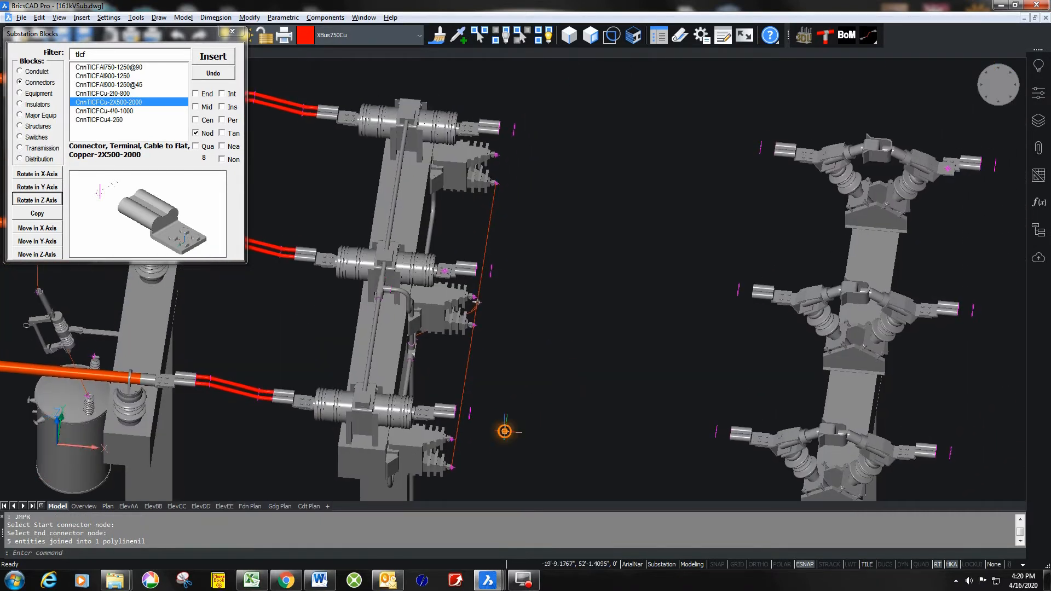
{"action": "key", "text": "Return"}
{"action": "left_click", "coordinate": [454, 415]}
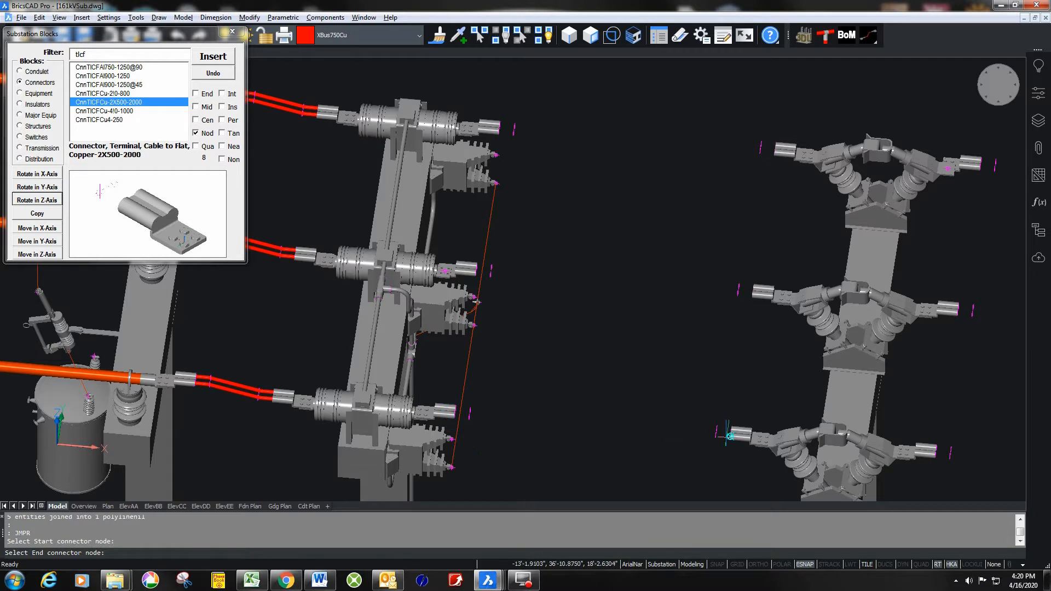
{"action": "left_click", "coordinate": [726, 435]}
{"action": "key", "text": "Return"}
{"action": "left_click", "coordinate": [733, 433]}
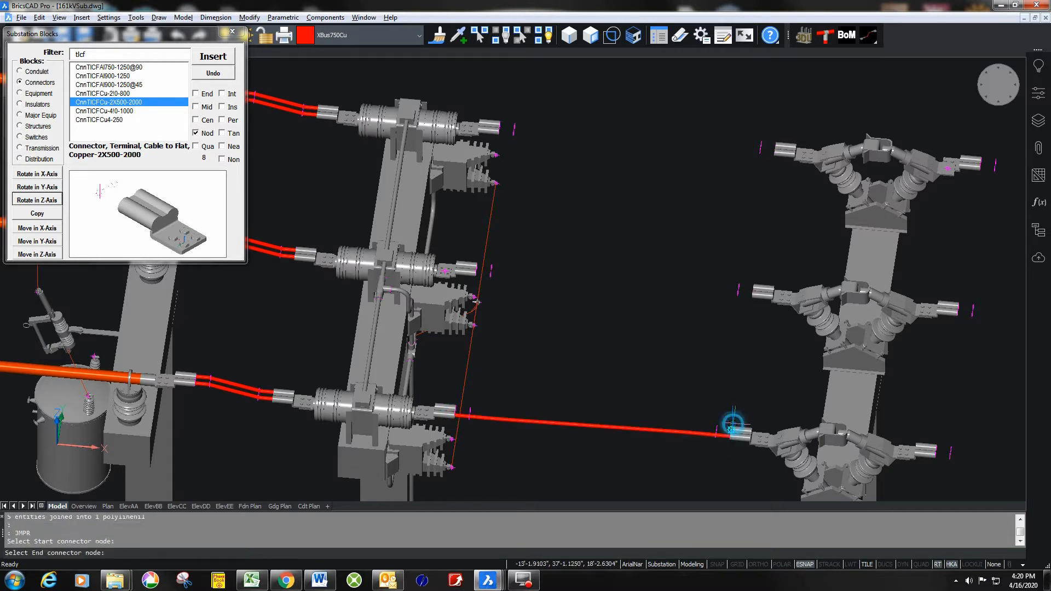
{"action": "left_click", "coordinate": [455, 408]}
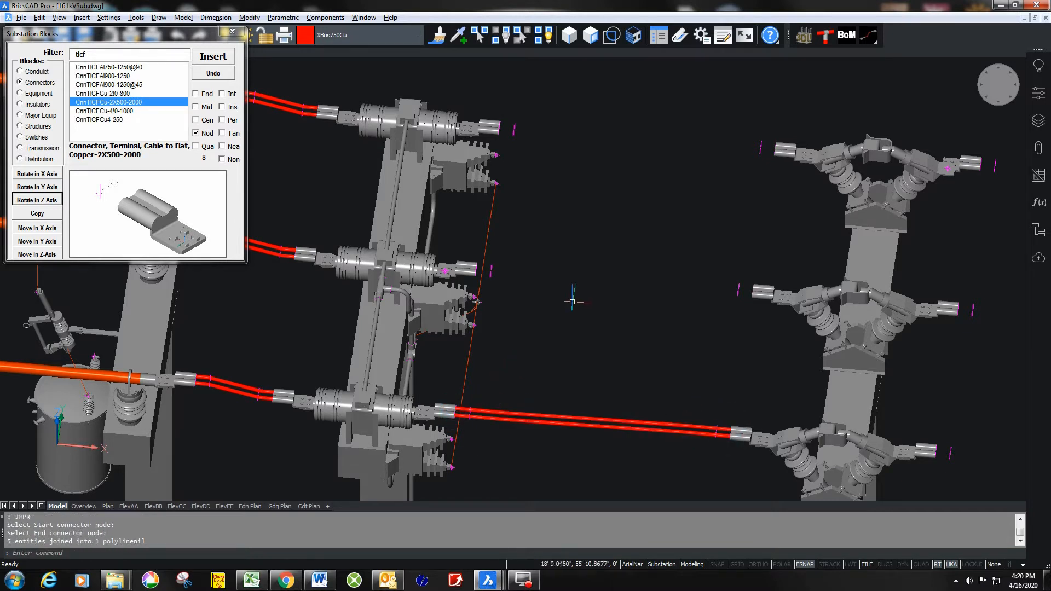
- Connect the centre phases of the middle structure and the next structure with two parallel jumpers between their facing terminals
{"action": "key", "text": "Return"}
{"action": "middle_click_drag", "start_coordinate": [738, 293], "coordinate": [793, 294]}
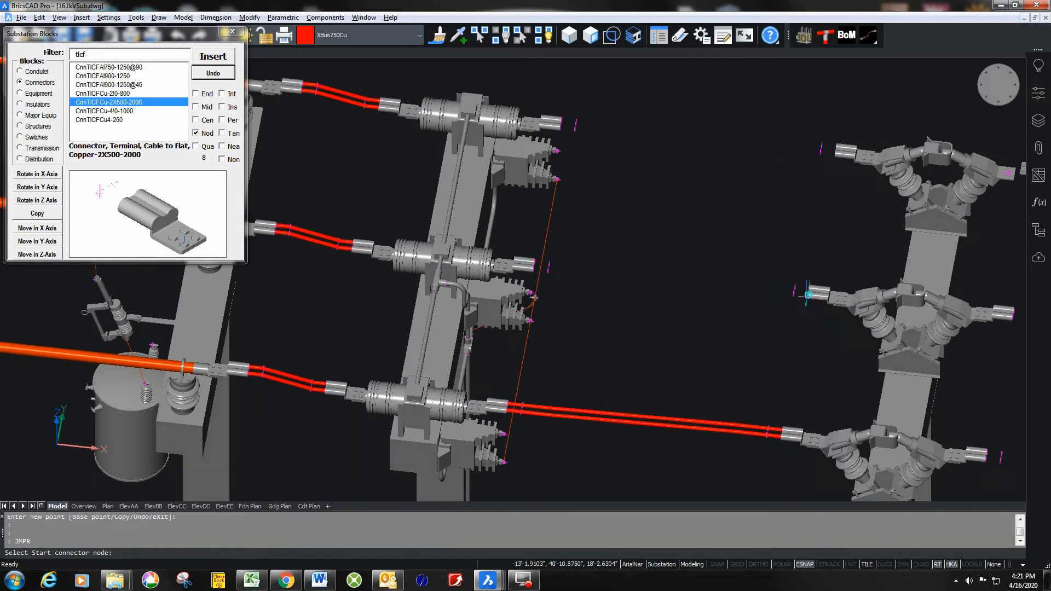
{"action": "left_click", "coordinate": [808, 294]}
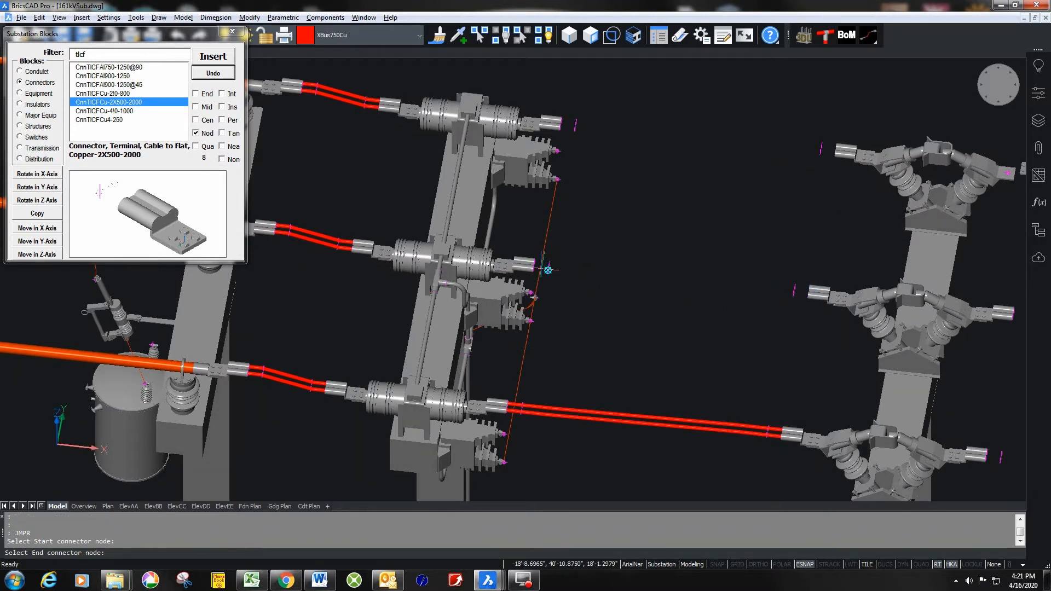
{"action": "left_click", "coordinate": [534, 268]}
{"action": "key", "text": "Return"}
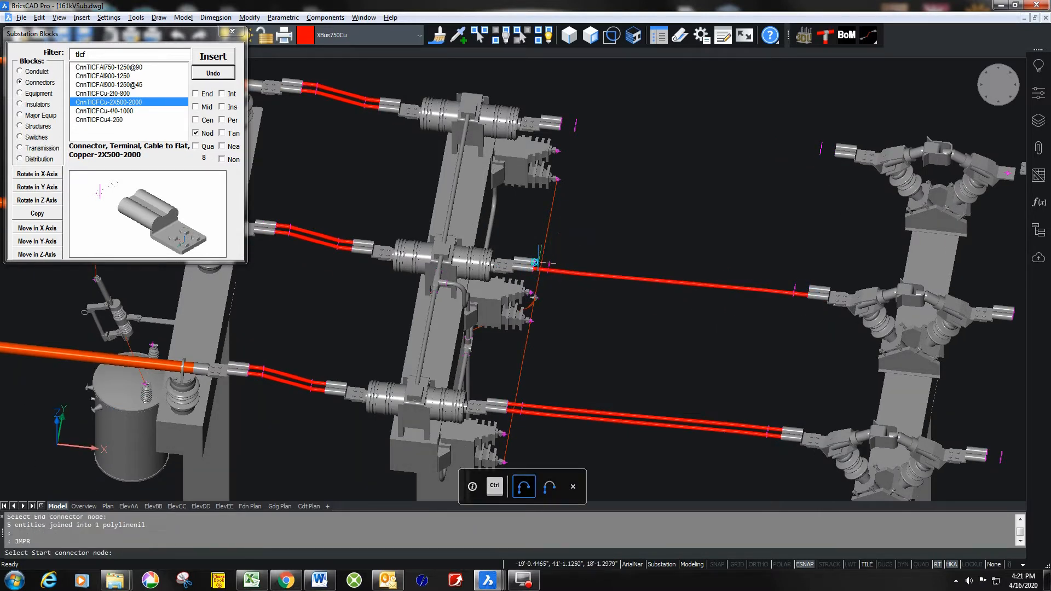
{"action": "left_click", "coordinate": [535, 262]}
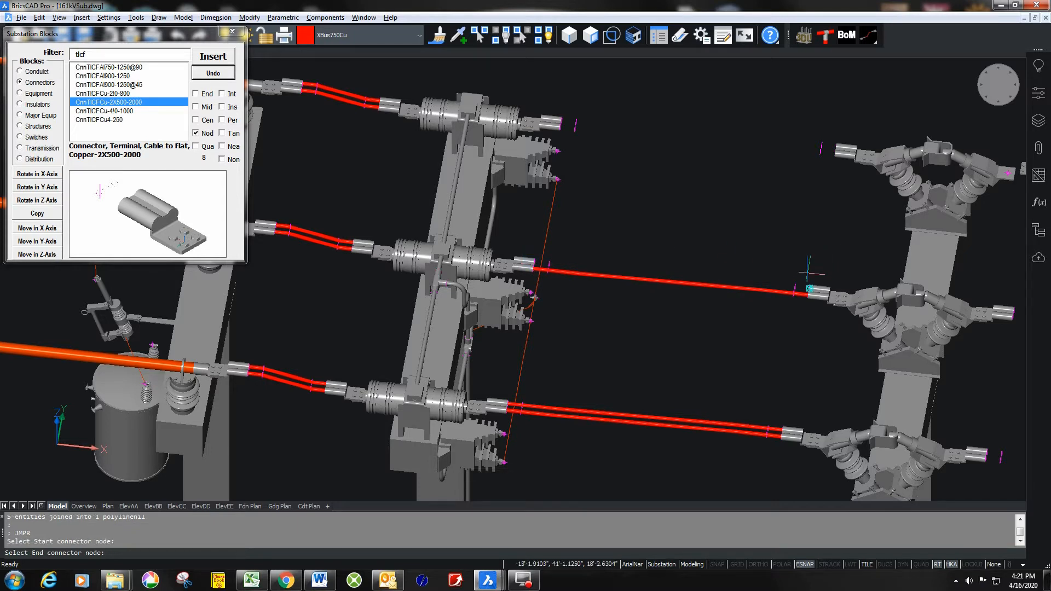
{"action": "left_click", "coordinate": [810, 294]}
- Run two parallel jumpers between the facing terminals of the farthest phase on the middle and next structures
{"action": "key", "text": "Return"}
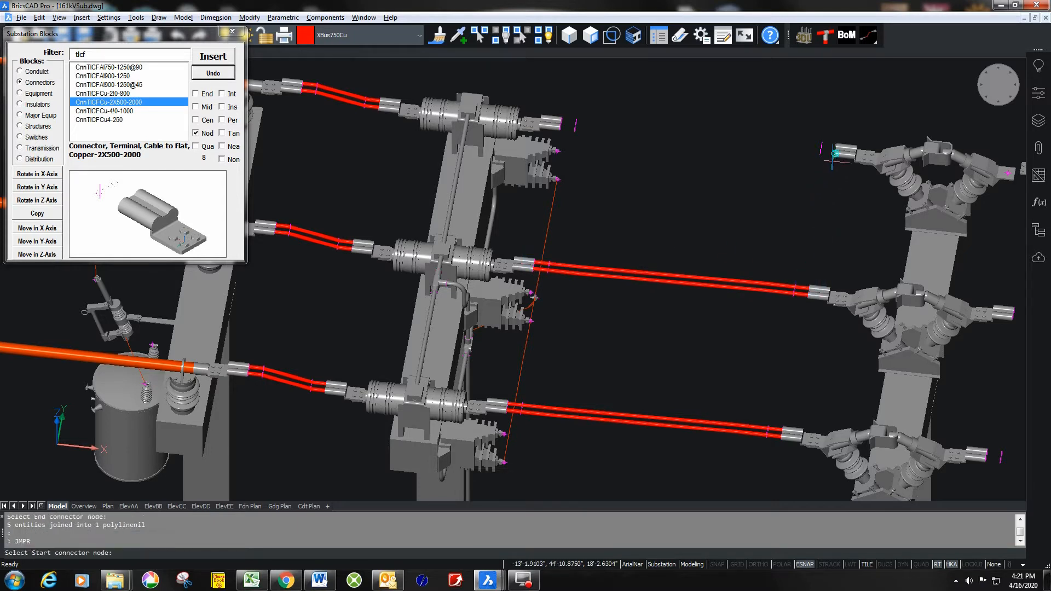
{"action": "left_click", "coordinate": [834, 155]}
{"action": "left_click", "coordinate": [561, 126]}
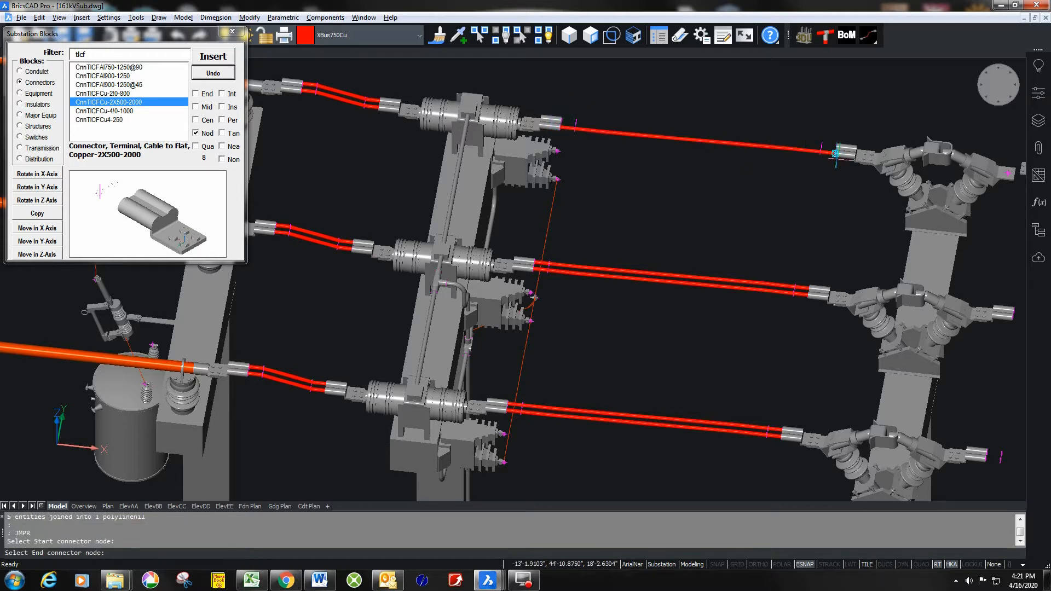
{"action": "left_click", "coordinate": [836, 147]}
- Move the loose double-cable terminal onto the connection node of the farthest switch phase's transformer-side pad
{"action": "middle_click_drag", "start_coordinate": [1018, 334], "coordinate": [507, 200]}
{"action": "middle_click_drag", "start_coordinate": [570, 302], "coordinate": [432, 392]}
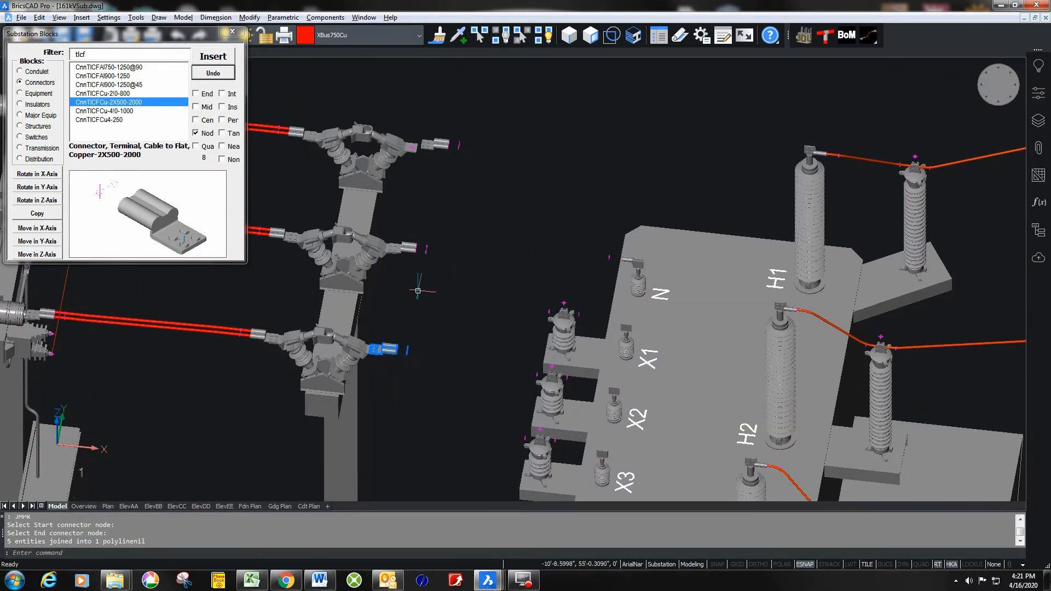
{"action": "left_click", "coordinate": [432, 145]}
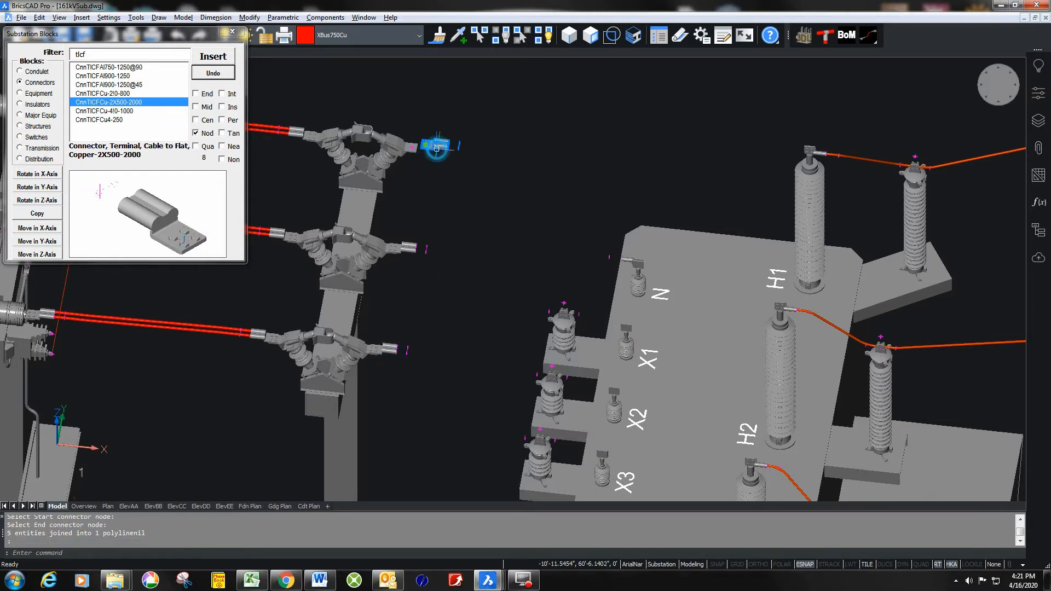
{"action": "scroll", "coordinate": [433, 147], "scroll_direction": "up", "scroll_amount": 3}
{"action": "left_click", "coordinate": [410, 142]}
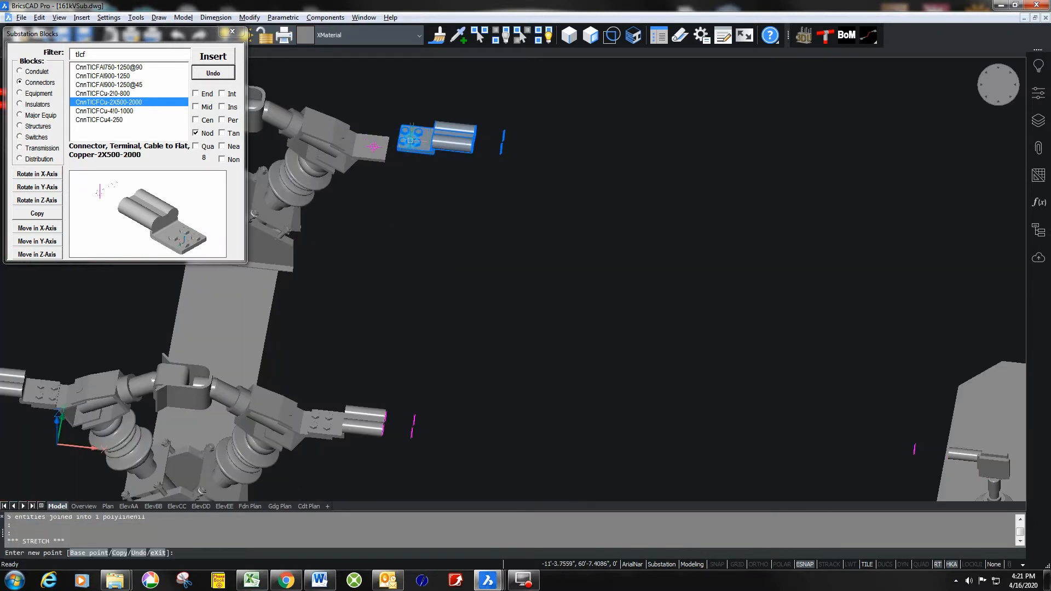
{"action": "left_click", "coordinate": [374, 147]}
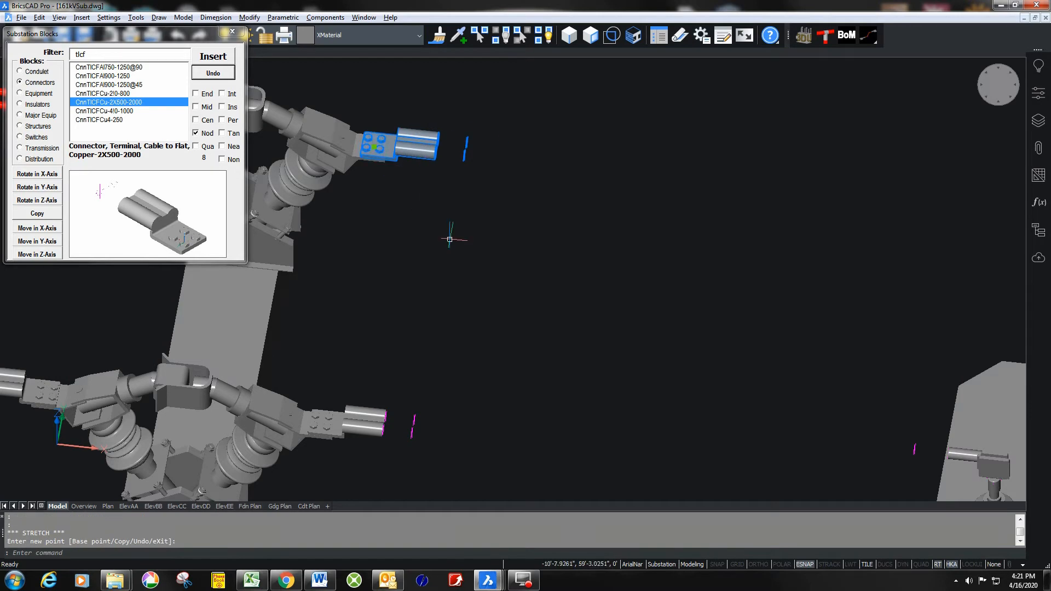
- Rotate the flat pads on the transformer's X1, X2 and X3 bushings a quarter turn about the Z axis
{"action": "scroll", "coordinate": [514, 291], "scroll_direction": "down", "scroll_amount": 1}
{"action": "scroll", "coordinate": [532, 388], "scroll_direction": "down", "scroll_amount": 1}
{"action": "middle_click_drag", "start_coordinate": [533, 388], "coordinate": [501, 200]}
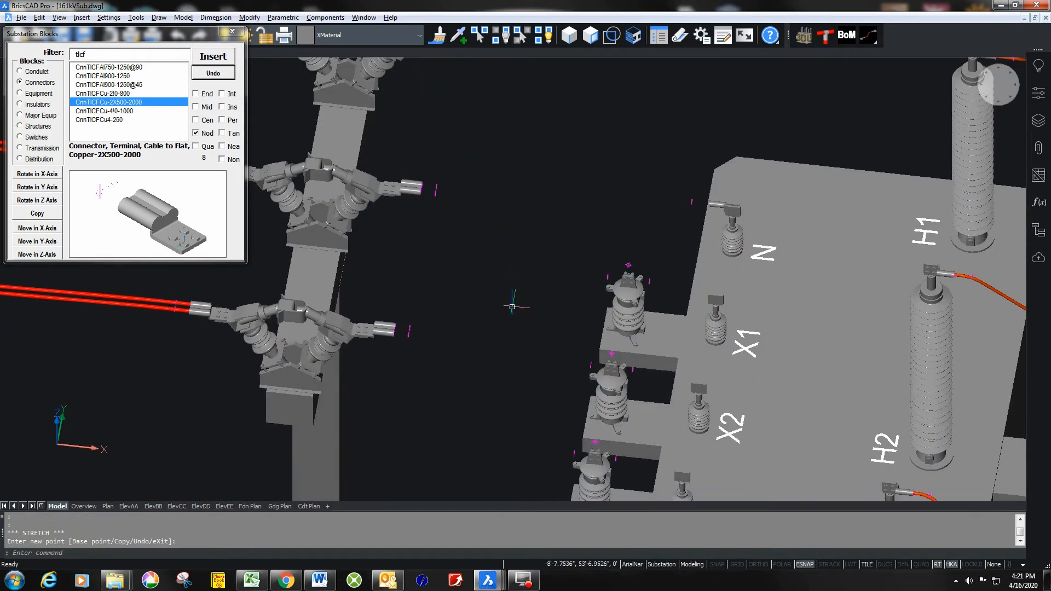
{"action": "middle_click_drag", "start_coordinate": [512, 307], "coordinate": [480, 246]}
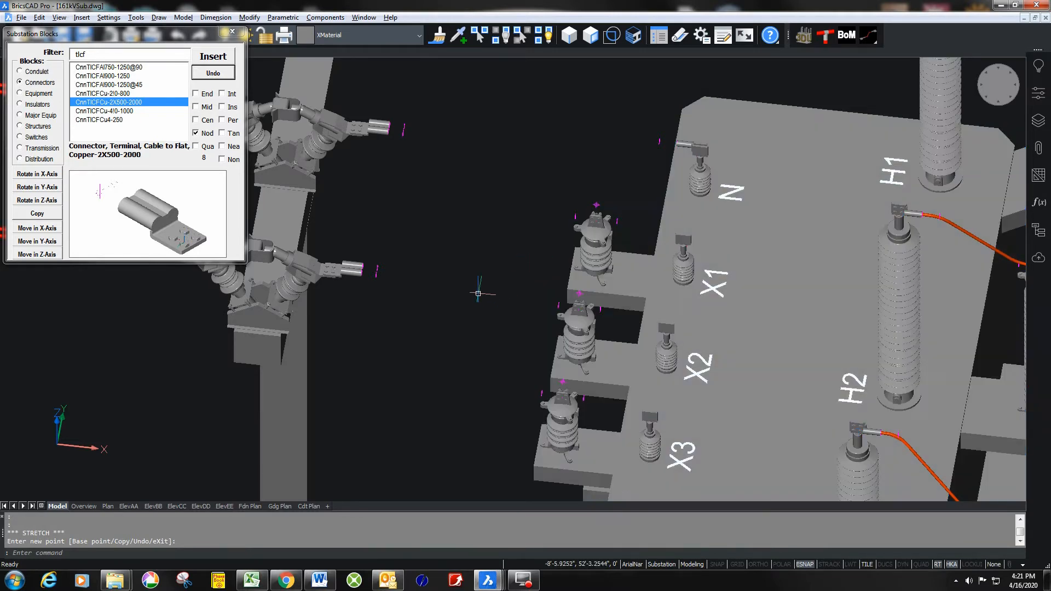
{"action": "left_click", "coordinate": [653, 422]}
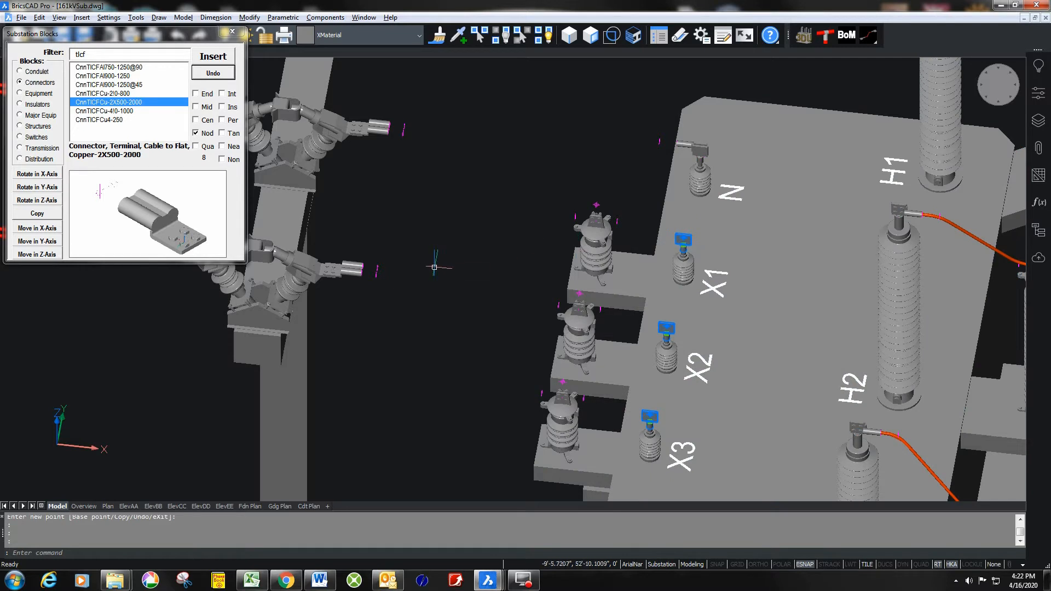
{"action": "left_click", "coordinate": [35, 200]}
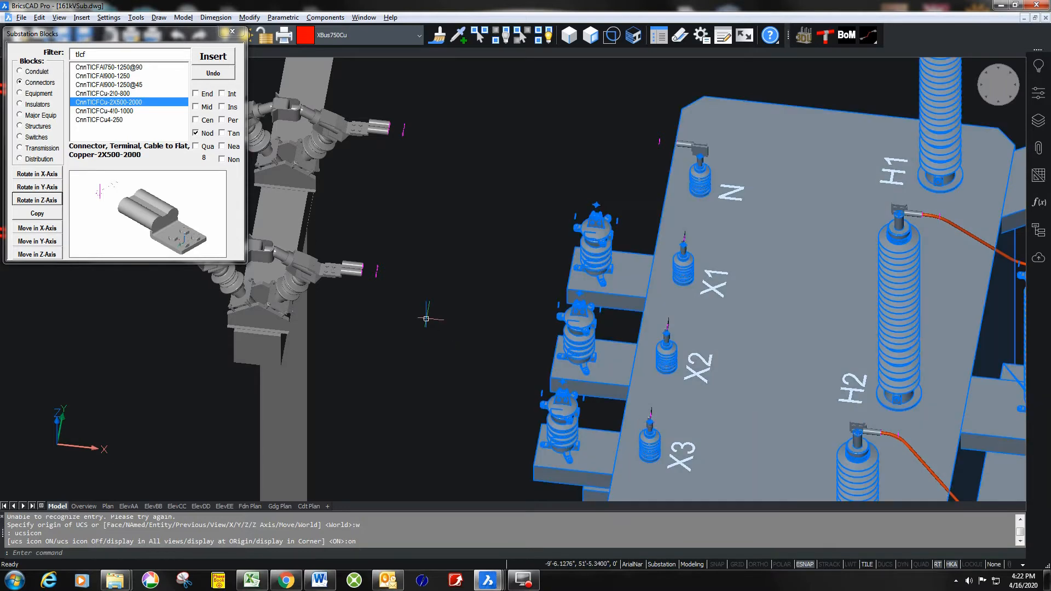
- Turn on the dynamic UCS and insert an upright CnnTlCFCu-2X500-2000 terminal at the node of the X3 bushing pad
{"action": "middle_click_drag", "start_coordinate": [476, 370], "coordinate": [428, 349], "text": "shift"}
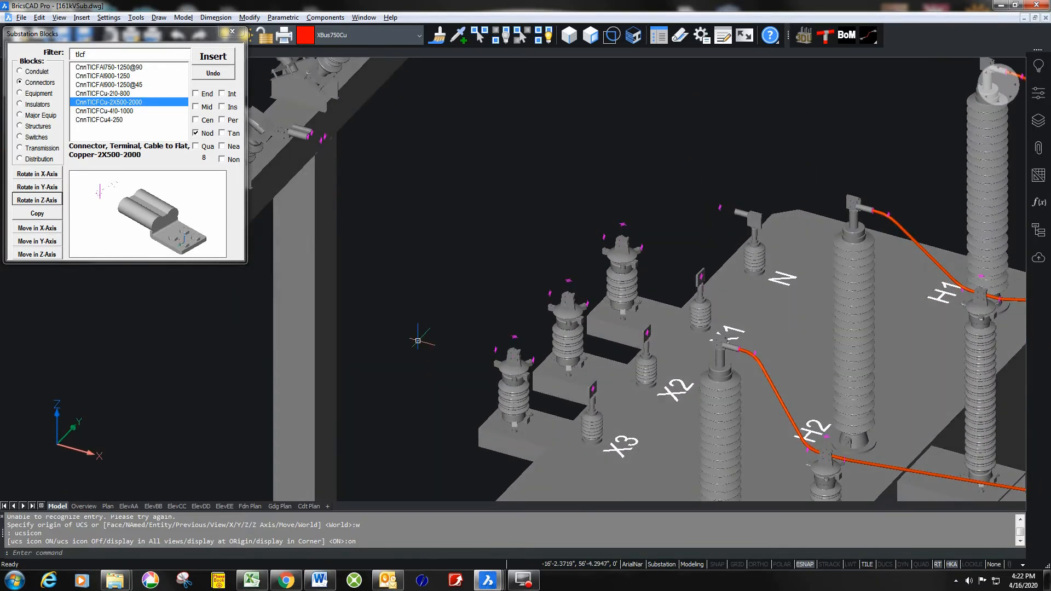
{"action": "middle_click_drag", "start_coordinate": [497, 314], "coordinate": [445, 289]}
{"action": "scroll", "coordinate": [441, 329], "scroll_direction": "up", "scroll_amount": 2}
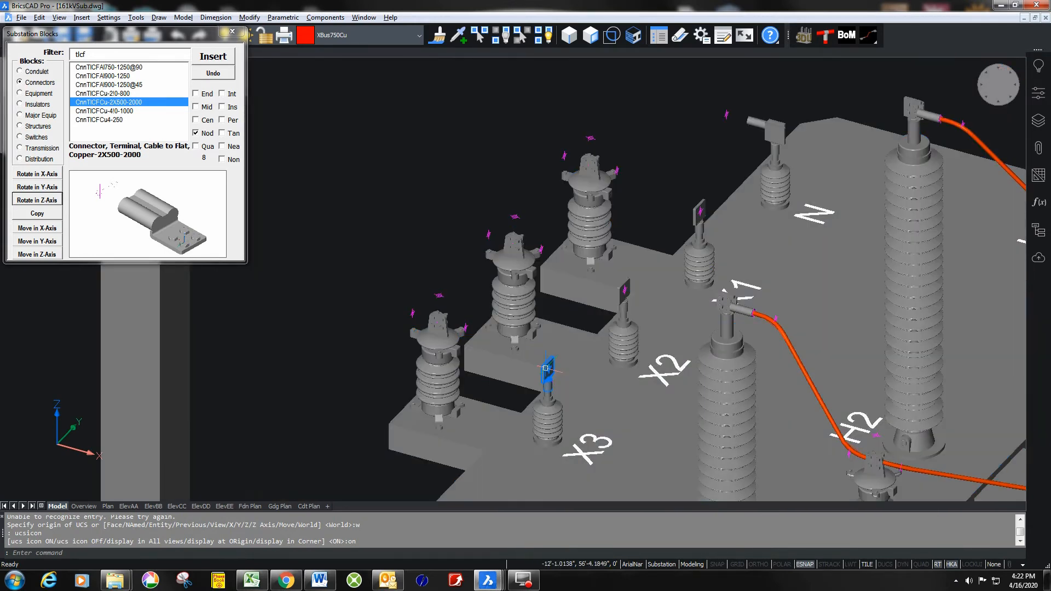
{"action": "left_click", "coordinate": [887, 566]}
{"action": "left_click", "coordinate": [213, 56]}
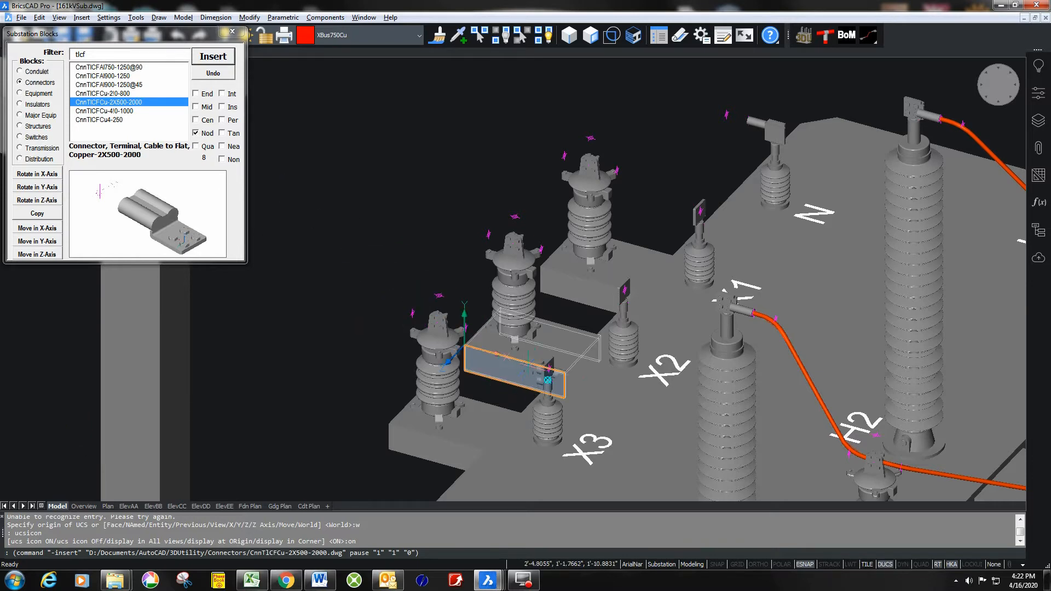
{"action": "scroll", "coordinate": [548, 380], "scroll_direction": "up", "scroll_amount": 5}
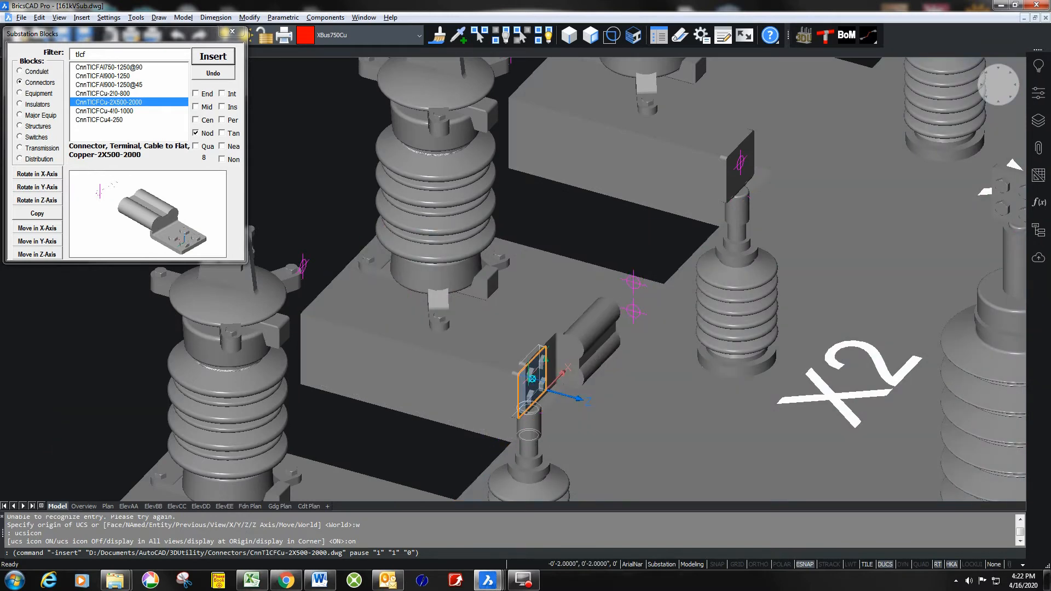
{"action": "left_click", "coordinate": [532, 378]}
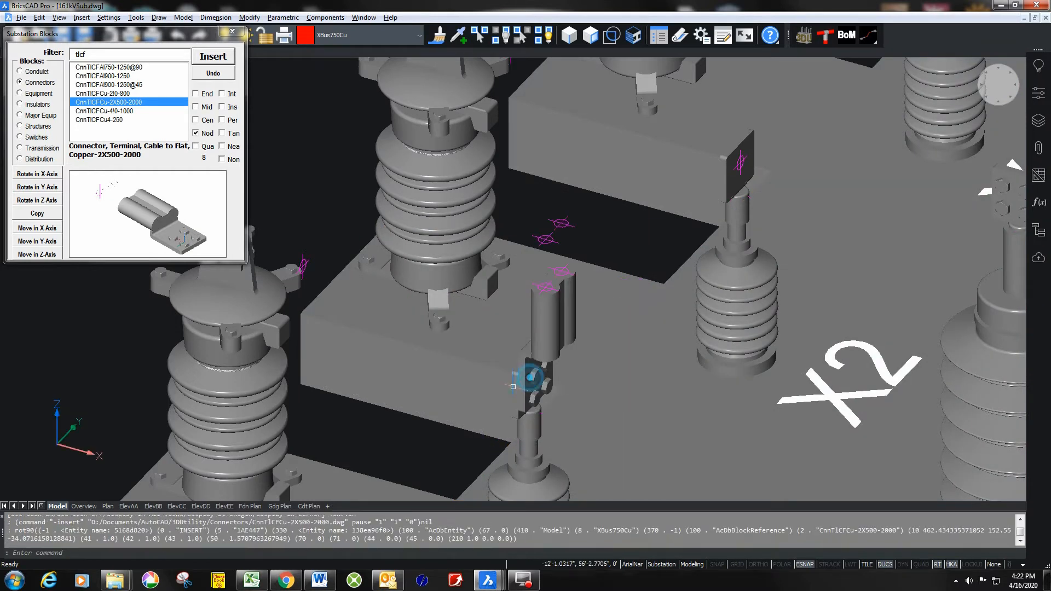
- Insert upright CnnTlCFCu-2X500-2000 terminals at the nodes of the X2 and X1 bushing pads
{"action": "left_click", "coordinate": [213, 56]}
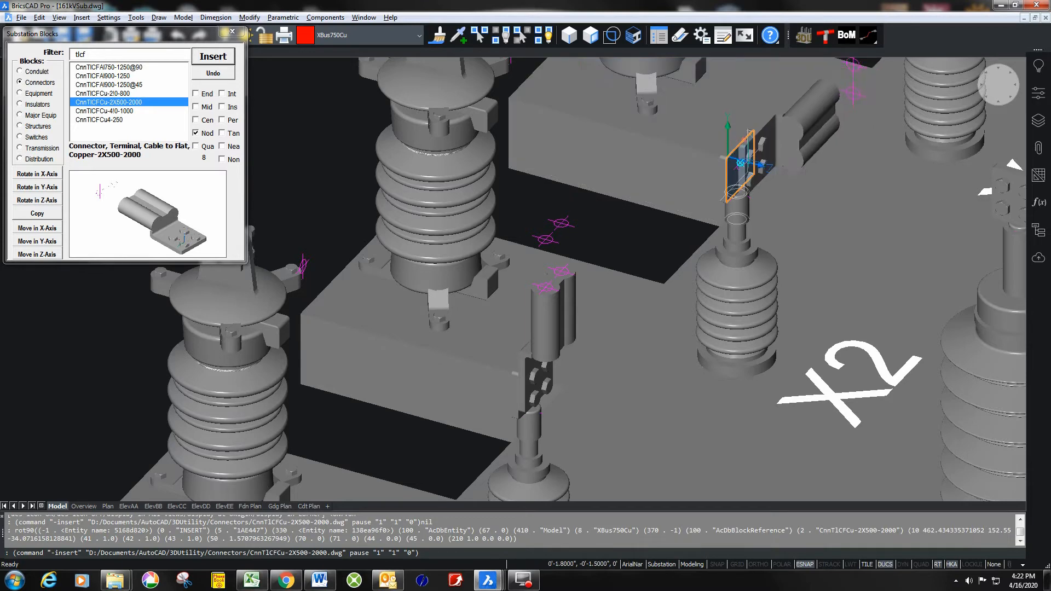
{"action": "left_click", "coordinate": [741, 163]}
{"action": "middle_click_drag", "start_coordinate": [761, 229], "coordinate": [395, 390]}
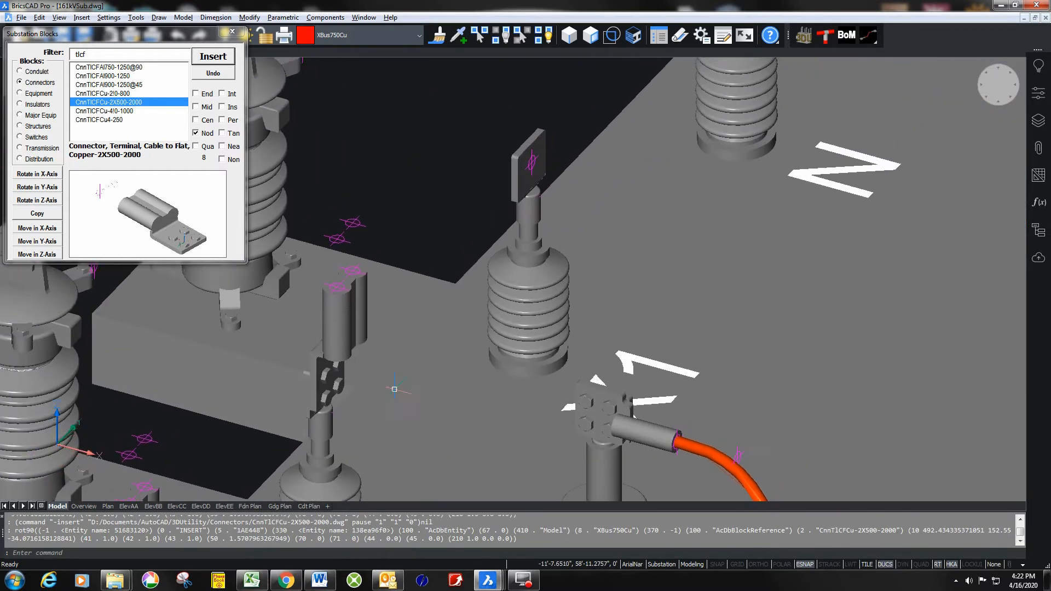
{"action": "left_click", "coordinate": [220, 59]}
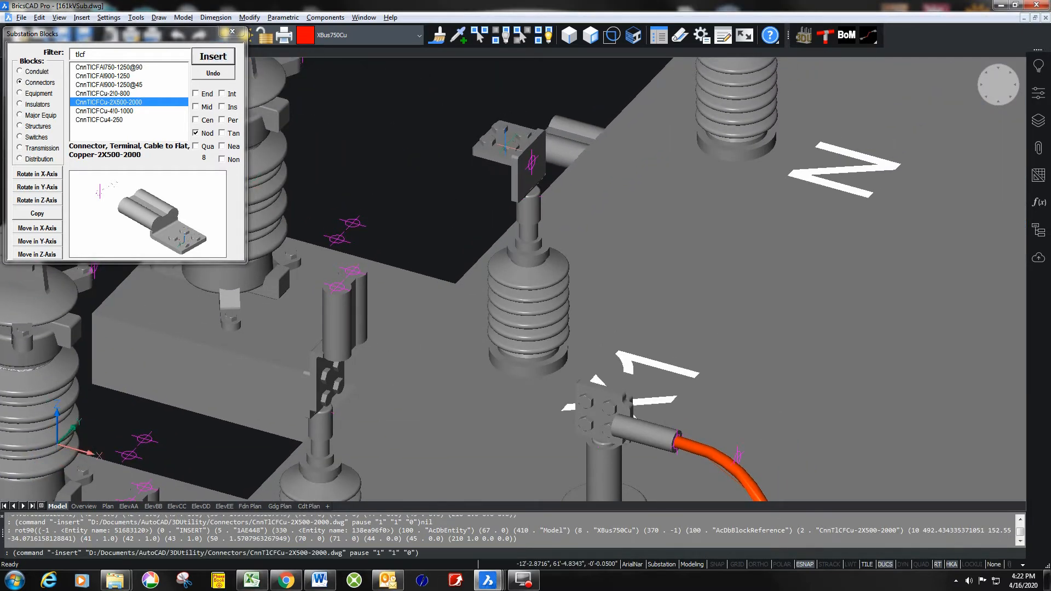
{"action": "left_click", "coordinate": [531, 163]}
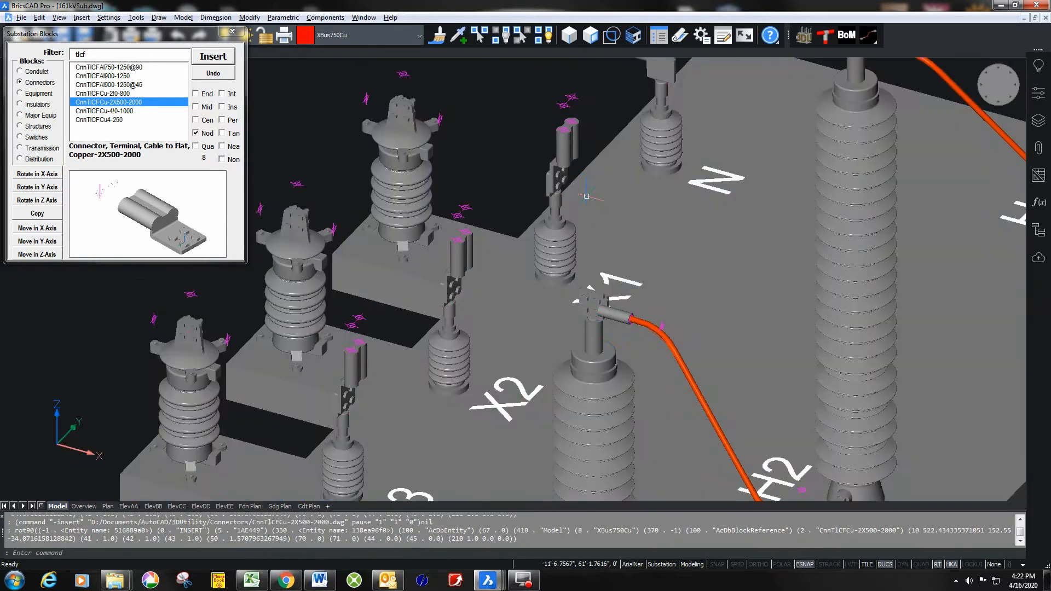
- Rotate the misaligned double-cable terminal on the farthest switch phase about the Z axis
{"action": "scroll", "coordinate": [586, 203], "scroll_direction": "down", "scroll_amount": 3}
{"action": "middle_click_drag", "start_coordinate": [599, 190], "coordinate": [674, 207]}
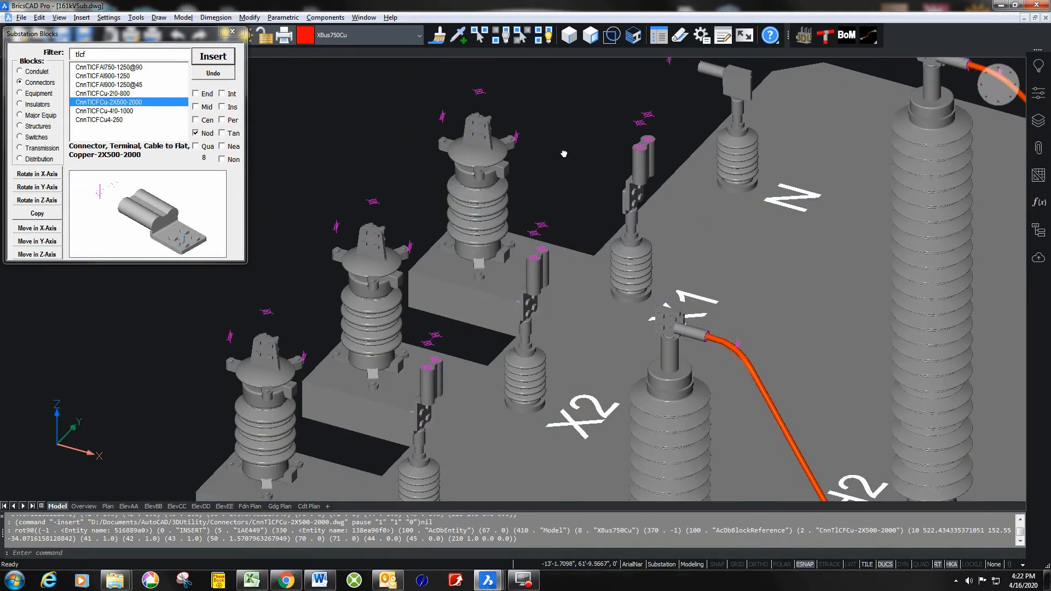
{"action": "scroll", "coordinate": [564, 154], "scroll_direction": "down", "scroll_amount": 4}
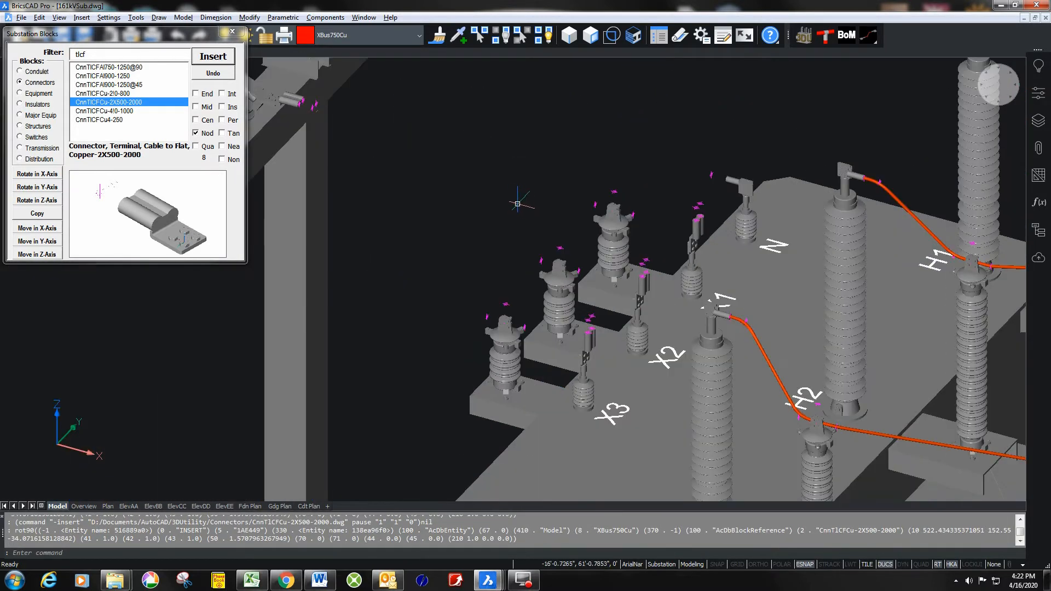
{"action": "middle_click_drag", "start_coordinate": [517, 204], "coordinate": [517, 293]}
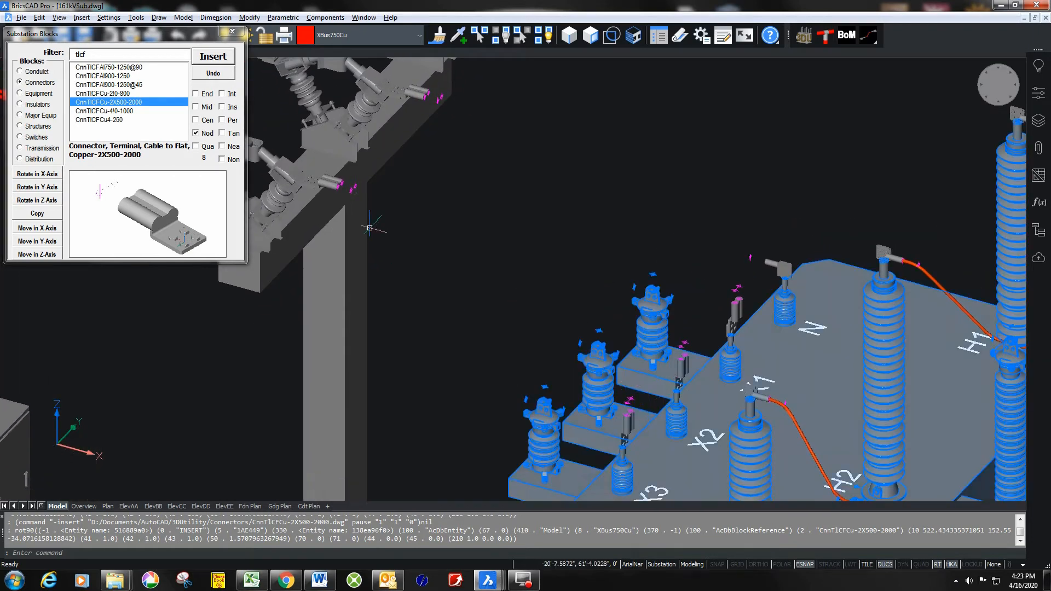
{"action": "middle_click_drag", "start_coordinate": [470, 290], "coordinate": [470, 368]}
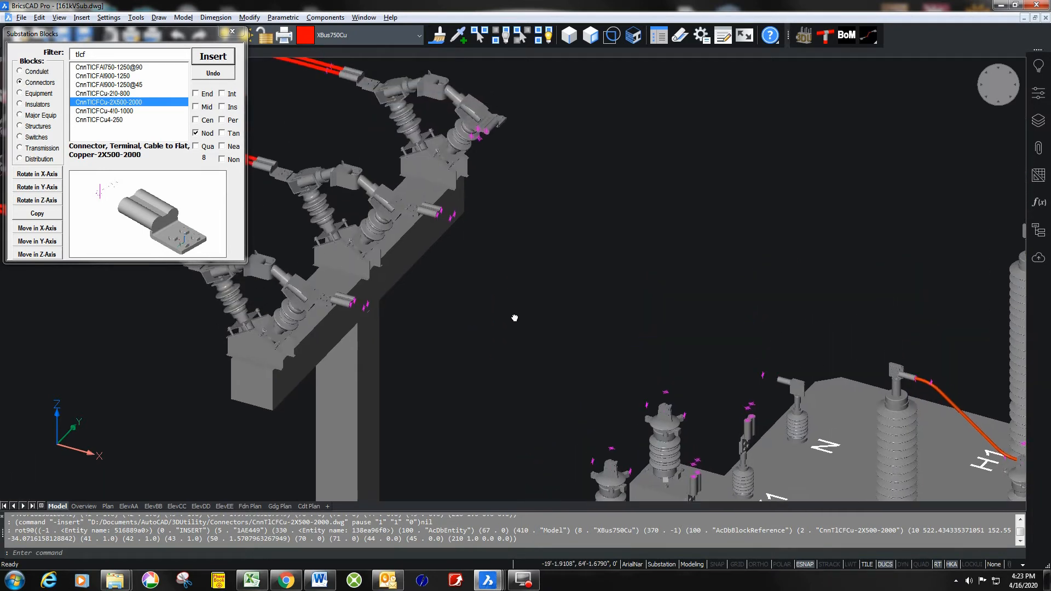
{"action": "middle_click_drag", "start_coordinate": [484, 281], "coordinate": [509, 296]}
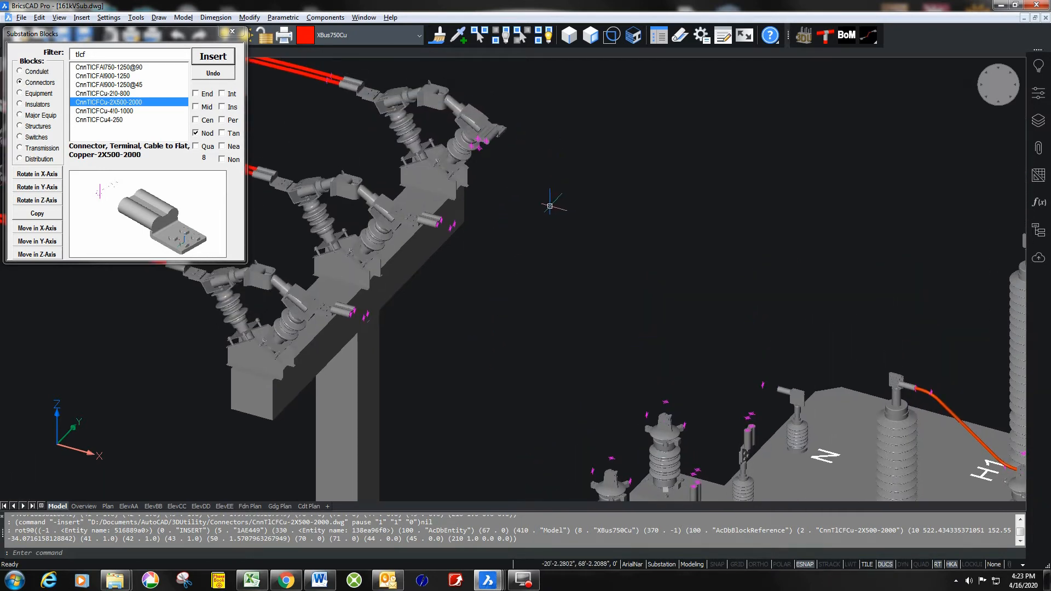
{"action": "left_click", "coordinate": [494, 132]}
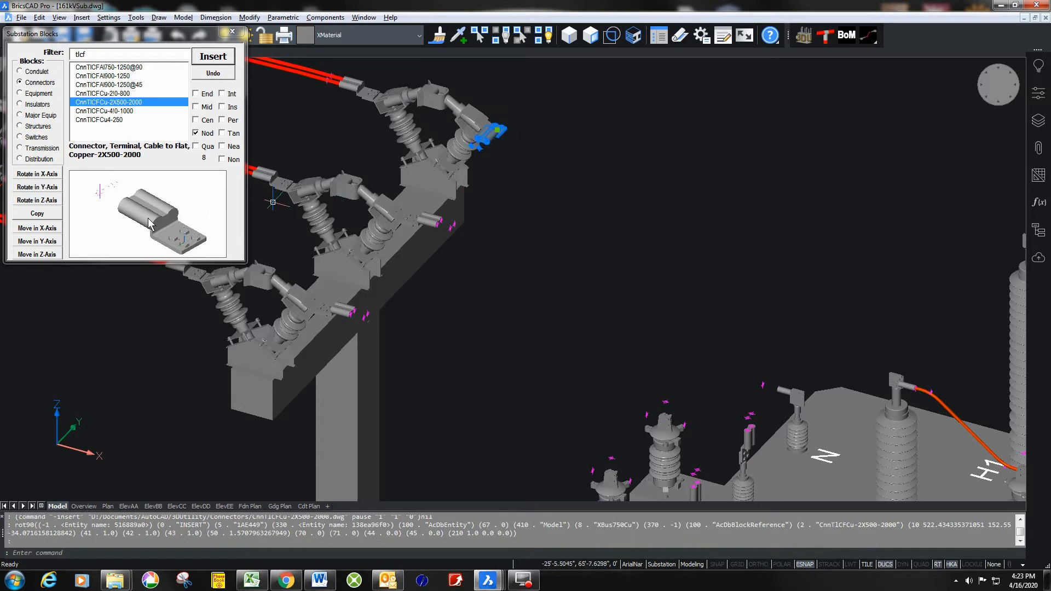
{"action": "left_click", "coordinate": [48, 200]}
{"action": "left_click", "coordinate": [47, 201]}
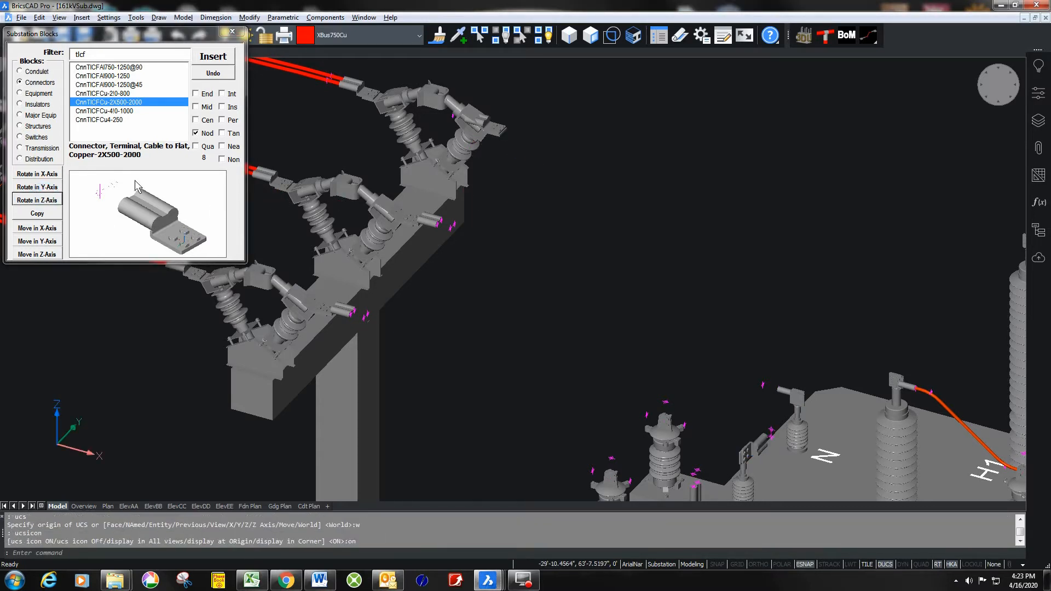
- Undo the last Z-axis rotation so the X1 bushing's terminal stands upright again
{"action": "scroll", "coordinate": [558, 266], "scroll_direction": "down", "scroll_amount": 4}
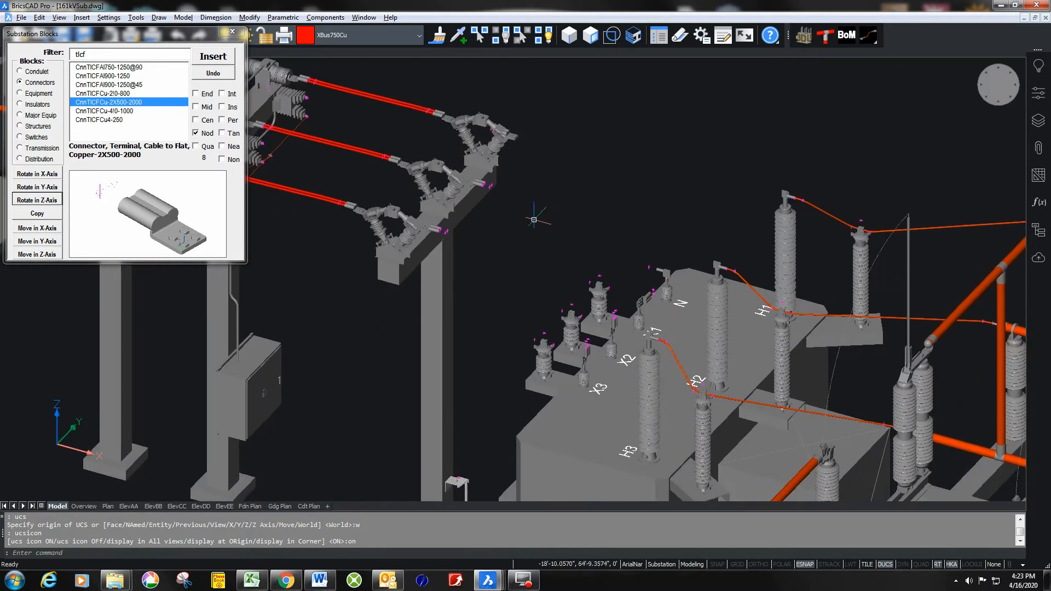
{"action": "left_click", "coordinate": [227, 76]}
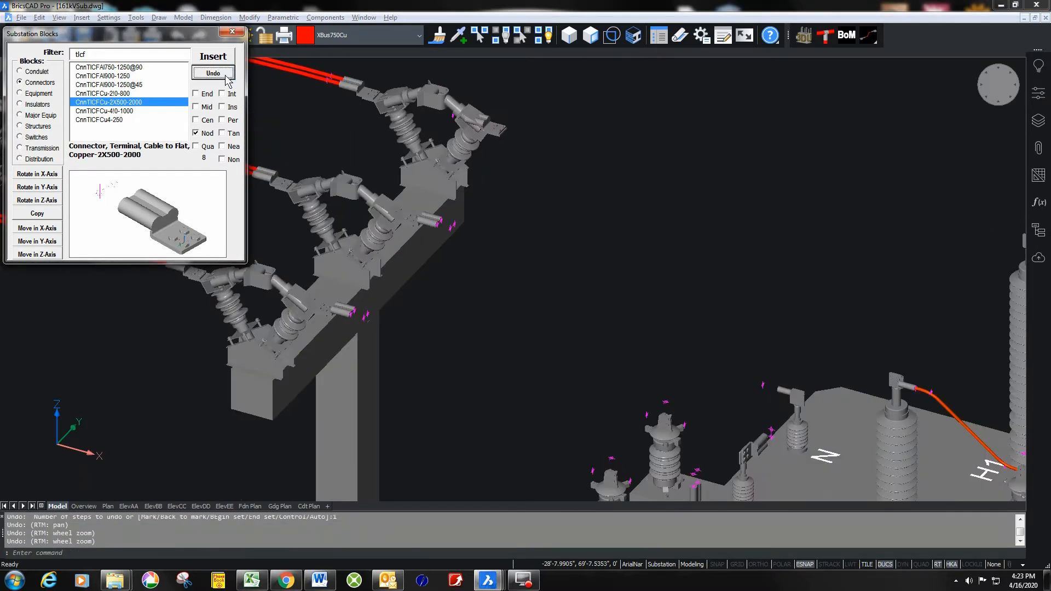
{"action": "left_click", "coordinate": [227, 77]}
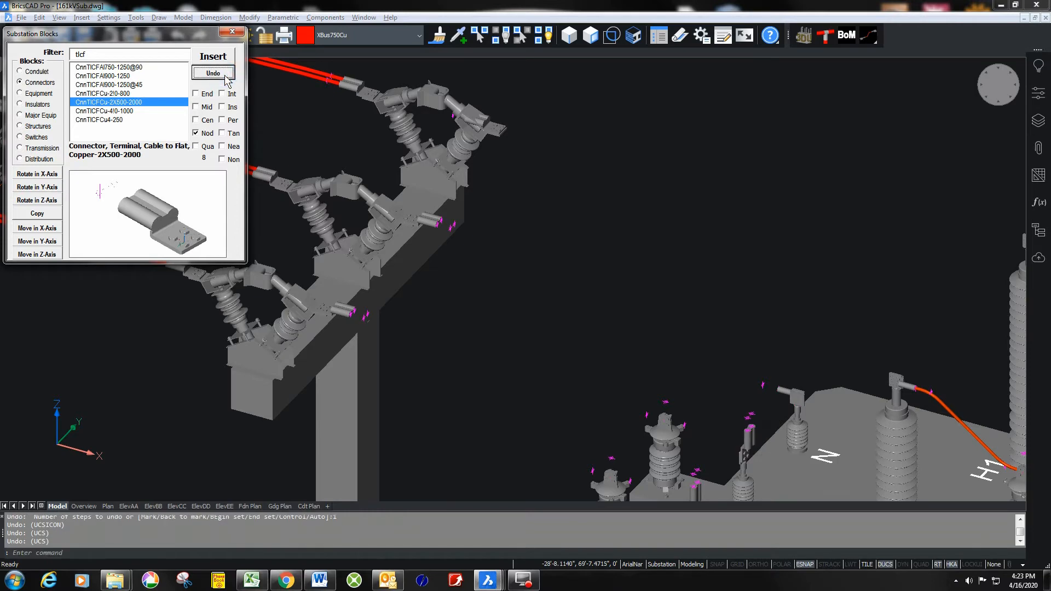
- Turn the farthest switch phase's terminal another quarter turn about the Z axis
{"action": "middle_click_drag", "start_coordinate": [601, 300], "coordinate": [571, 205]}
{"action": "middle_click_drag", "start_coordinate": [505, 198], "coordinate": [529, 169]}
{"action": "left_click", "coordinate": [457, 158]}
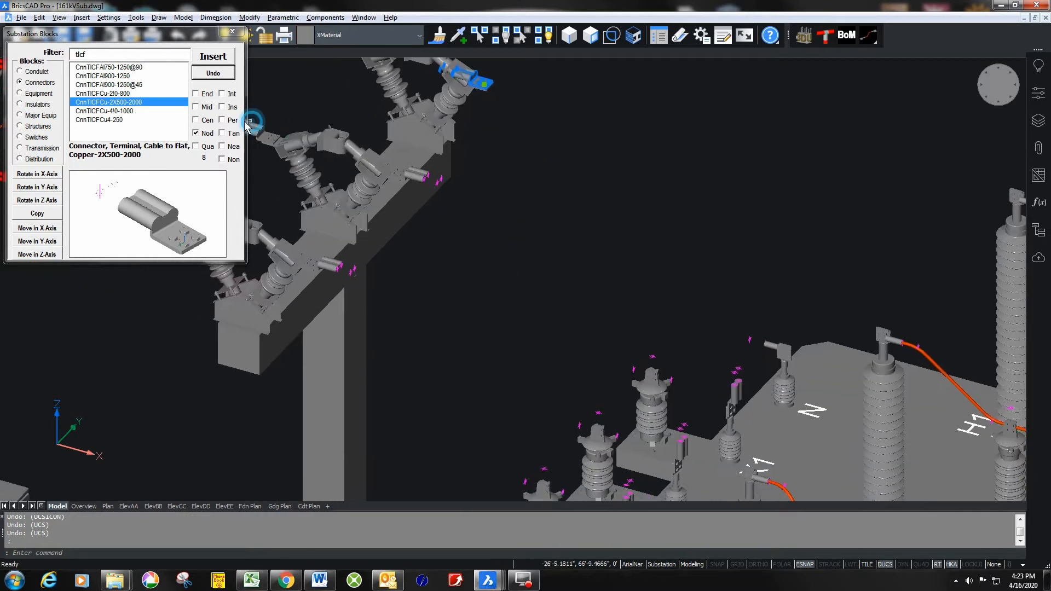
{"action": "left_click", "coordinate": [36, 202]}
{"action": "left_click", "coordinate": [32, 202]}
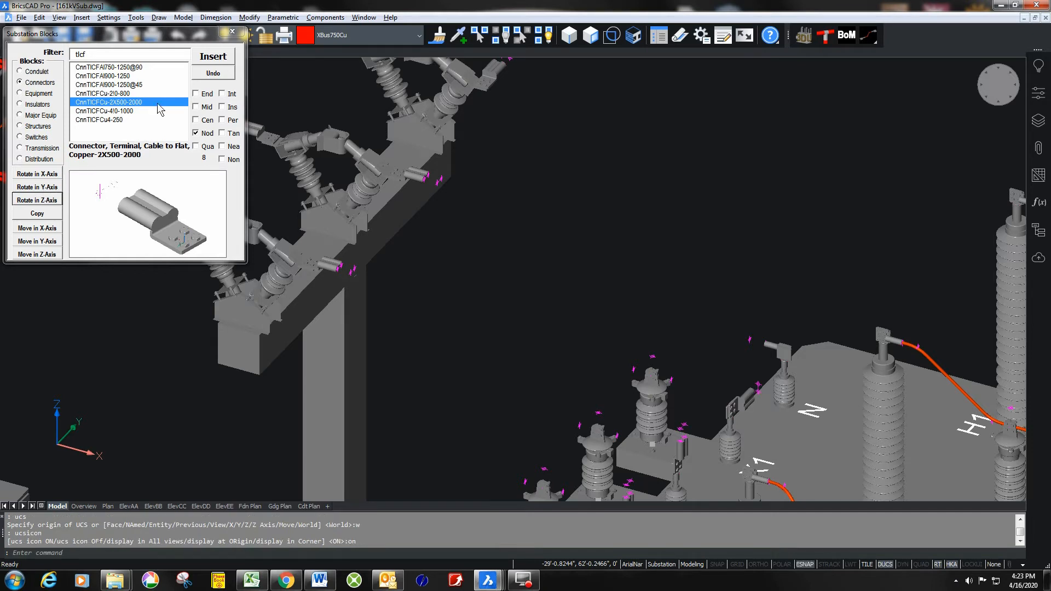
- Undo the mistaken rotation of the X1 bushing's terminal, and rotate the farthest switch phase's terminal about the Z axis instead
{"action": "left_click", "coordinate": [211, 74]}
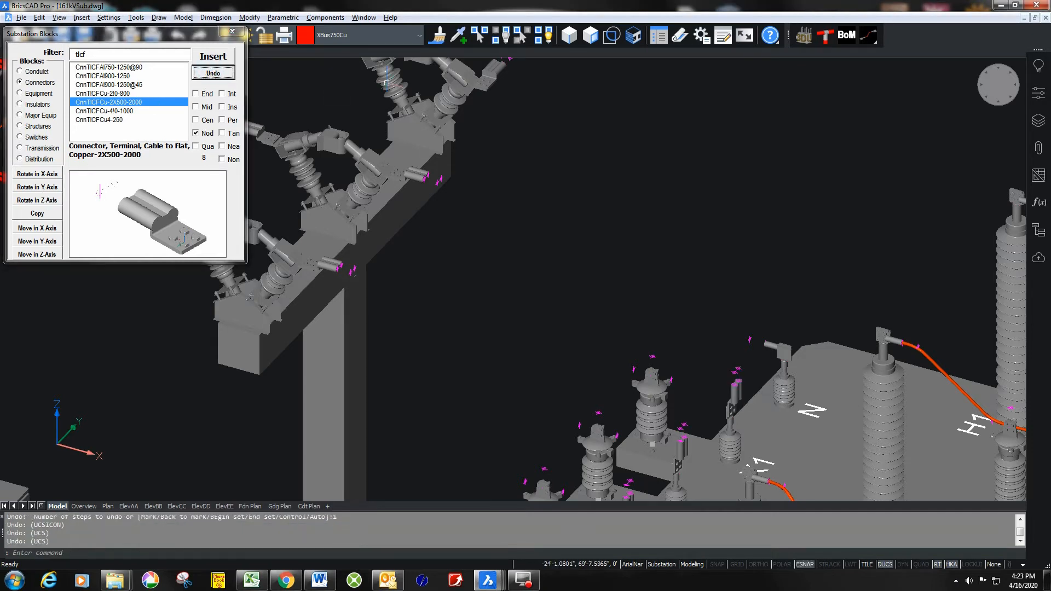
{"action": "left_click", "coordinate": [490, 74]}
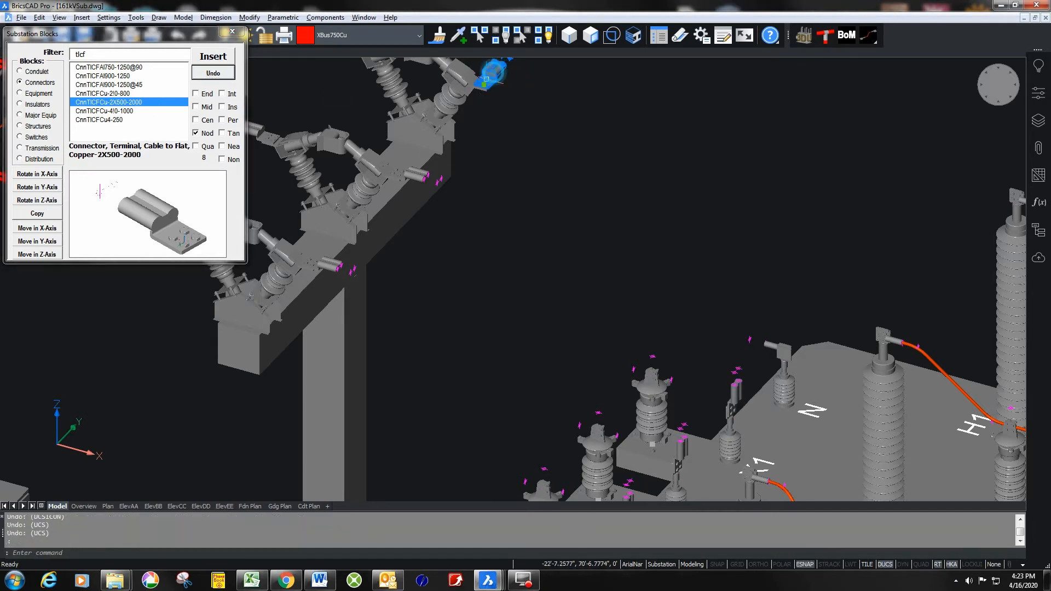
{"action": "left_click", "coordinate": [40, 200]}
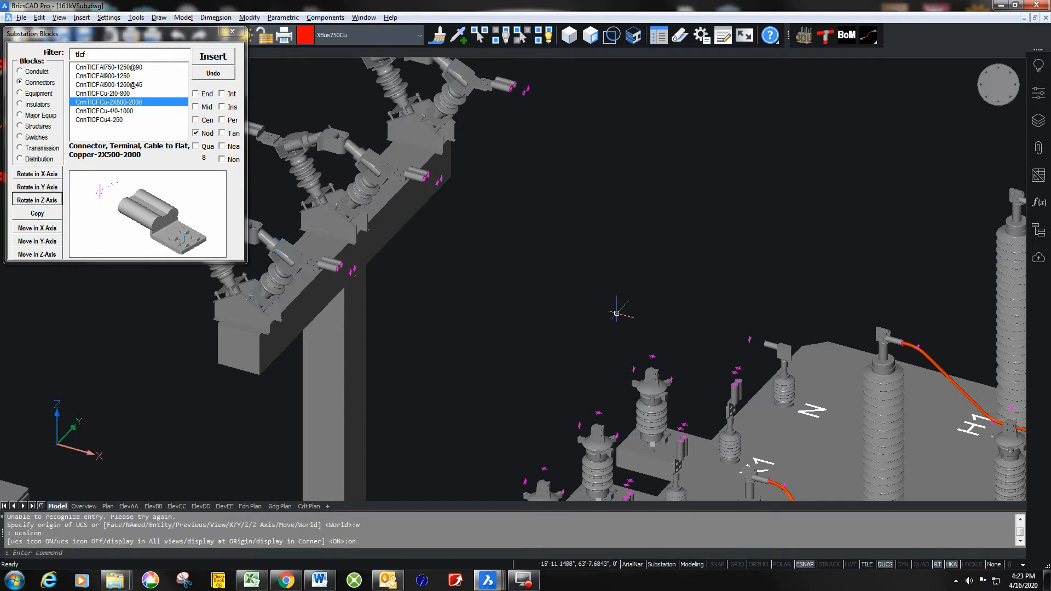
- Connect the farthest switch phase's double-cable terminal to the X1 bushing terminal with a pair of jumpers, node to node
{"action": "scroll", "coordinate": [608, 227], "scroll_direction": "down", "scroll_amount": 2}
{"action": "scroll", "coordinate": [551, 222], "scroll_direction": "down", "scroll_amount": 2}
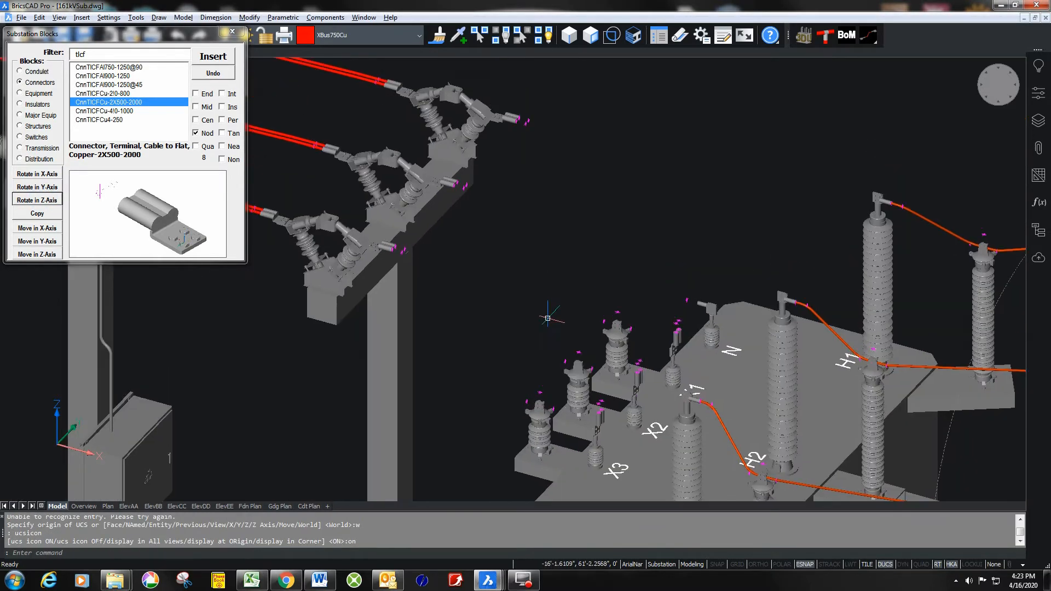
{"action": "left_click", "coordinate": [870, 38]}
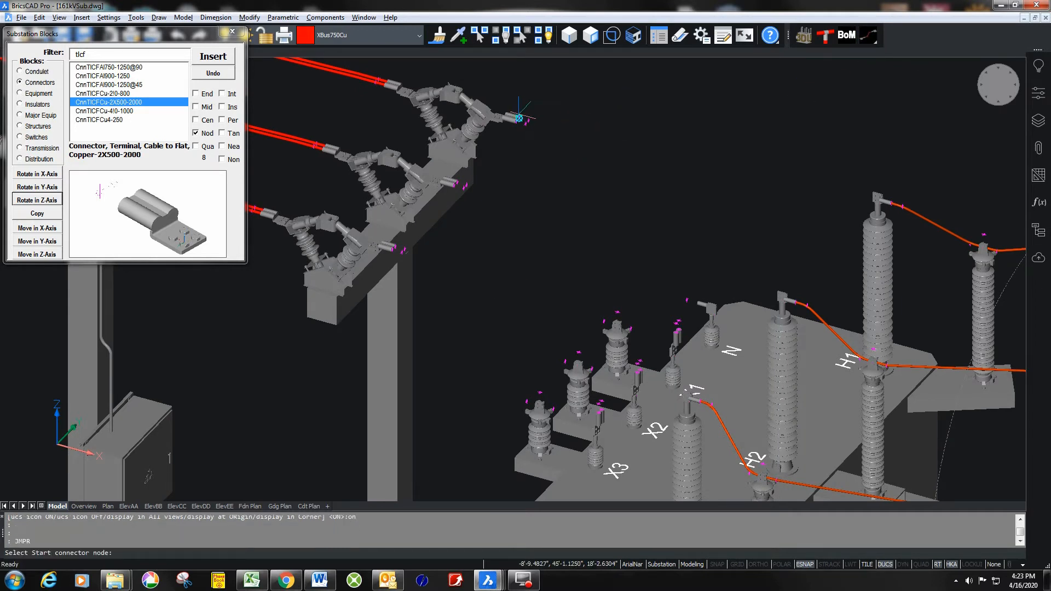
{"action": "left_click", "coordinate": [521, 115]}
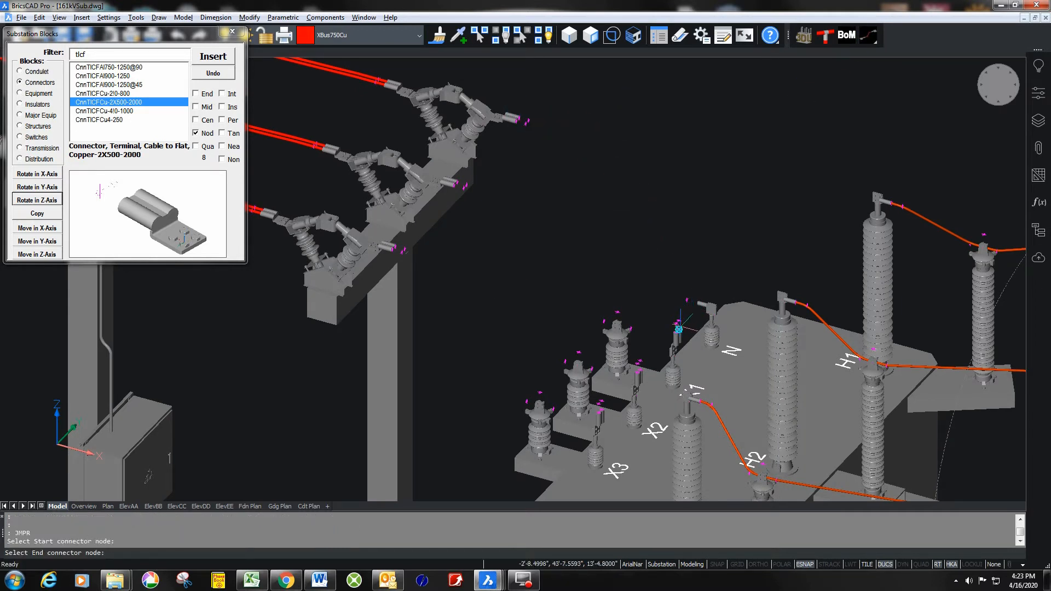
{"action": "left_click", "coordinate": [678, 329]}
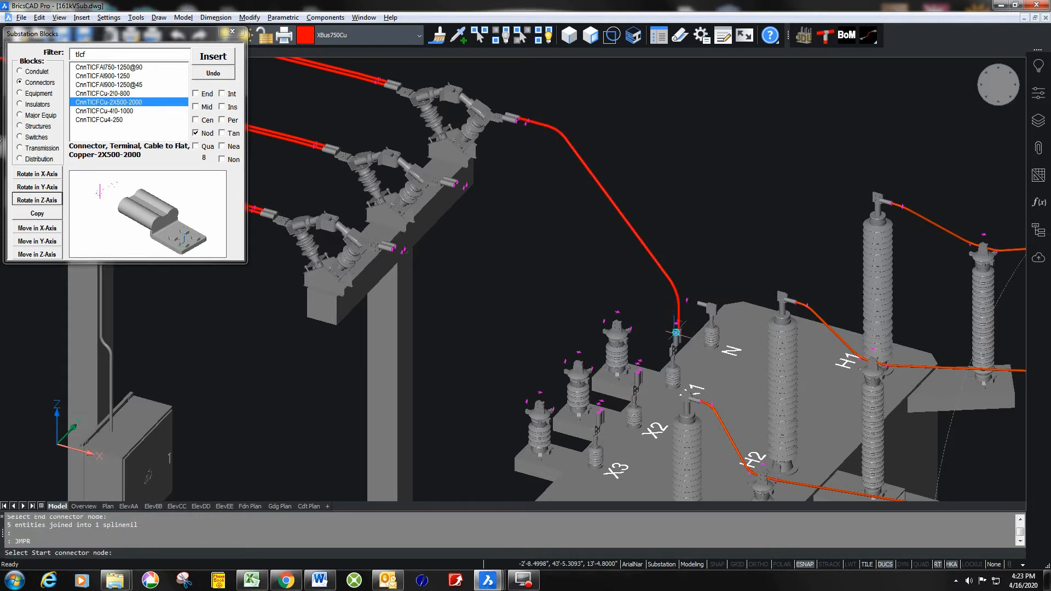
{"action": "left_click", "coordinate": [514, 123]}
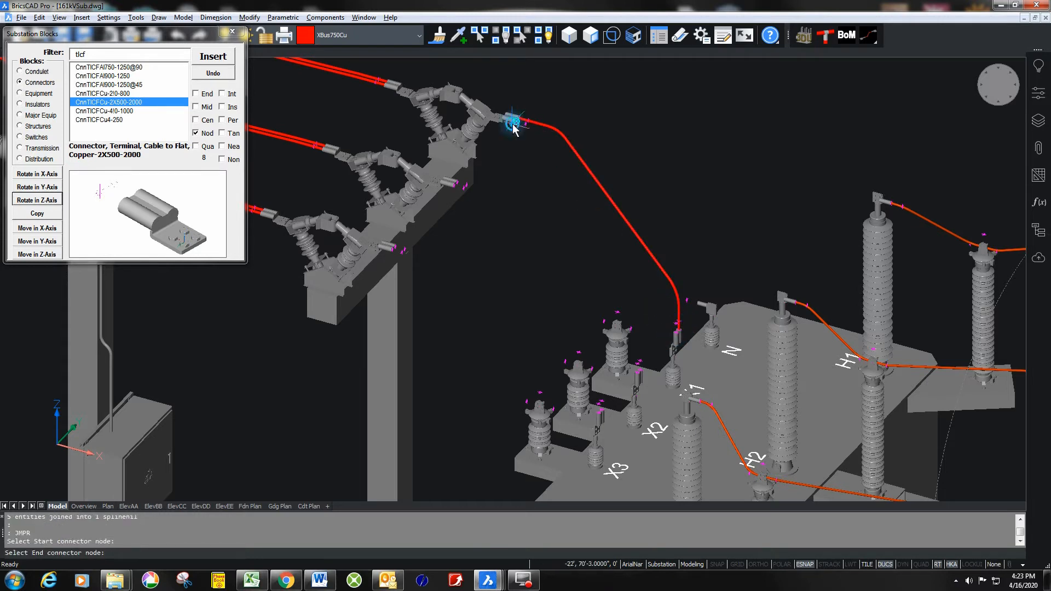
- Run a pair of jumpers between the middle switch phase's terminal and the X2 bushing terminal
{"action": "key", "text": "Return"}
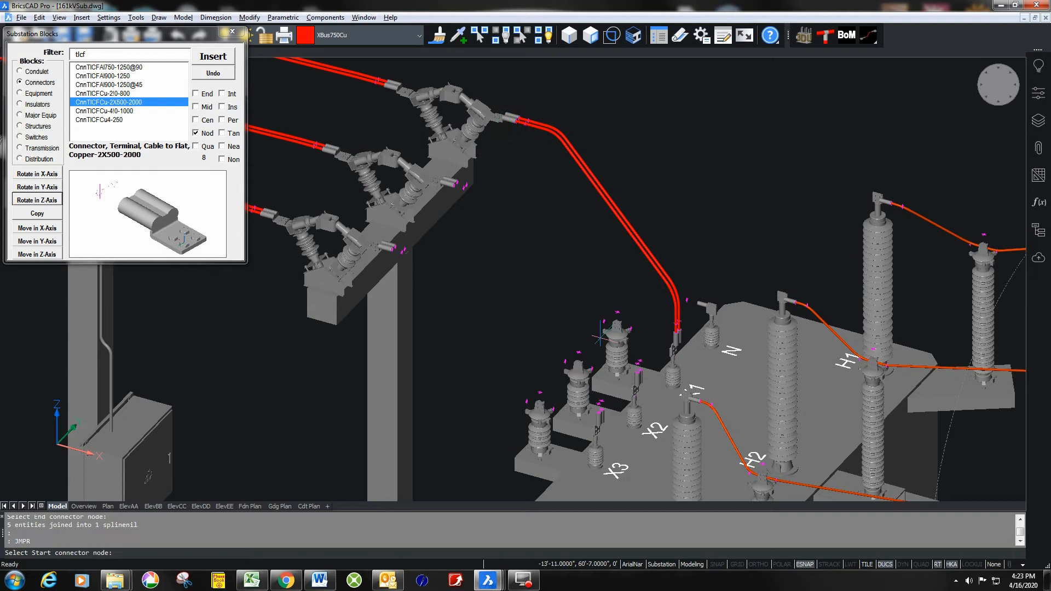
{"action": "left_click", "coordinate": [640, 370]}
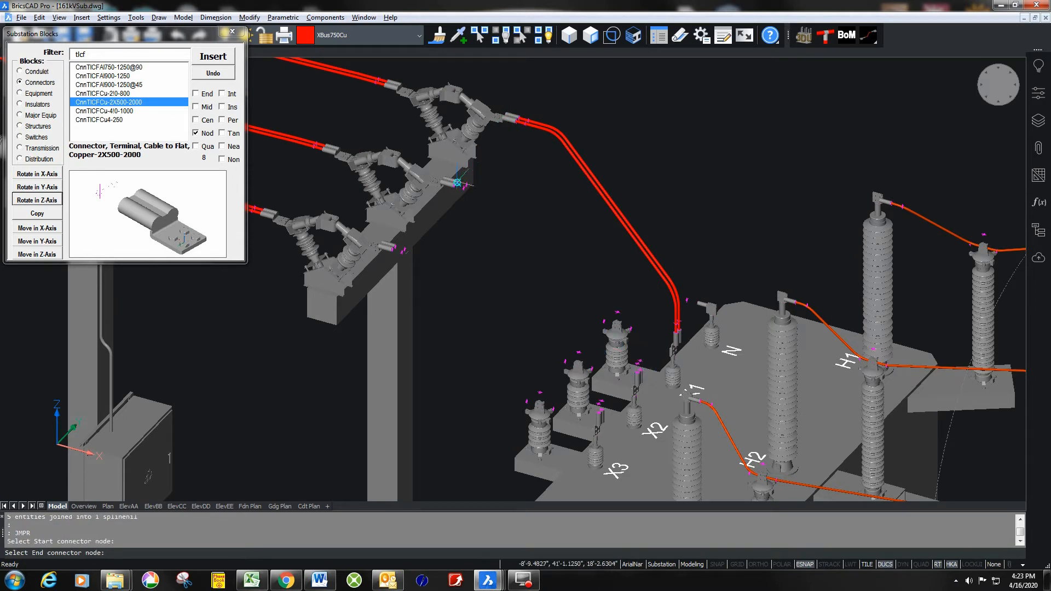
{"action": "left_click", "coordinate": [458, 183]}
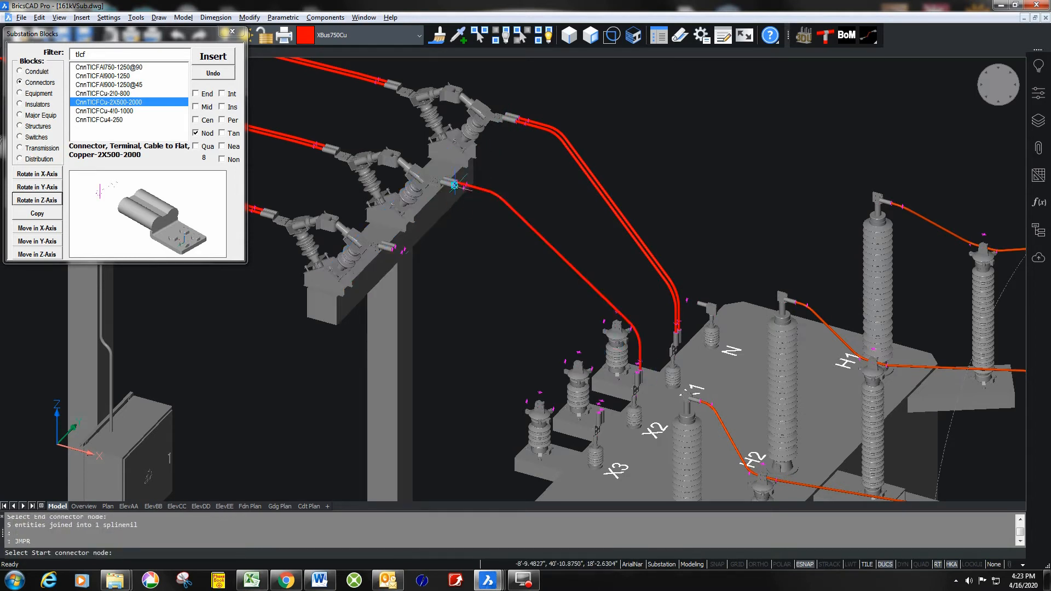
{"action": "left_click", "coordinate": [455, 186]}
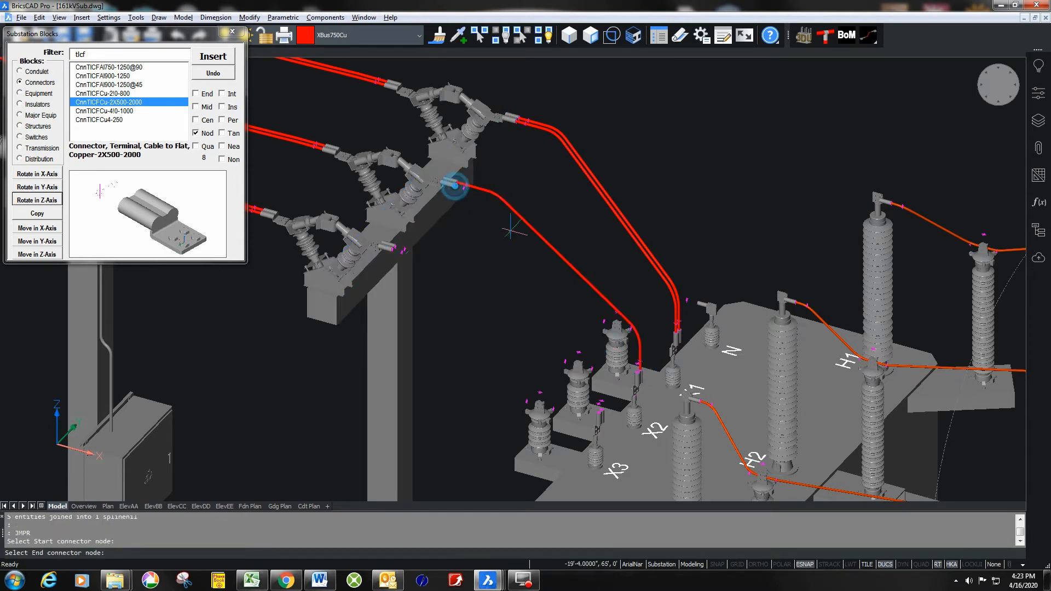
{"action": "left_click", "coordinate": [638, 373]}
- Run a pair of jumpers between the nearest switch phase's terminal and the X3 bushing terminal
{"action": "key", "text": "Return"}
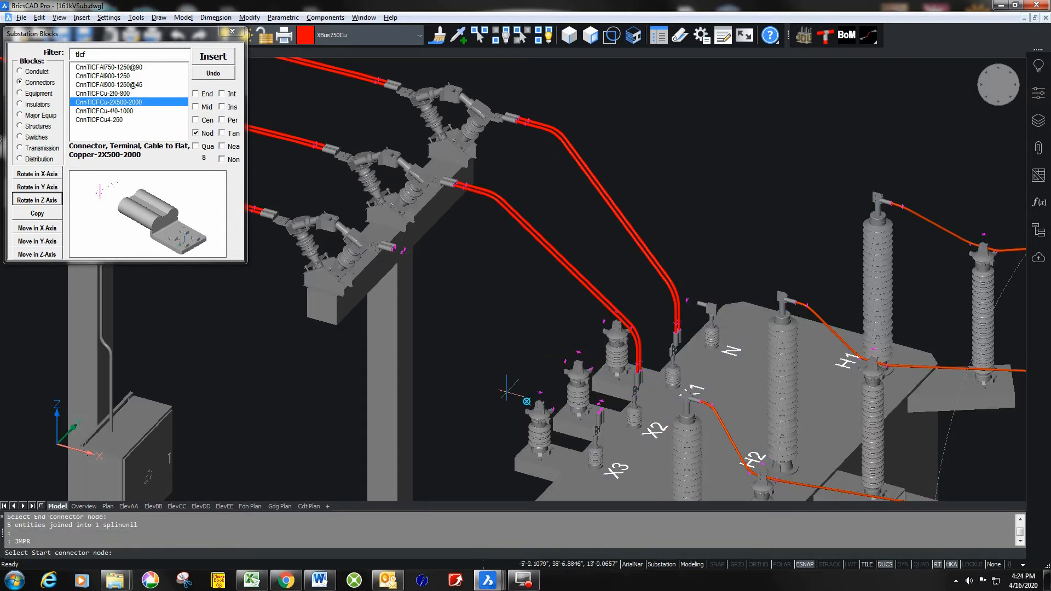
{"action": "middle_click_drag", "start_coordinate": [566, 361], "coordinate": [510, 279]}
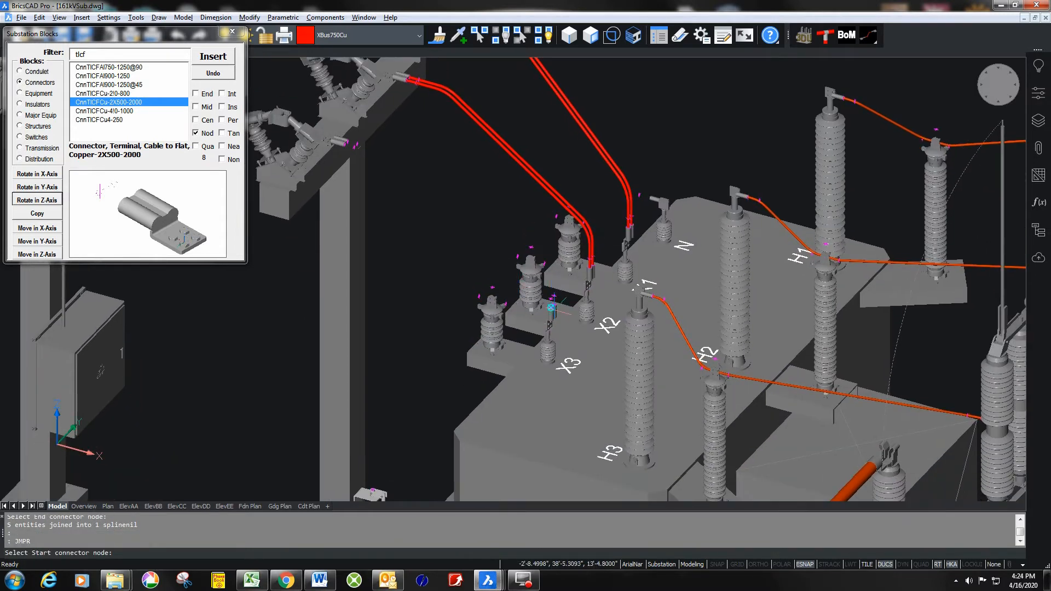
{"action": "left_click", "coordinate": [555, 306]}
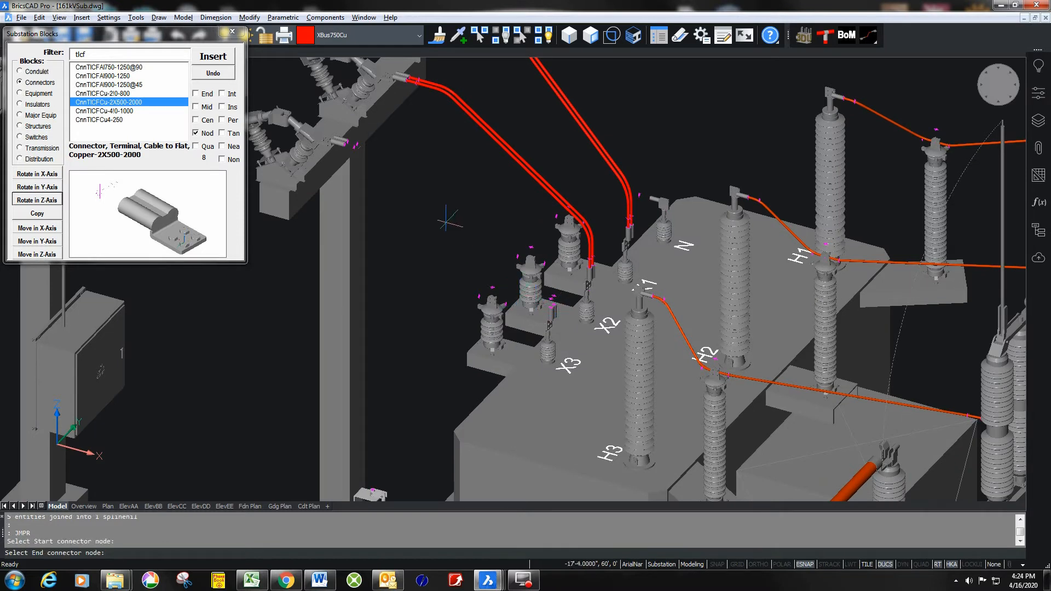
{"action": "left_click", "coordinate": [348, 142]}
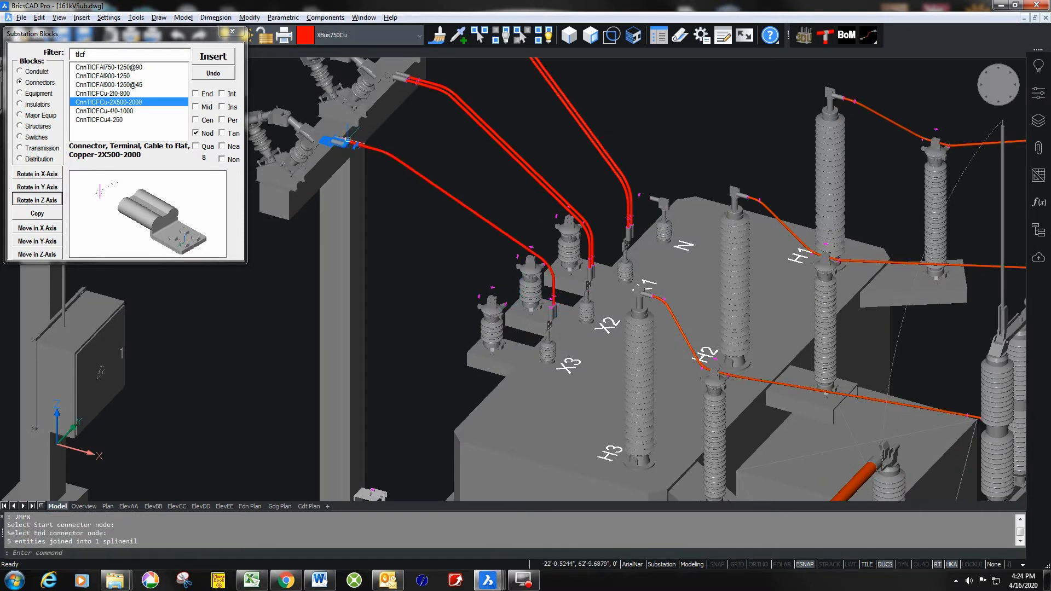
{"action": "right_click", "coordinate": [410, 191]}
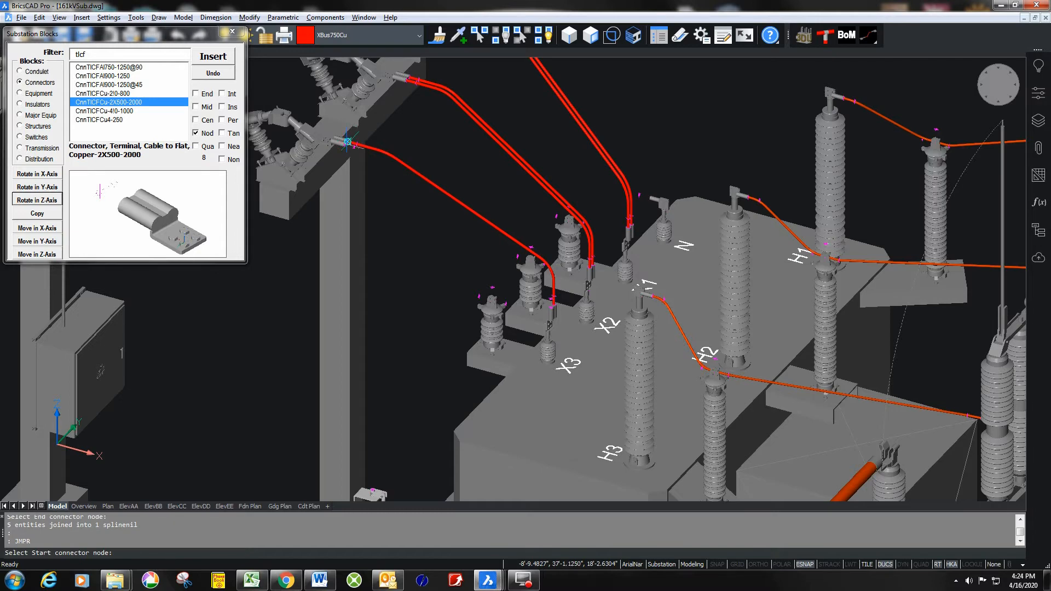
{"action": "left_click", "coordinate": [345, 144]}
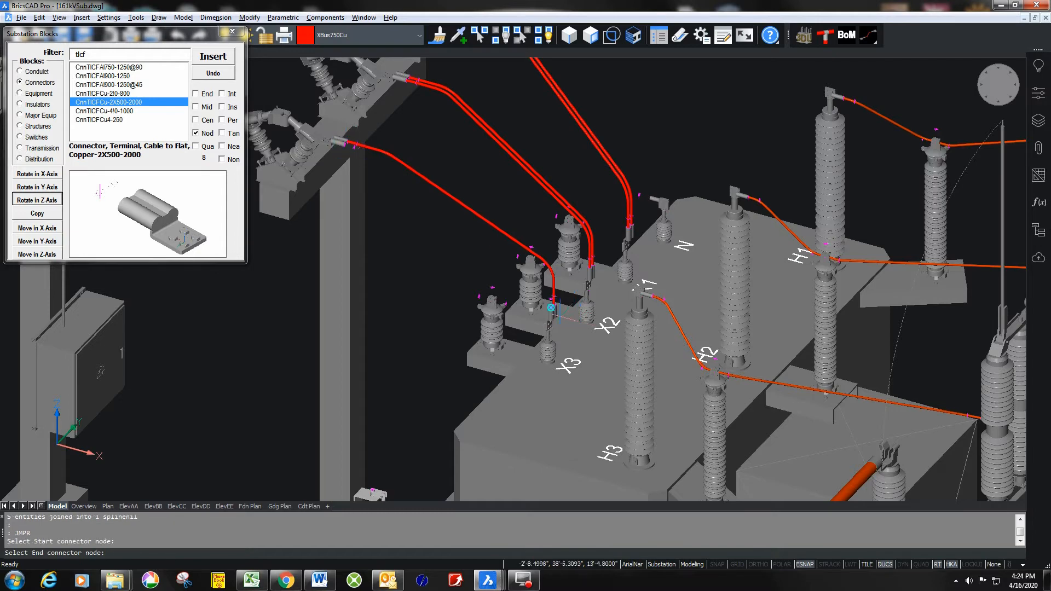
{"action": "left_click", "coordinate": [551, 308]}
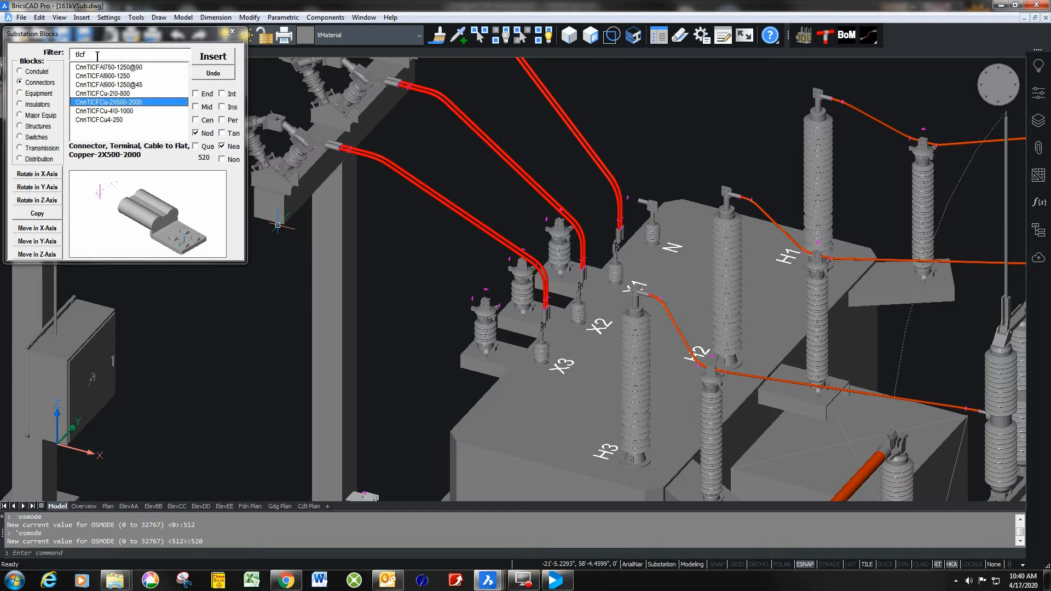
- Filter the connector blocks by "sr" and choose the copper cable spacer CnnSrCCCu-750-1000
{"action": "left_click_drag", "start_coordinate": [88, 56], "coordinate": [67, 62]}
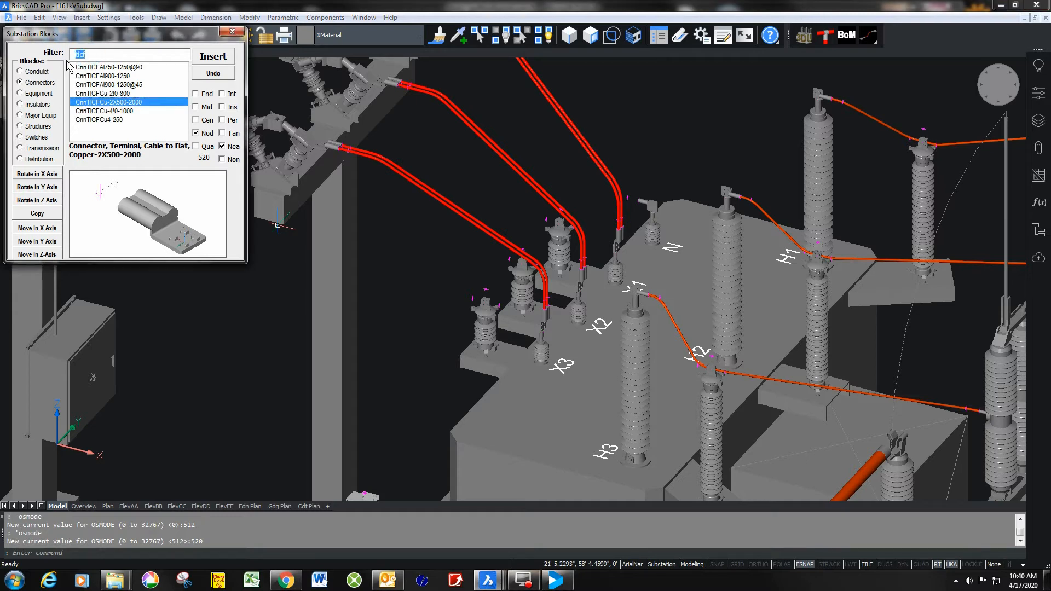
{"action": "type", "text": "sr"}
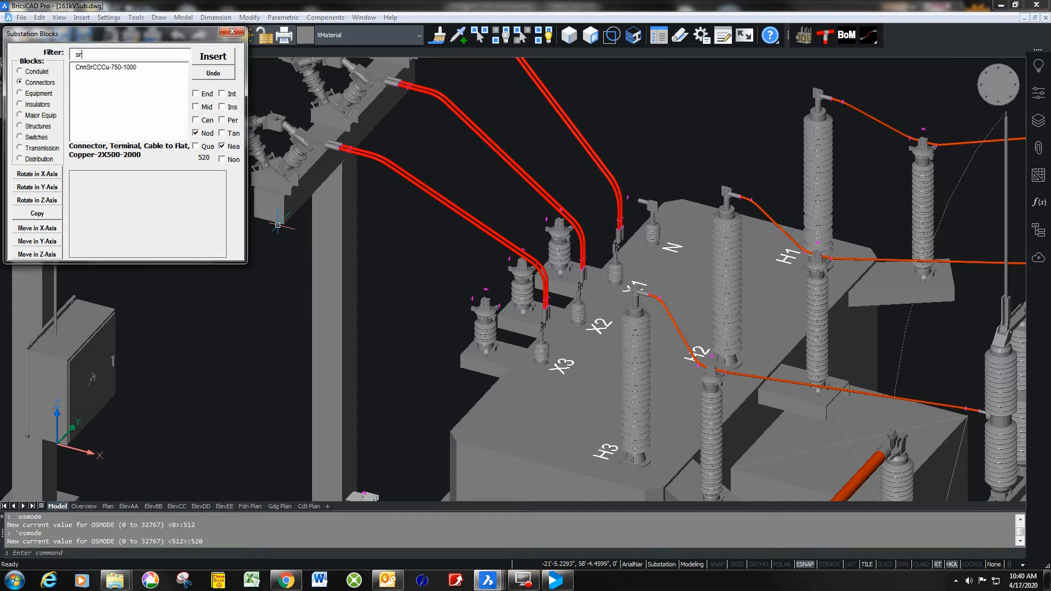
{"action": "left_click", "coordinate": [110, 67]}
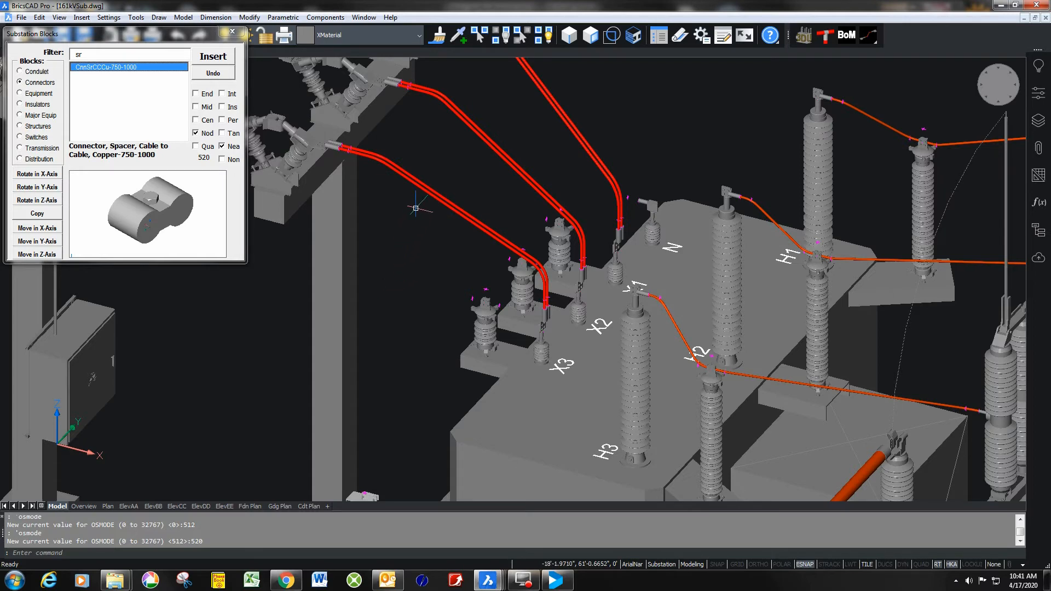
- Align the UCS to the X3 jumper pair just past its upper bend, with X along one cable and Y perpendicular to the other
{"action": "scroll", "coordinate": [419, 205], "scroll_direction": "up", "scroll_amount": 3}
{"action": "middle_click_drag", "start_coordinate": [333, 255], "coordinate": [377, 362]}
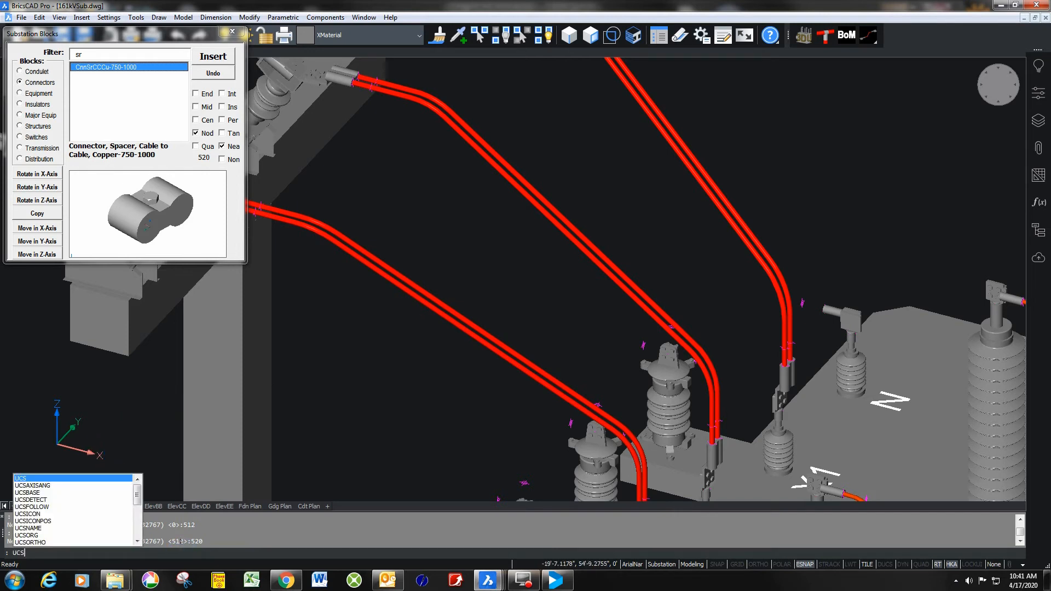
{"action": "key", "text": "Return"}
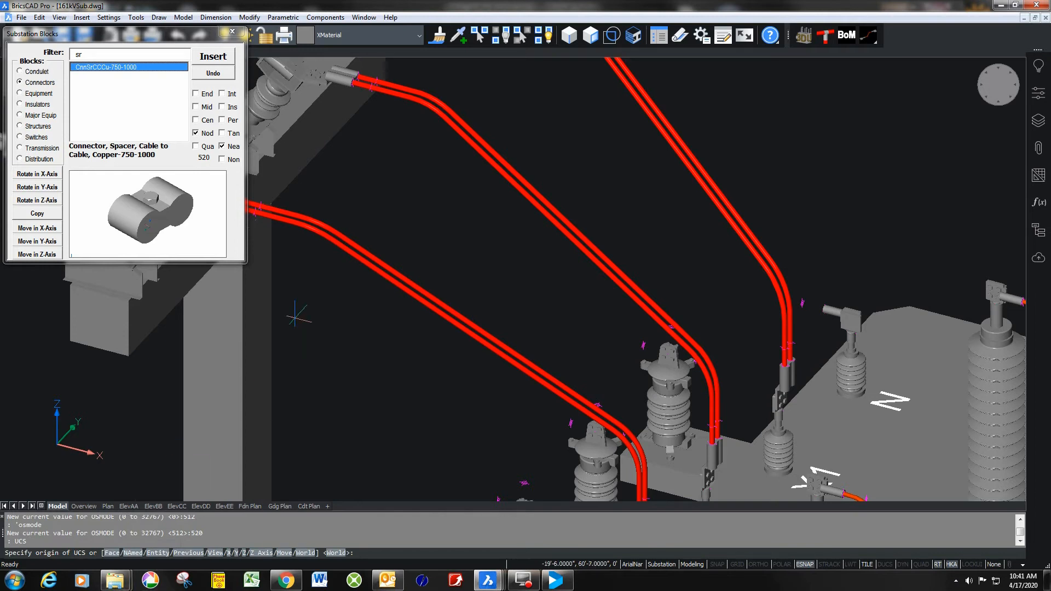
{"action": "left_click", "coordinate": [348, 251]}
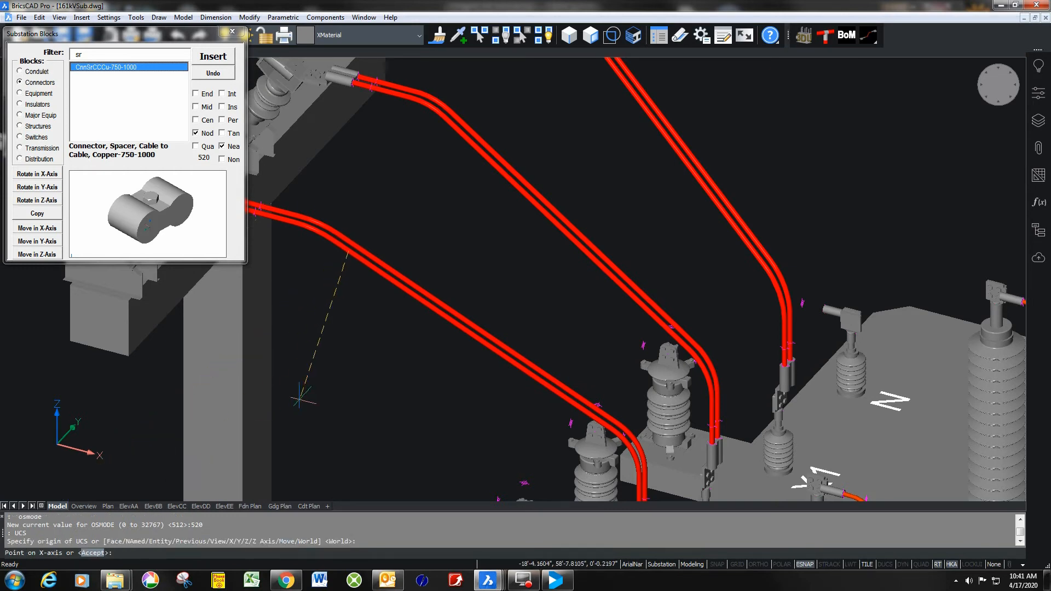
{"action": "left_click", "coordinate": [433, 306]}
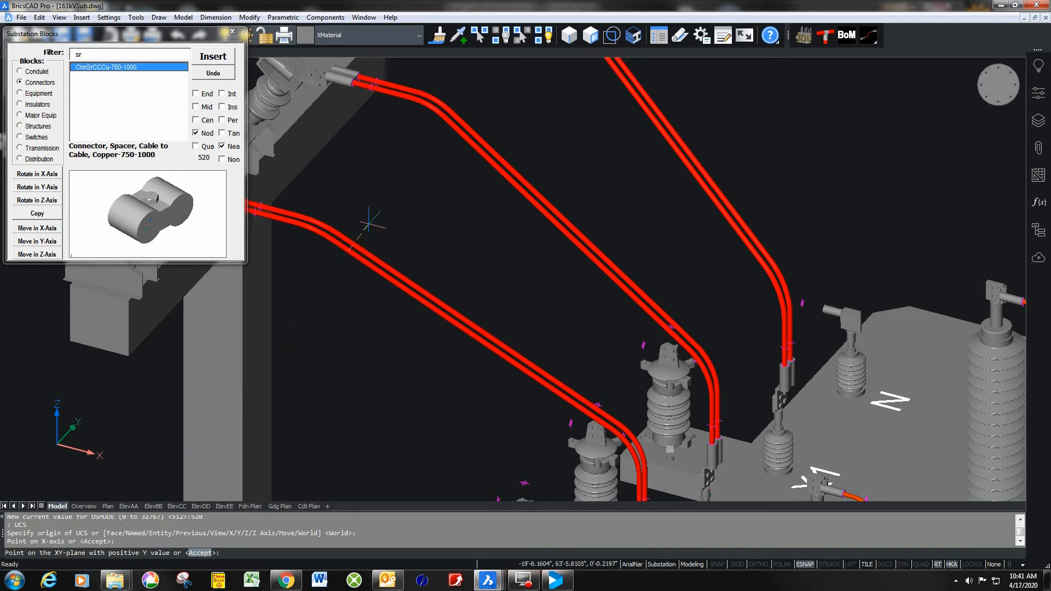
{"action": "key", "text": "Return"}
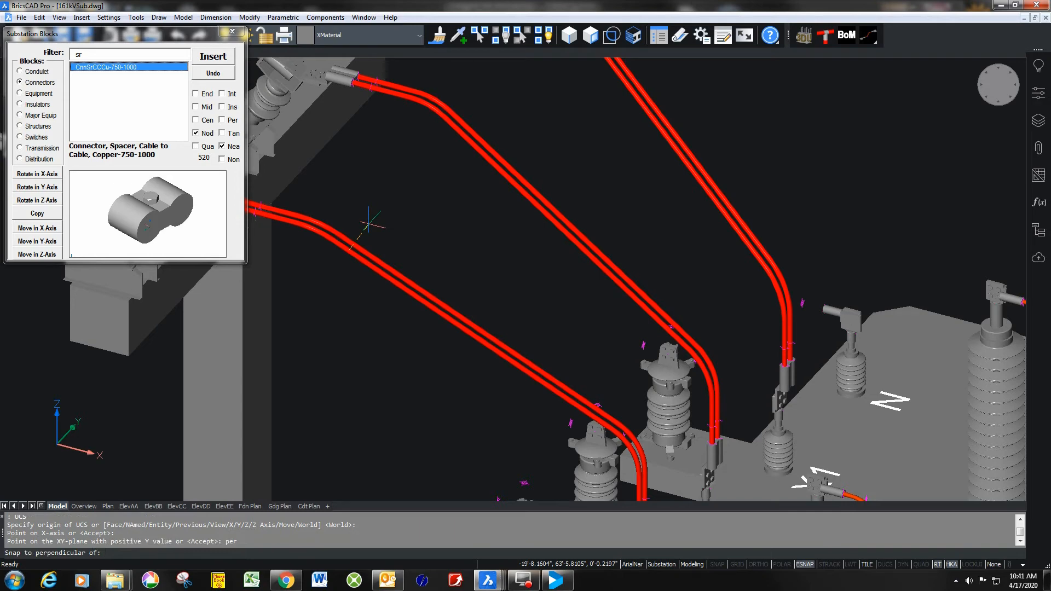
{"action": "left_click", "coordinate": [352, 242]}
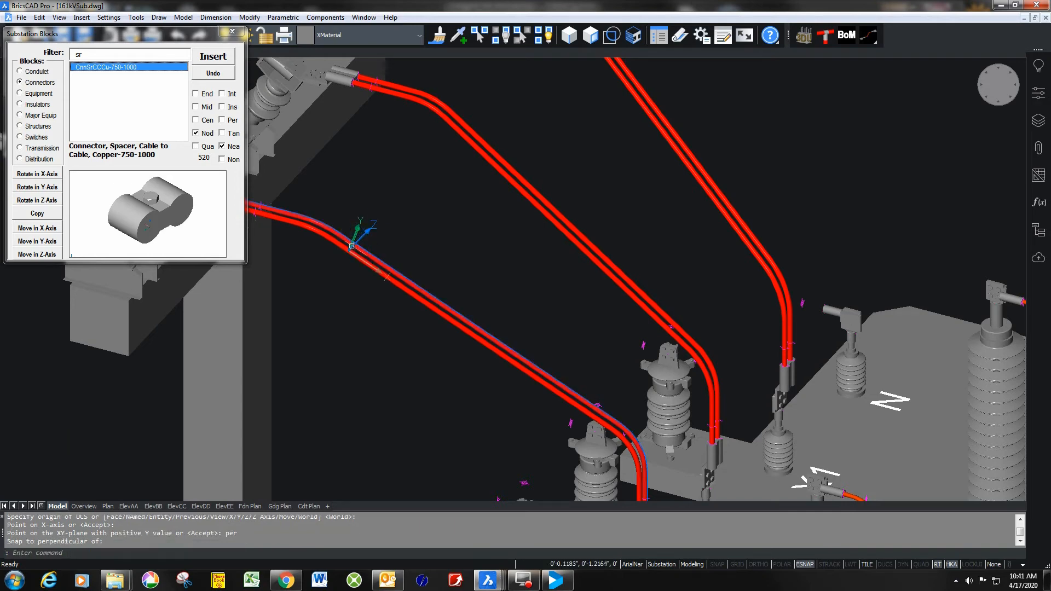
- Turn off the Node snap and insert the CnnSrCCCu-750-1000 spacer across the X3 jumper pair near its upper bend
{"action": "scroll", "coordinate": [355, 254], "scroll_direction": "up", "scroll_amount": 5}
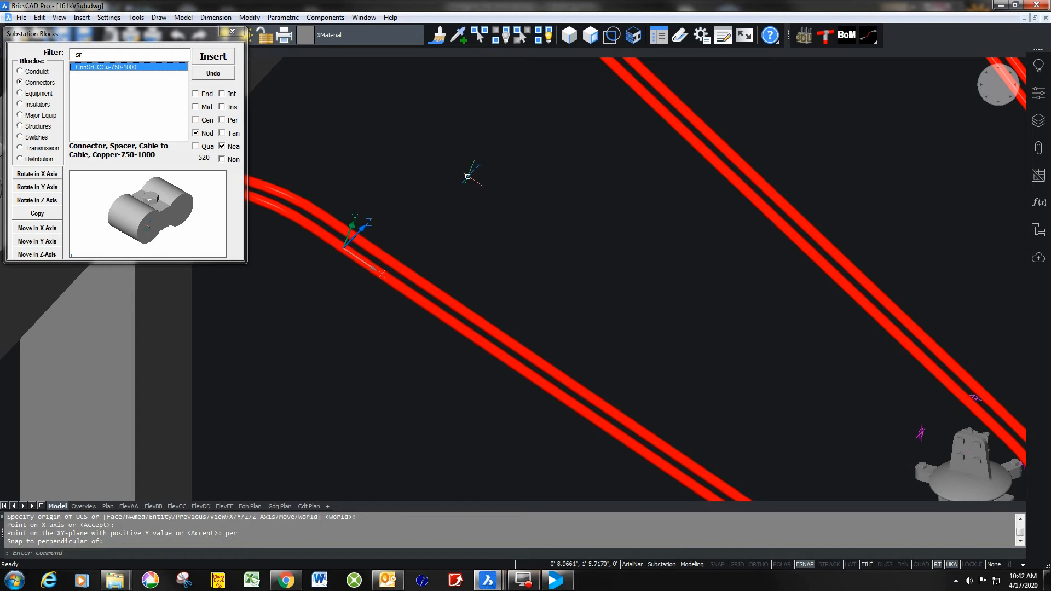
{"action": "left_click", "coordinate": [197, 133]}
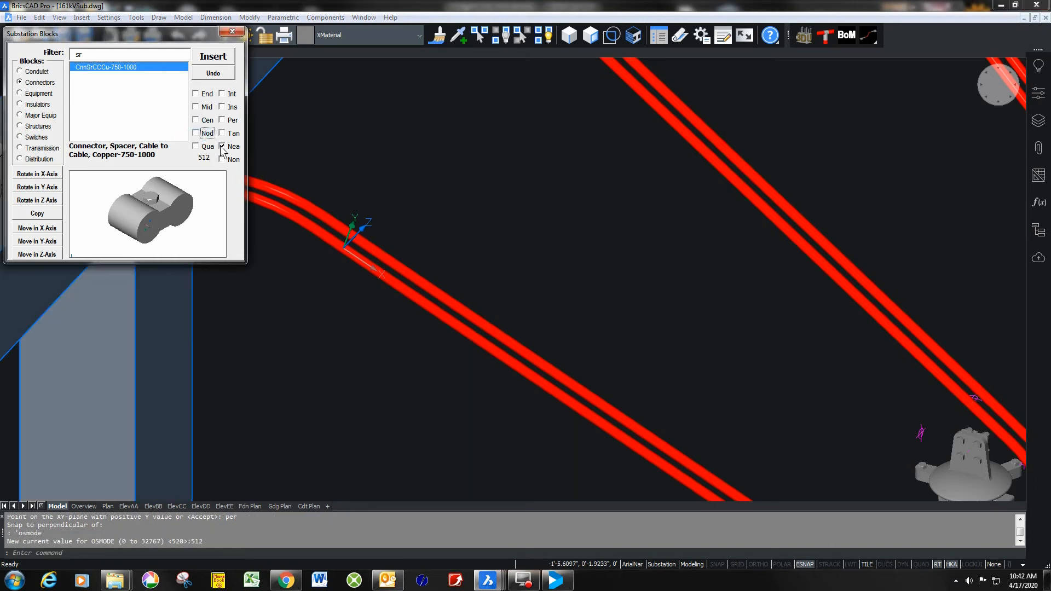
{"action": "left_click", "coordinate": [214, 57]}
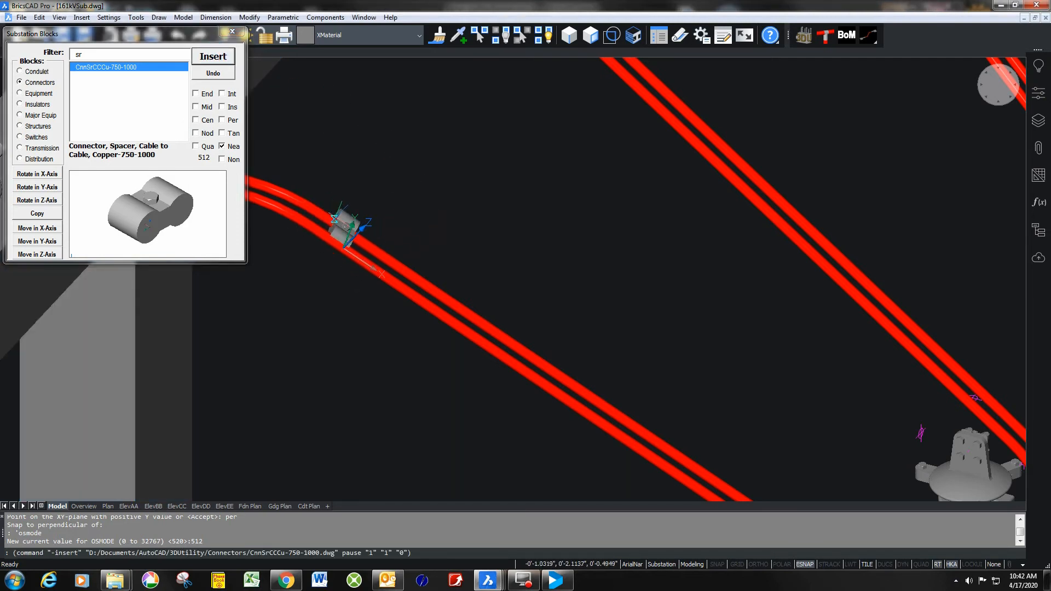
{"action": "left_click", "coordinate": [362, 257]}
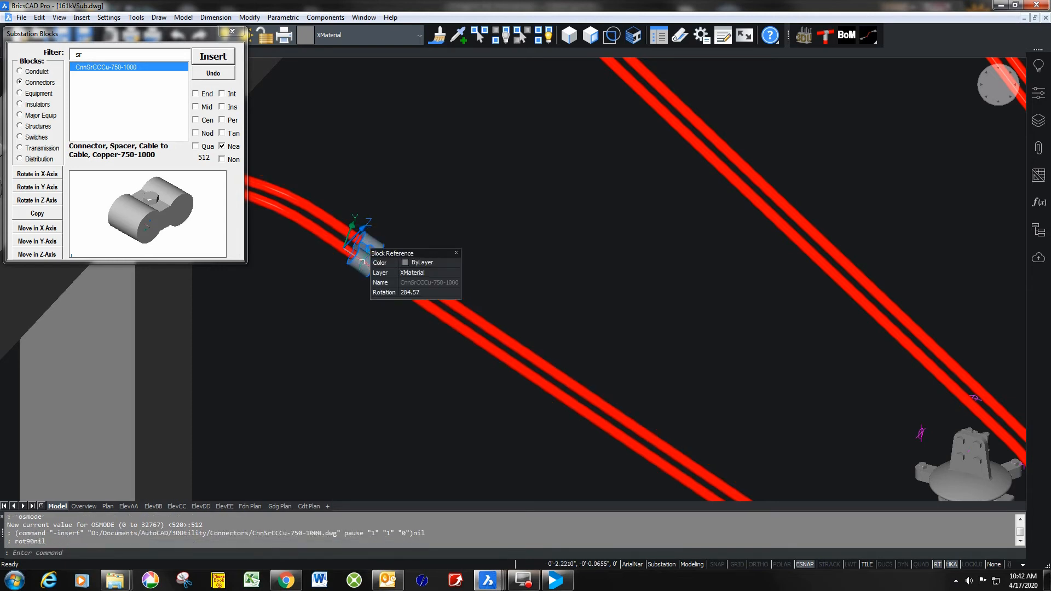
{"action": "scroll", "coordinate": [362, 263], "scroll_direction": "up", "scroll_amount": 5}
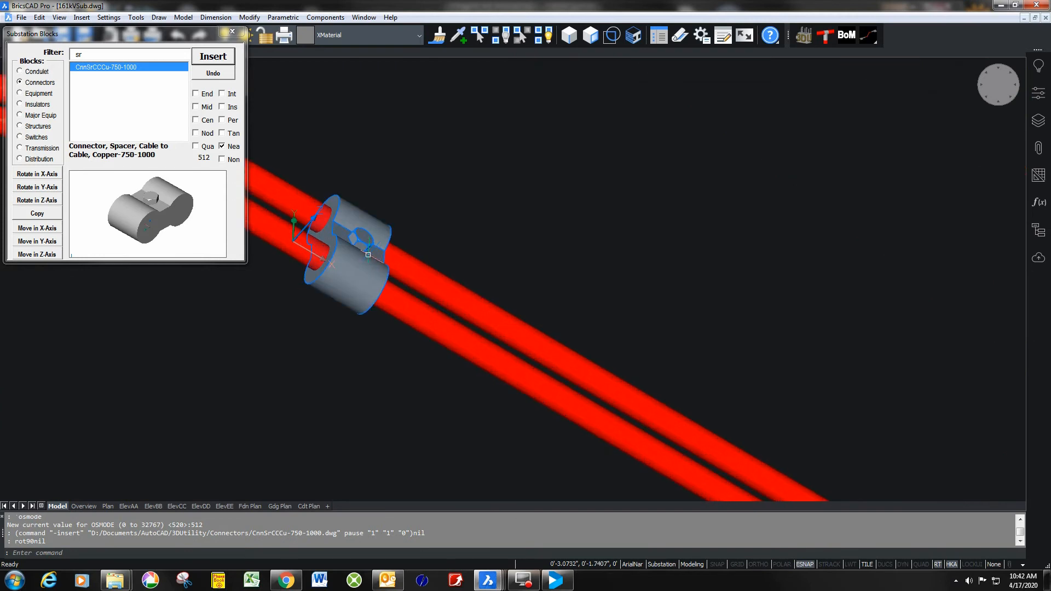
- Copy the spacer along the X3 jumper pair to just above its lower bend
{"action": "scroll", "coordinate": [368, 255], "scroll_direction": "down", "scroll_amount": 4}
{"action": "middle_click_drag", "start_coordinate": [376, 257], "coordinate": [340, 264], "text": "shift"}
{"action": "scroll", "coordinate": [340, 262], "scroll_direction": "down", "scroll_amount": 4}
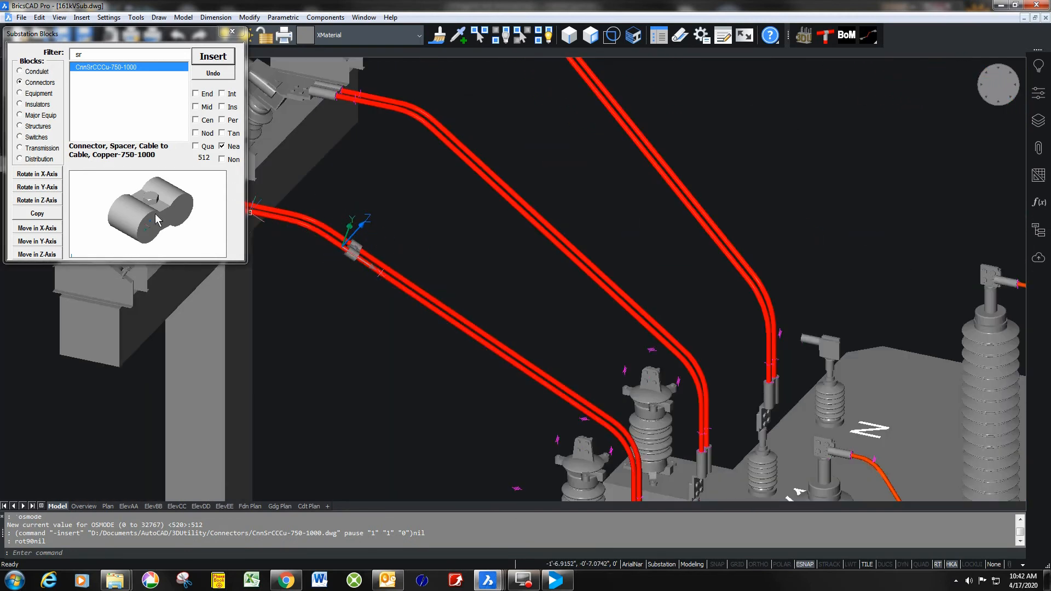
{"action": "left_click", "coordinate": [46, 212]}
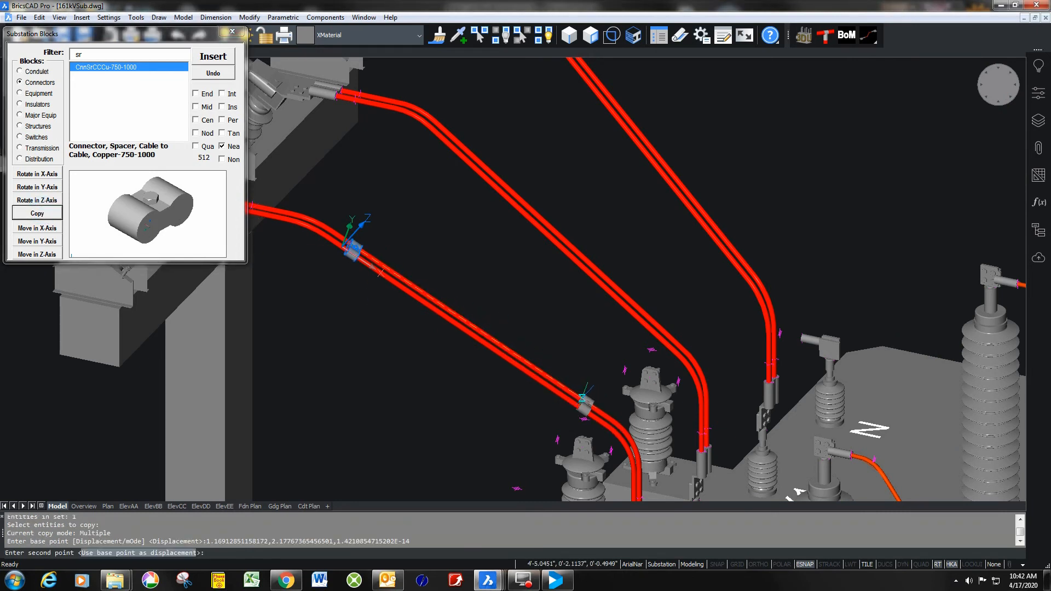
{"action": "left_click", "coordinate": [584, 402]}
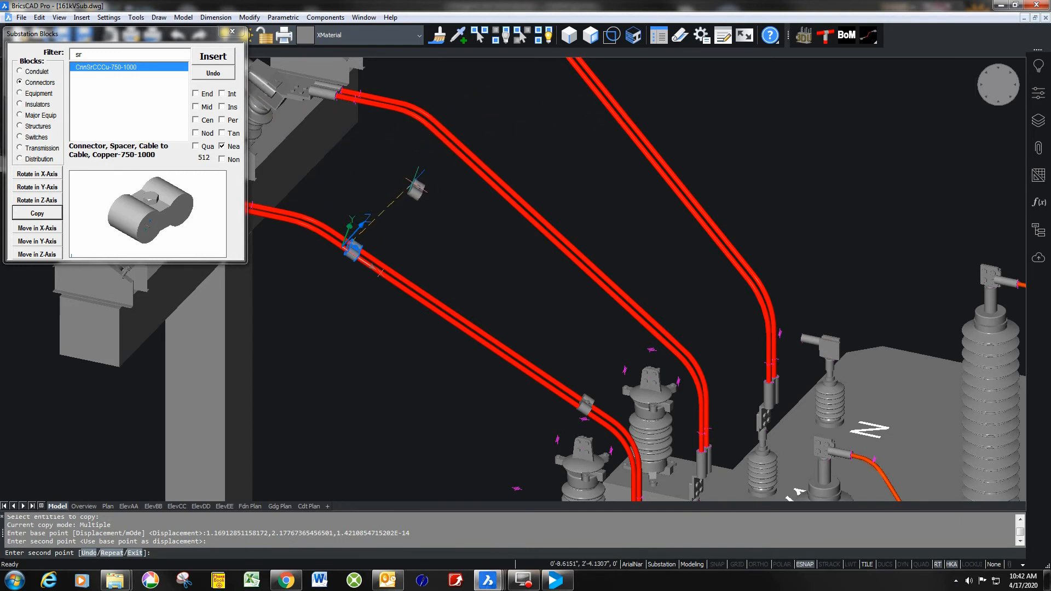
{"action": "key", "text": "Escape"}
- Align the UCS to the X2 jumper pair just past its upper bend, with X along one cable and Y perpendicular to the other
{"action": "type", "text": "u"}
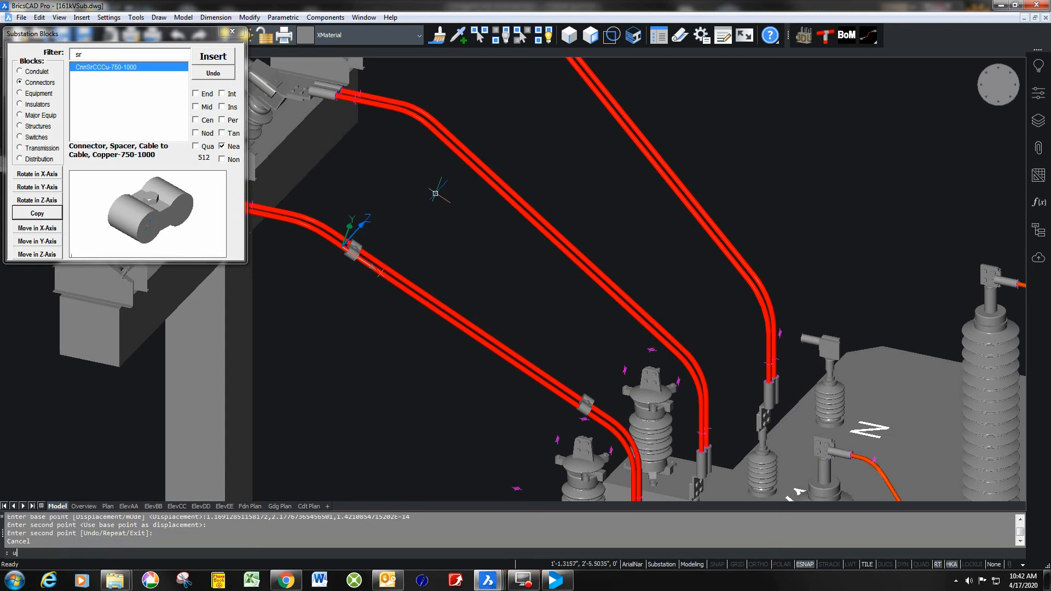
{"action": "type", "text": "cs"}
{"action": "key", "text": "Return"}
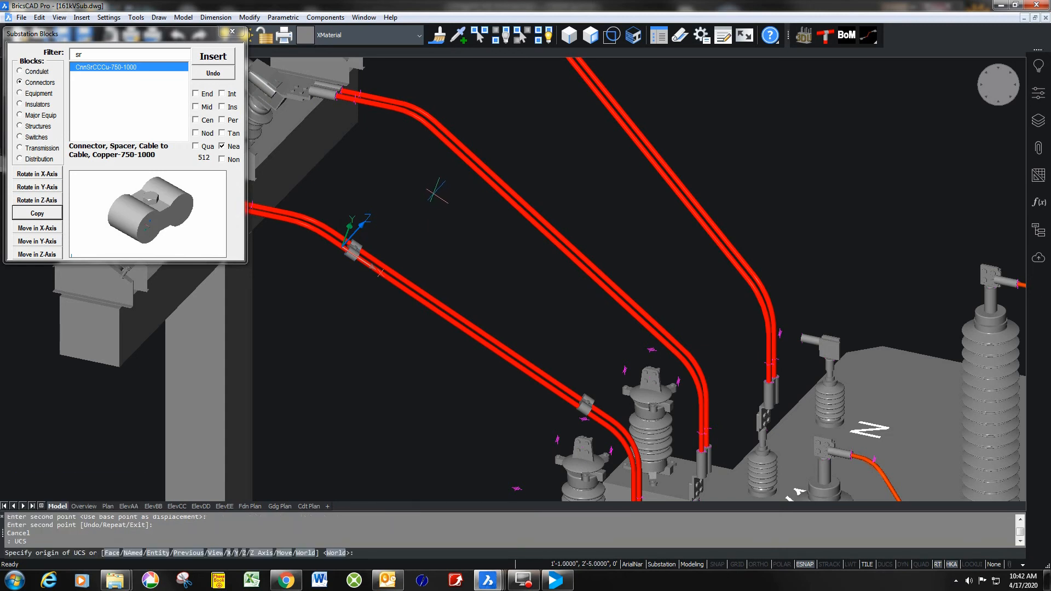
{"action": "left_click", "coordinate": [456, 158]}
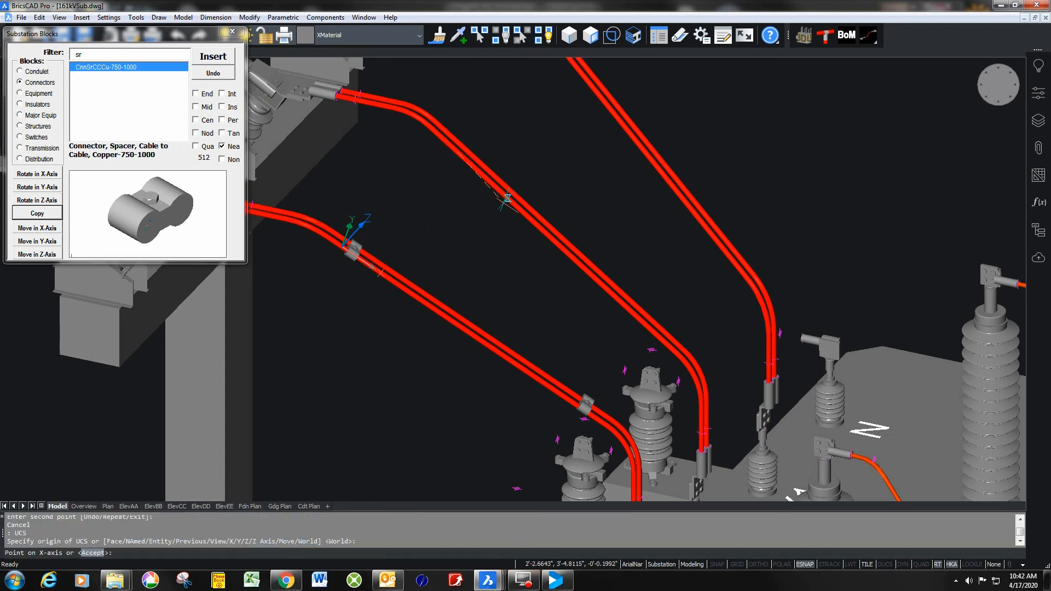
{"action": "left_click", "coordinate": [510, 200]}
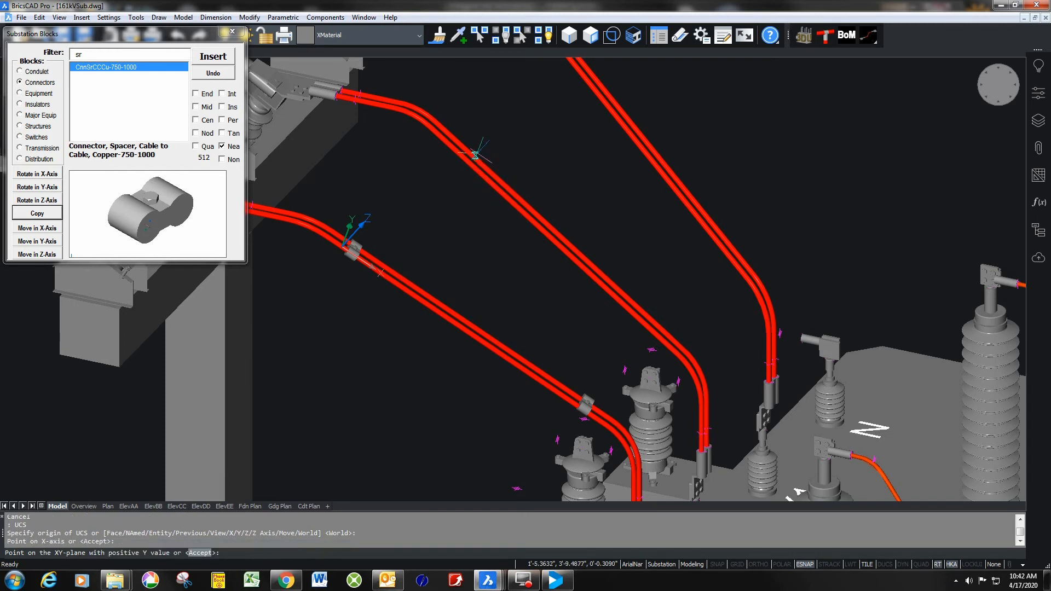
{"action": "type", "text": "per"}
{"action": "key", "text": "Return"}
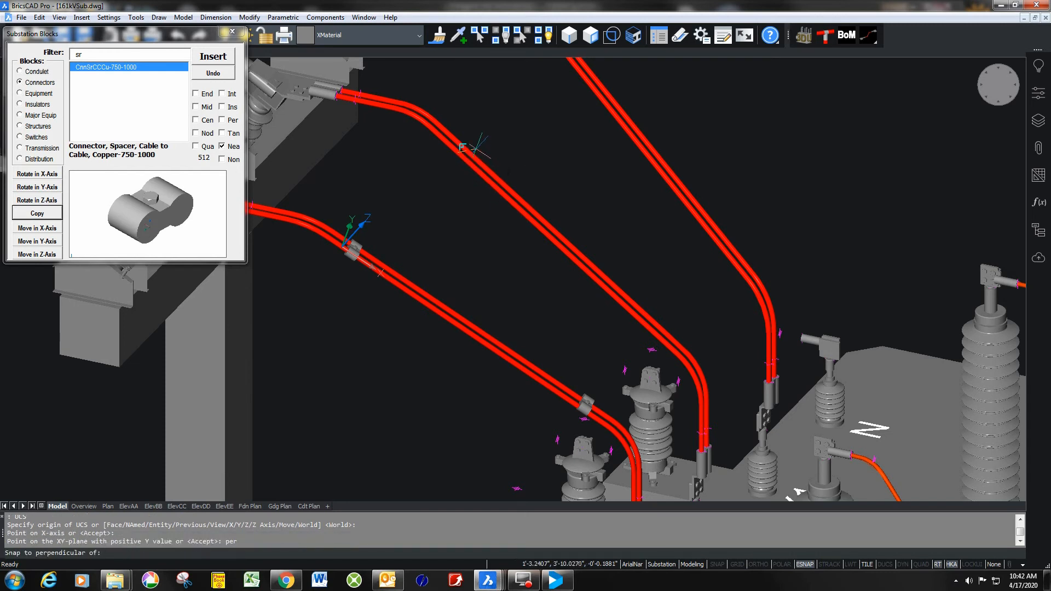
{"action": "left_click", "coordinate": [476, 149]}
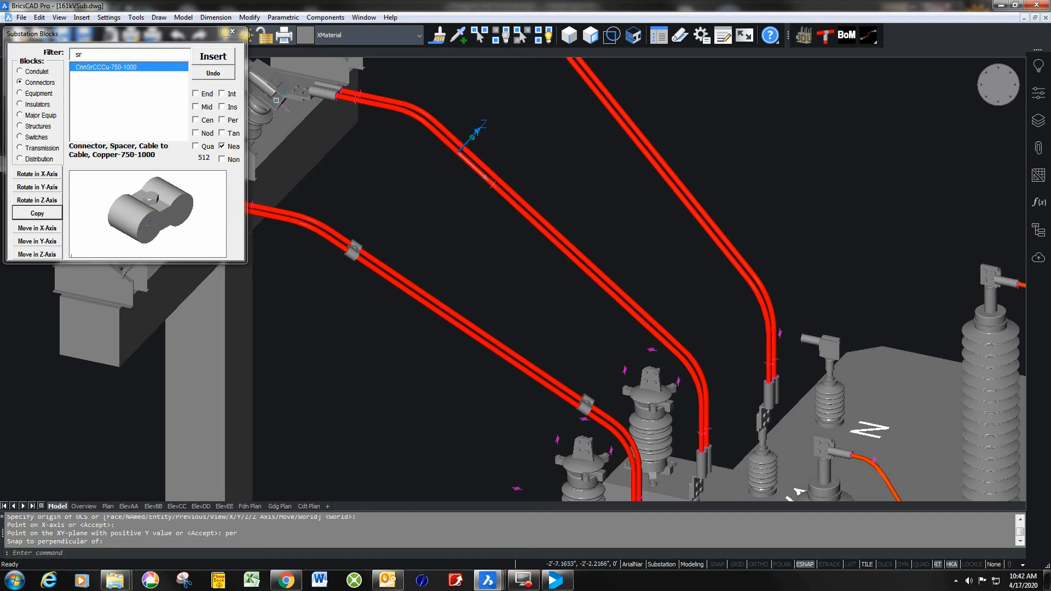
- Insert the CnnSrCCCu-750-1000 spacer near the X2 jumper pair's upper bend and copy it to just above the lower bend
{"action": "left_click", "coordinate": [210, 60]}
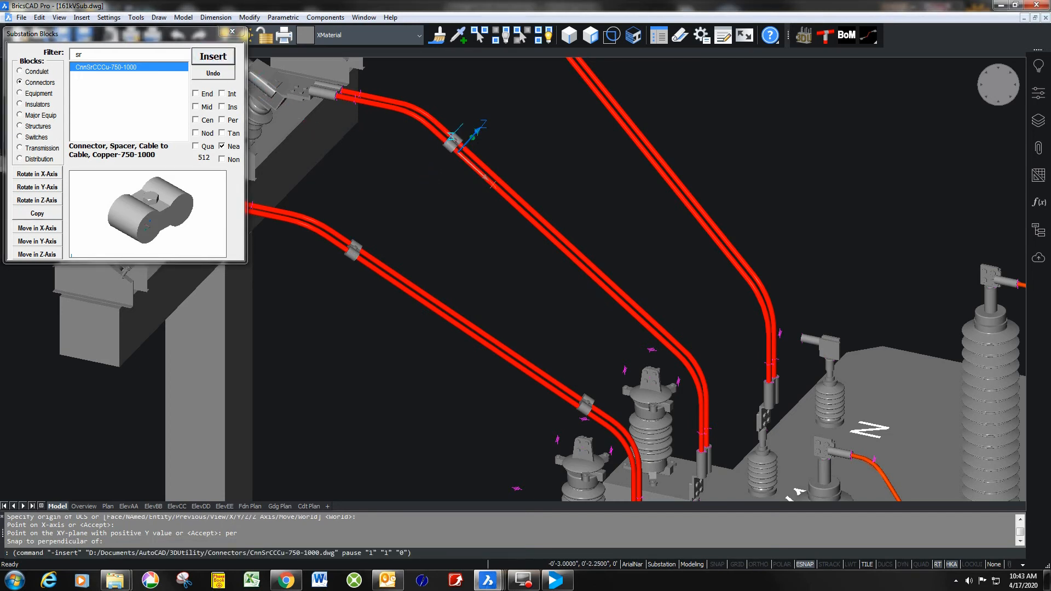
{"action": "left_click", "coordinate": [453, 141]}
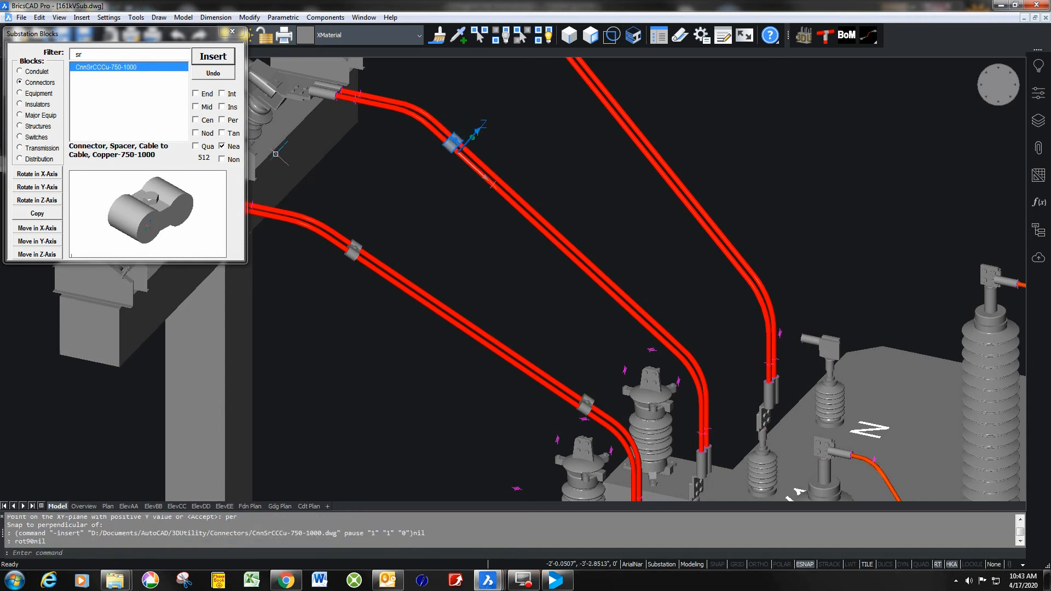
{"action": "left_click", "coordinate": [38, 214]}
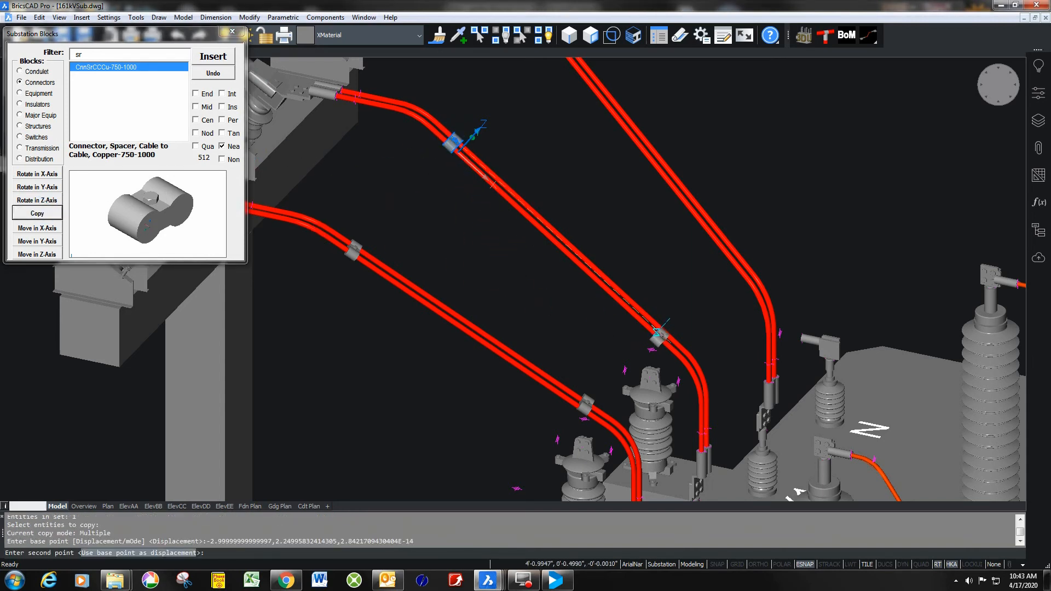
{"action": "left_click", "coordinate": [667, 336]}
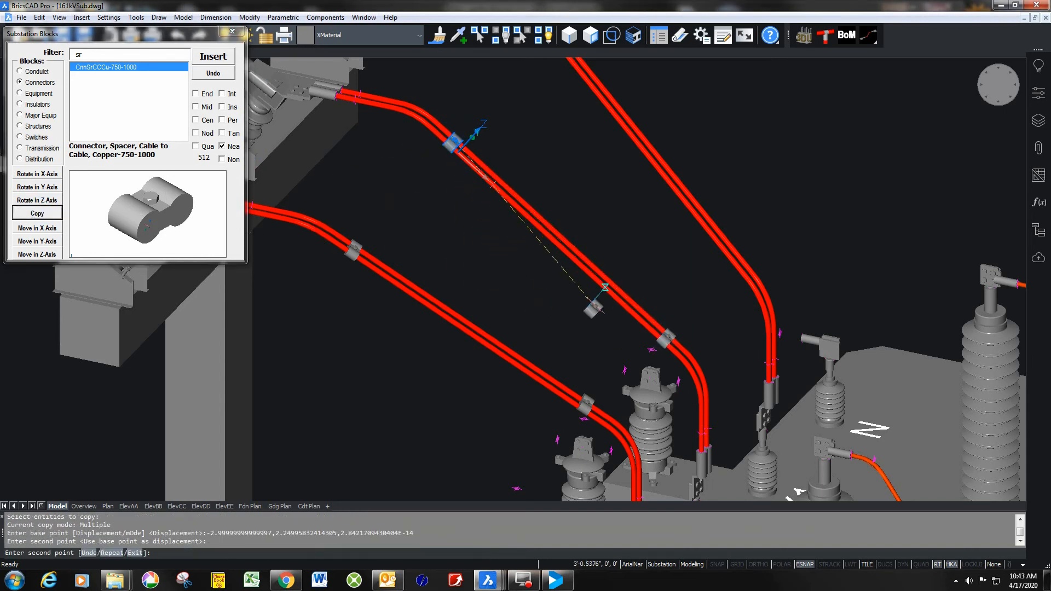
{"action": "key", "text": "Escape"}
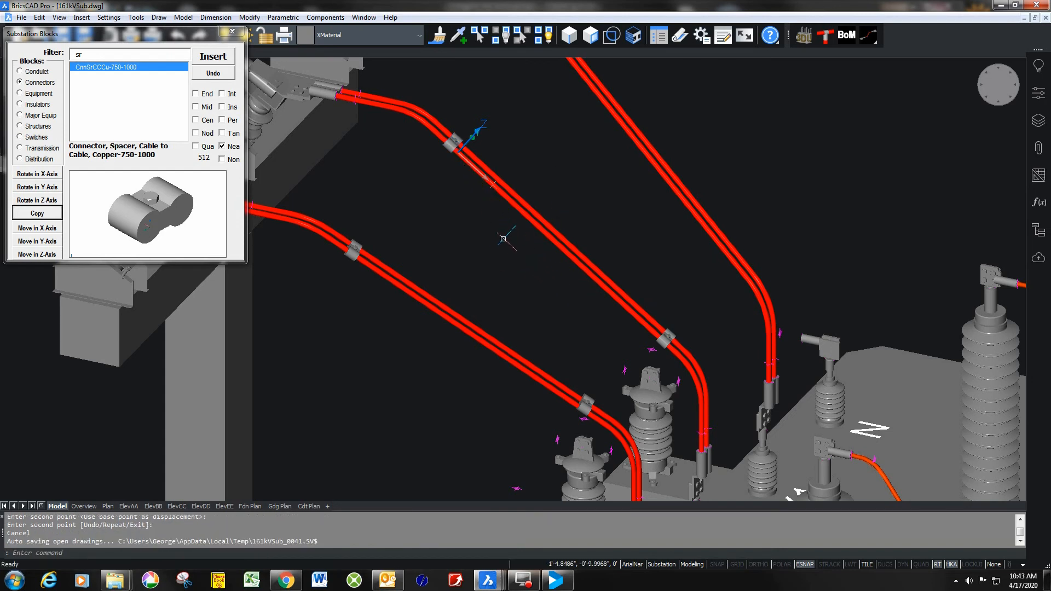
- Align the UCS to the X1 jumper pair just past its upper bend, with X along one cable and Y perpendicular to the other
{"action": "middle_click_drag", "start_coordinate": [503, 237], "coordinate": [411, 349]}
{"action": "scroll", "coordinate": [446, 189], "scroll_direction": "up", "scroll_amount": 2}
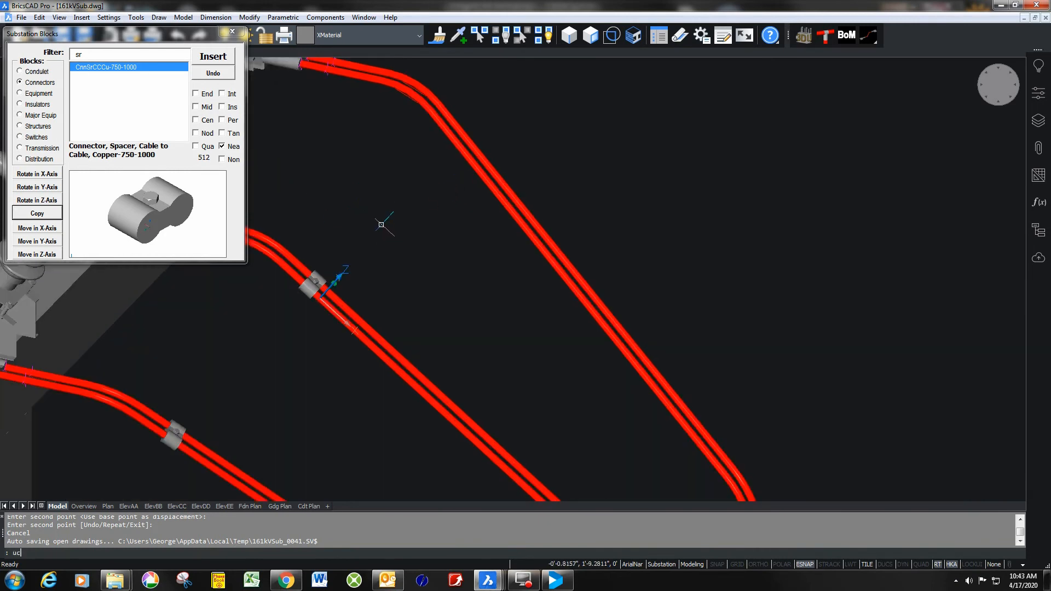
{"action": "type", "text": "s"}
{"action": "key", "text": "Return"}
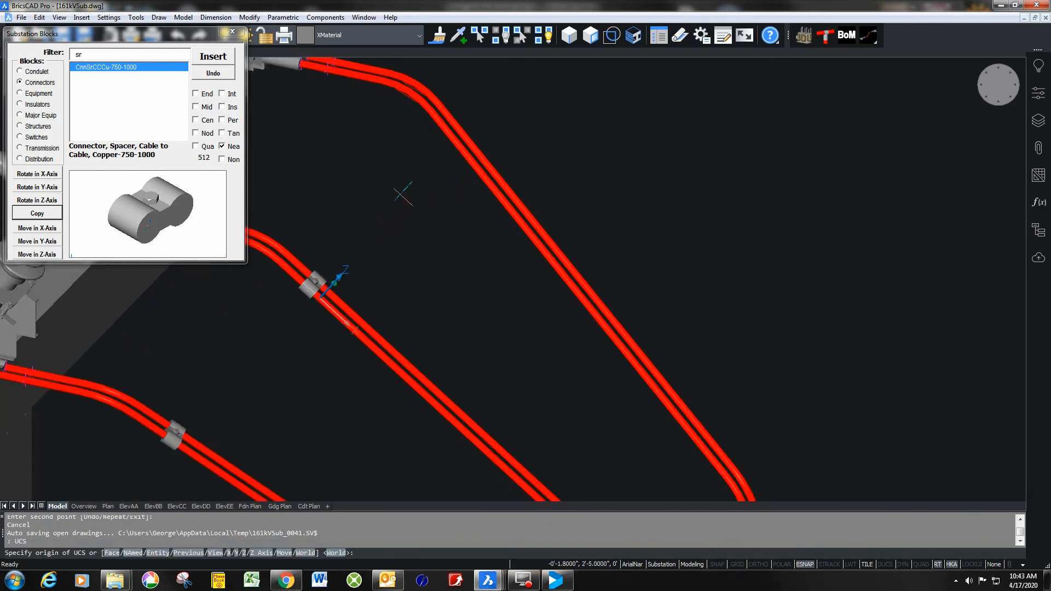
{"action": "left_click", "coordinate": [450, 140]}
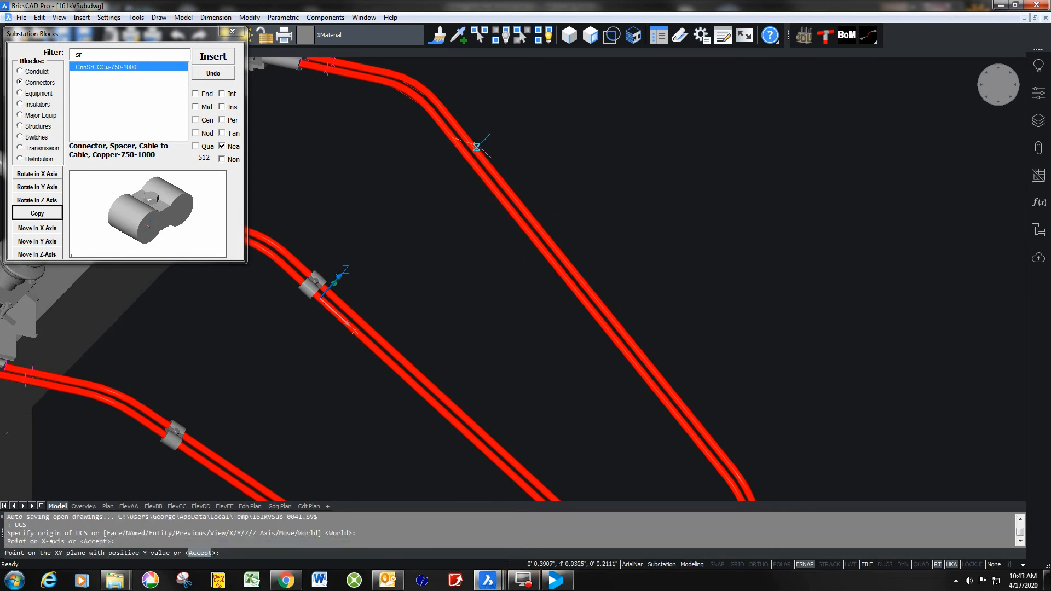
{"action": "type", "text": "per"}
{"action": "key", "text": "Return"}
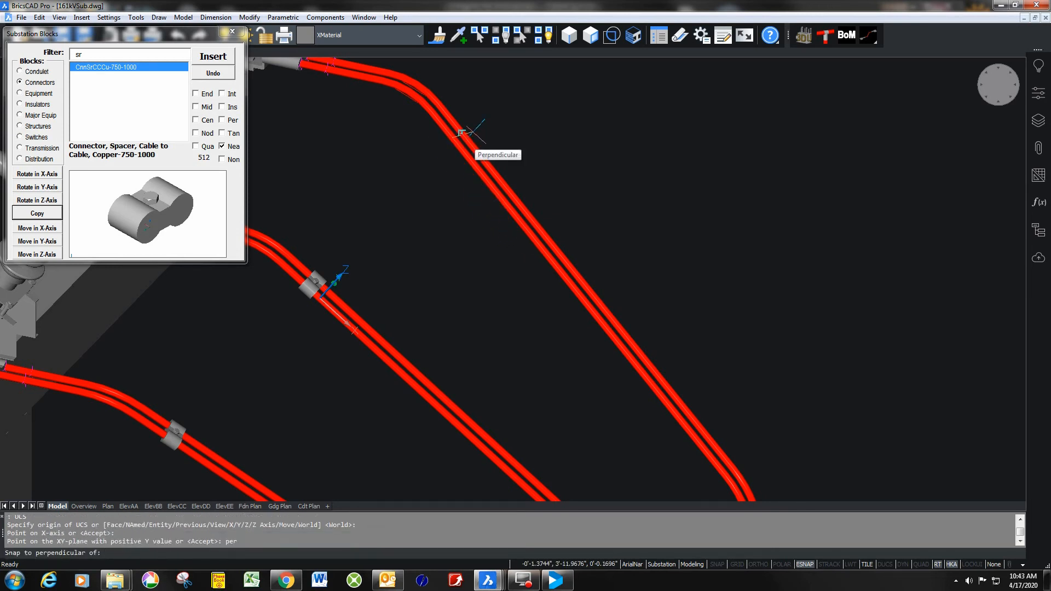
{"action": "left_click", "coordinate": [461, 132]}
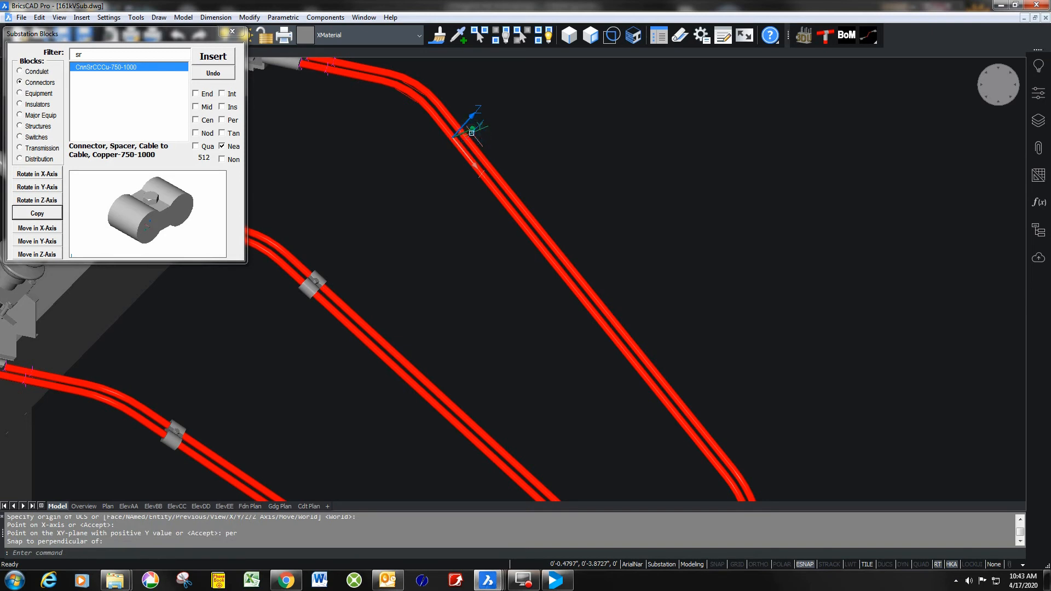
- Insert the CnnSrCCCu-750-1000 spacer near the X1 jumper pair's upper bend and copy it to just above the lower bend
{"action": "left_click", "coordinate": [215, 61]}
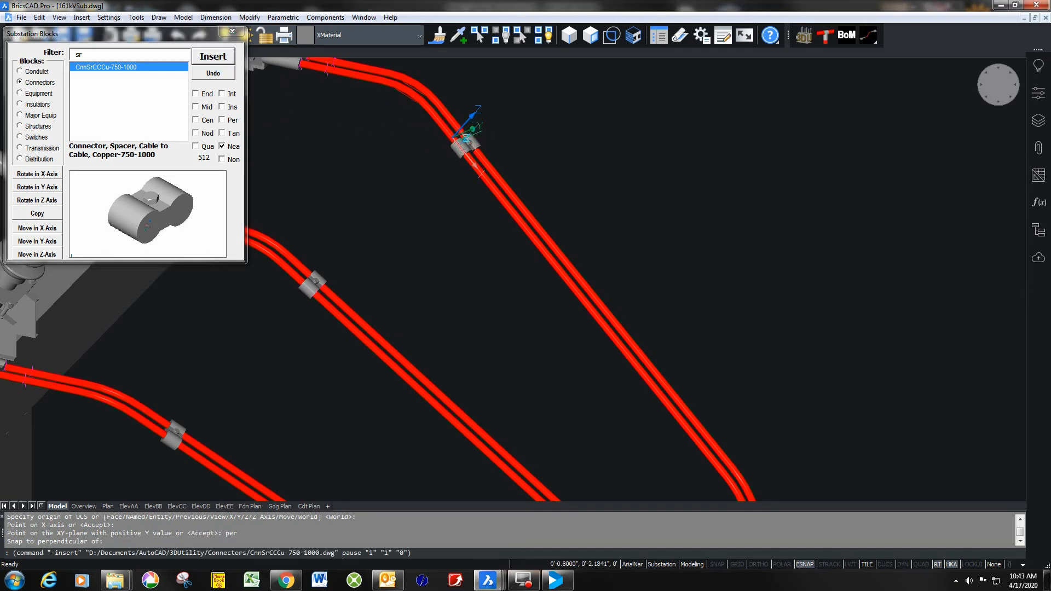
{"action": "left_click", "coordinate": [464, 136]}
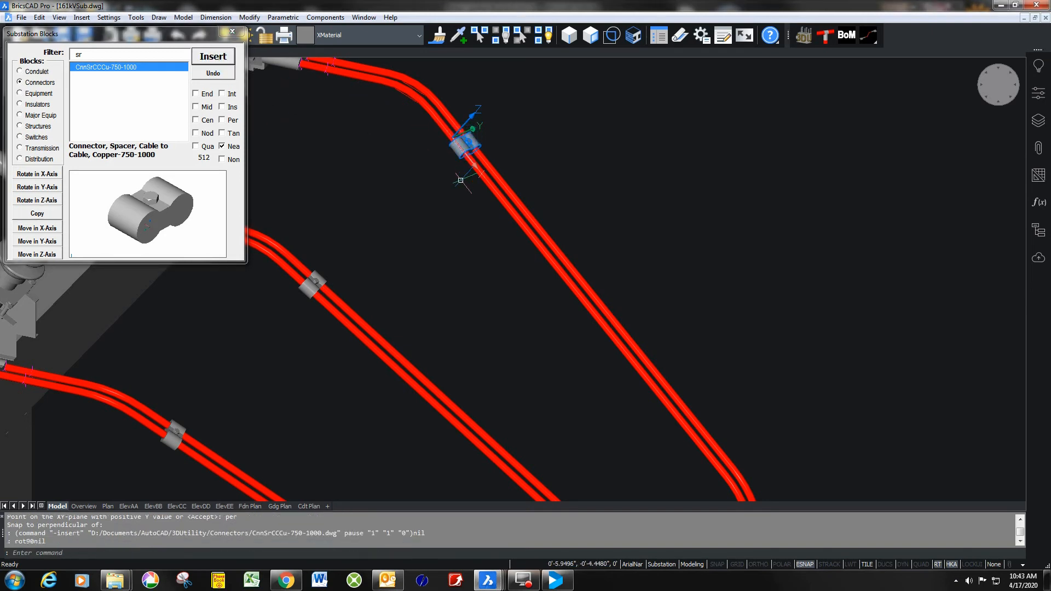
{"action": "left_click", "coordinate": [55, 214]}
{"action": "scroll", "coordinate": [364, 164], "scroll_direction": "down", "scroll_amount": 3}
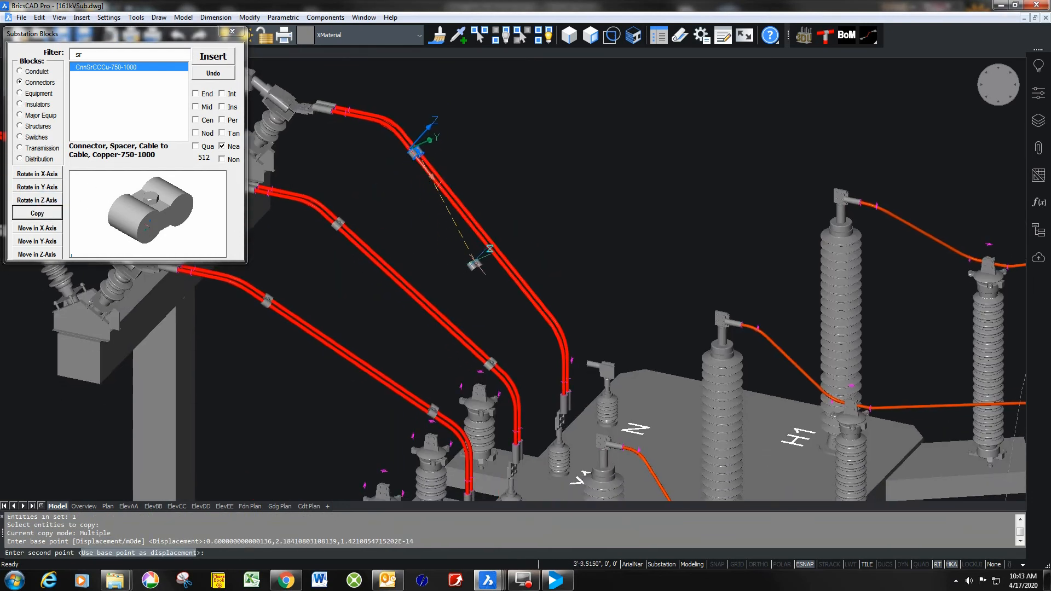
{"action": "left_click", "coordinate": [546, 310]}
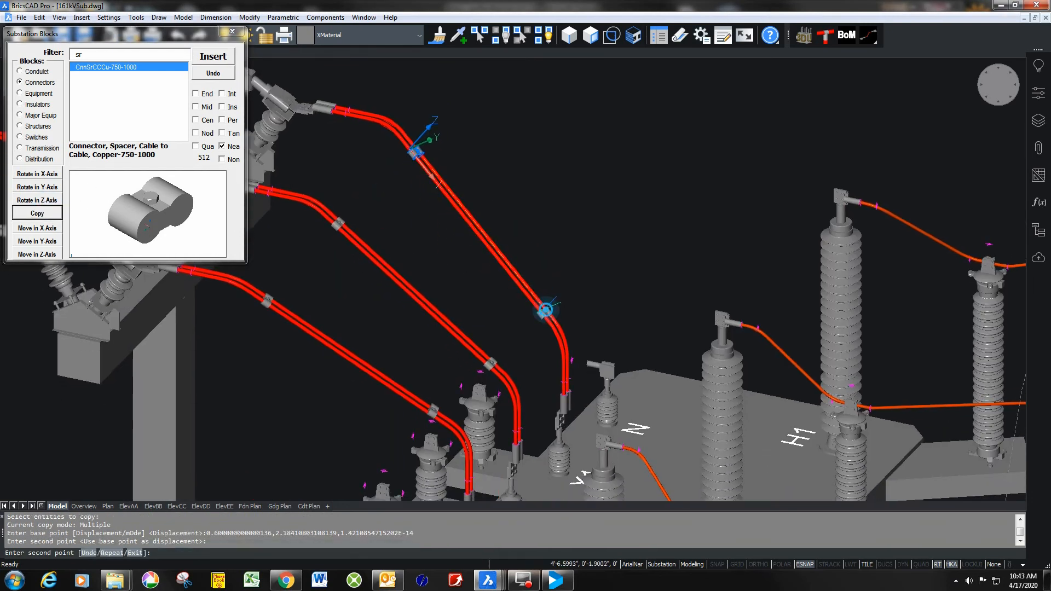
{"action": "key", "text": "Escape"}
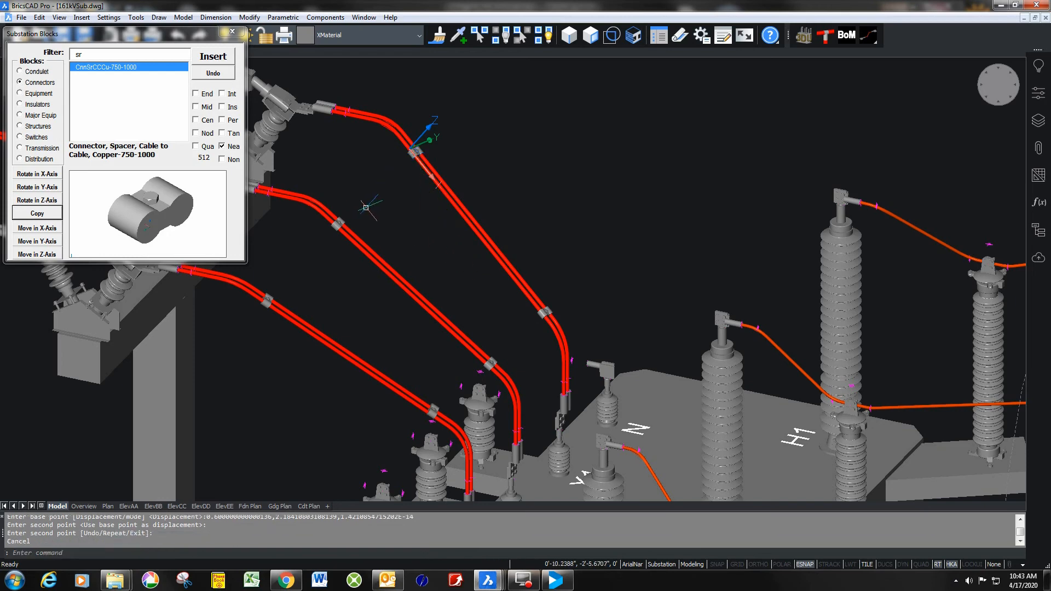
- Reset the UCS to World
{"action": "scroll", "coordinate": [391, 218], "scroll_direction": "down", "scroll_amount": 2}
{"action": "middle_click_drag", "start_coordinate": [458, 237], "coordinate": [832, 341]}
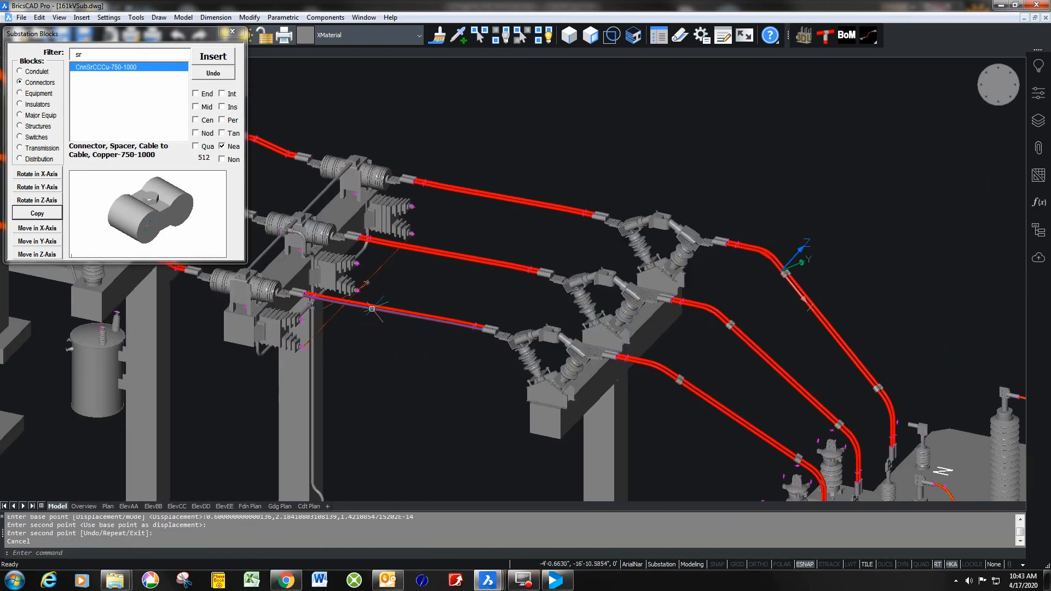
{"action": "middle_click_drag", "start_coordinate": [452, 310], "coordinate": [538, 311], "text": "shift"}
{"action": "middle_click_drag", "start_coordinate": [598, 263], "coordinate": [483, 256]}
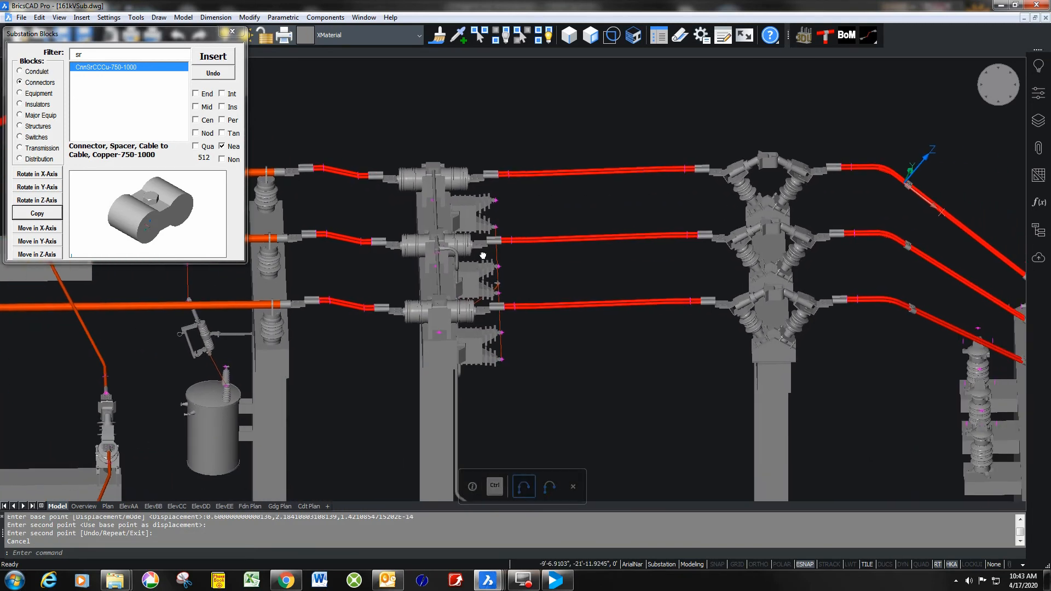
{"action": "scroll", "coordinate": [493, 246], "scroll_direction": "down", "scroll_amount": 1}
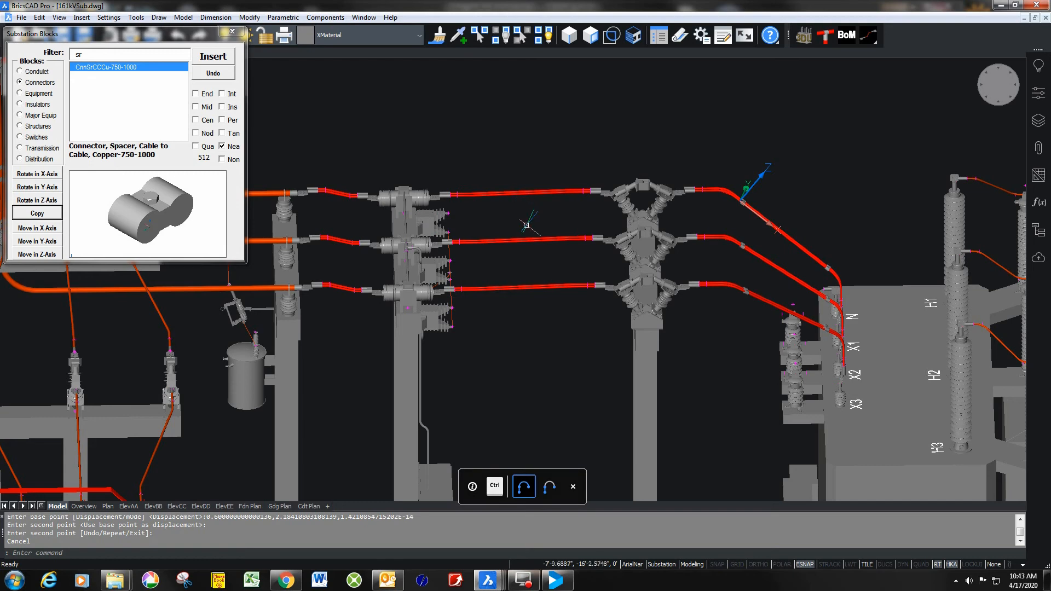
{"action": "scroll", "coordinate": [532, 213], "scroll_direction": "up", "scroll_amount": 3}
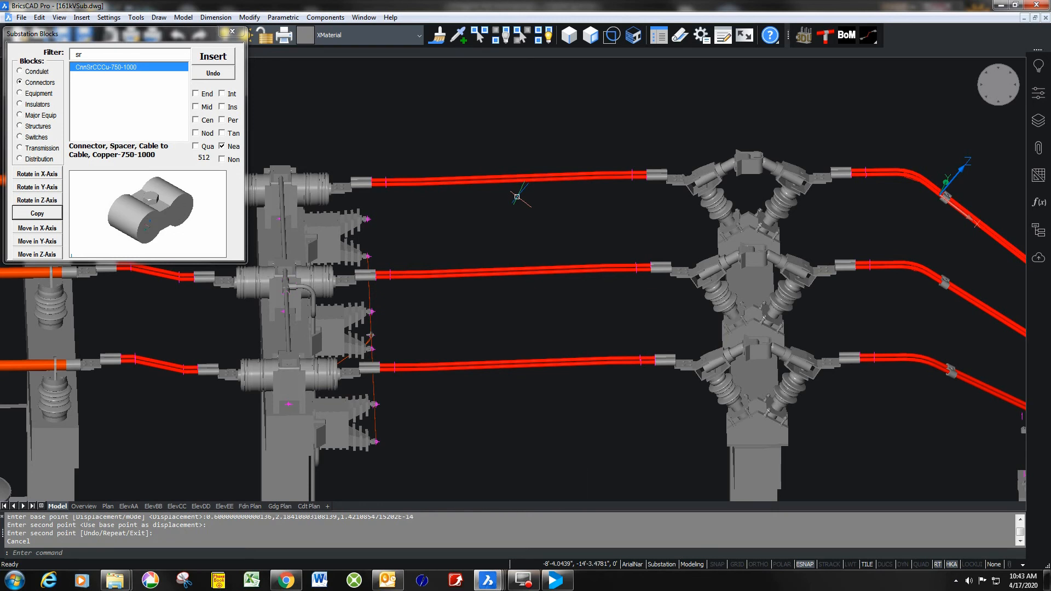
{"action": "type", "text": "UCS"}
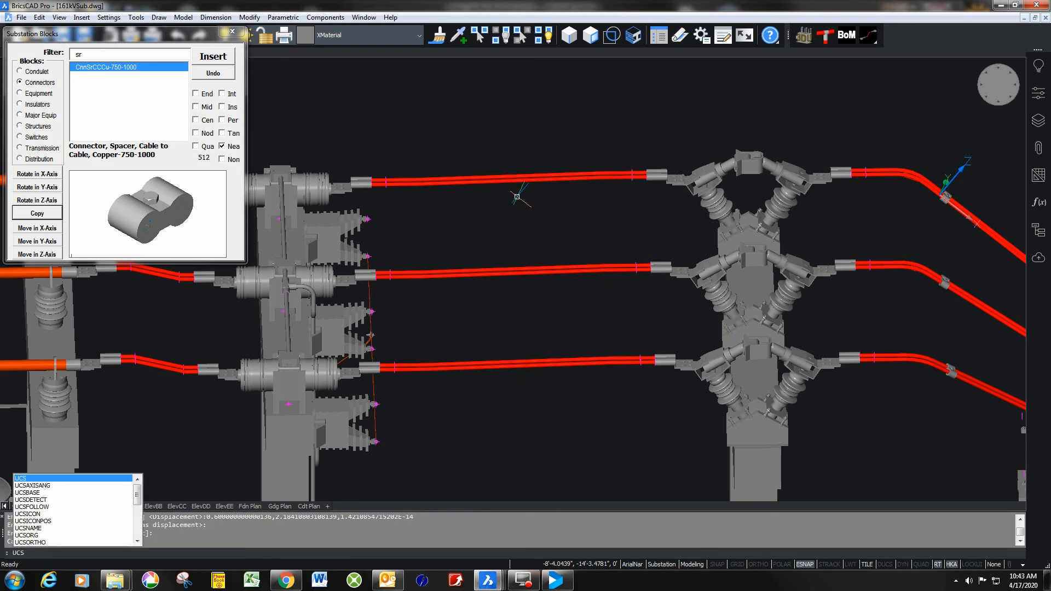
{"action": "key", "text": "Return"}
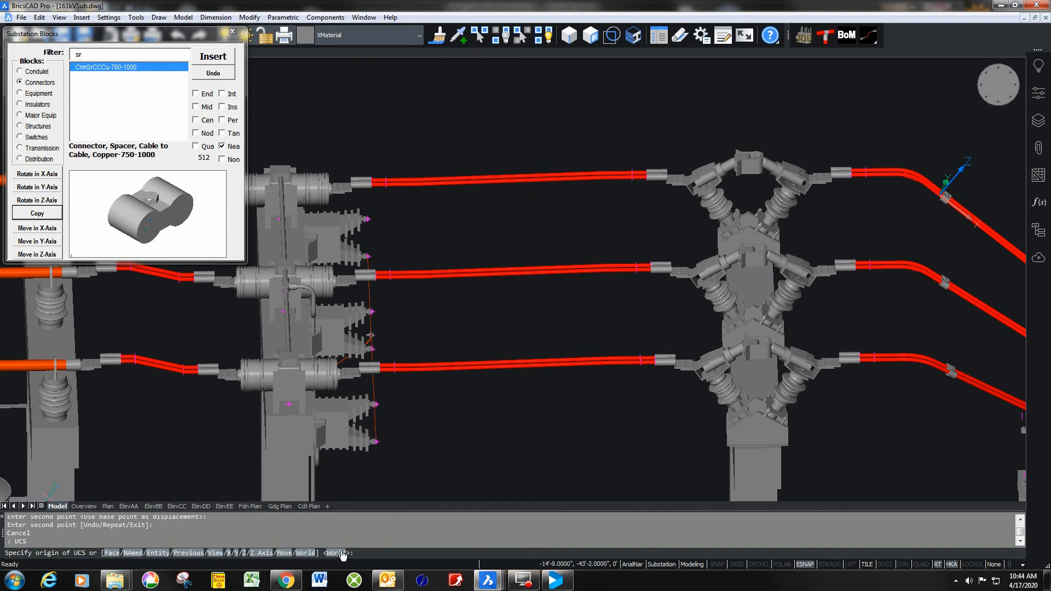
{"action": "key", "text": "Return"}
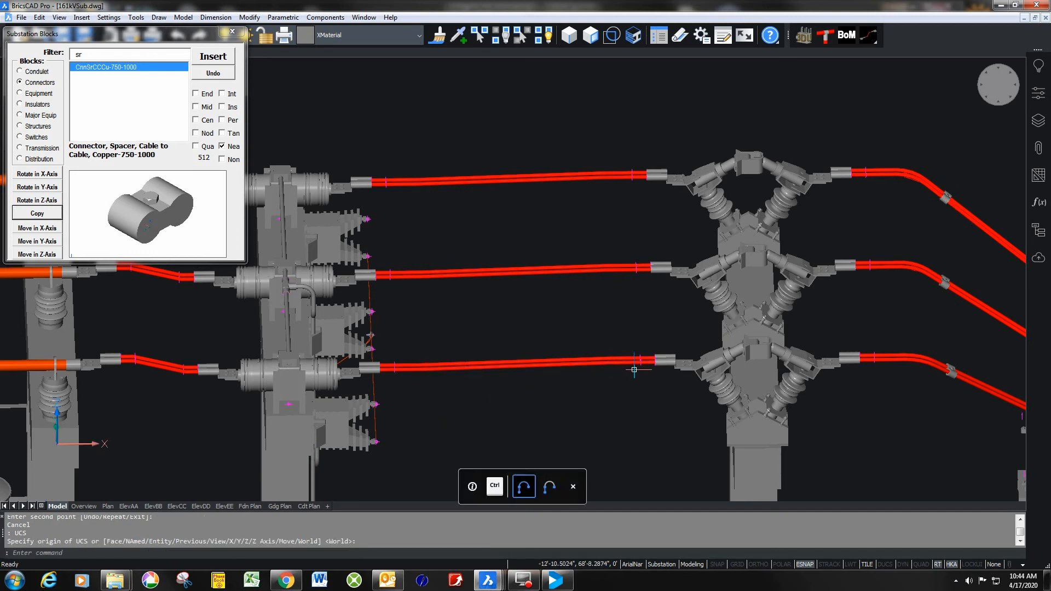
- Insert the CnnSrCCCu-750-1000 spacer at the midpoint of the uppermost straight jumper pair between the two switch columns, using only the midpoint snap
{"action": "mouse_move", "coordinate": [611, 361]}
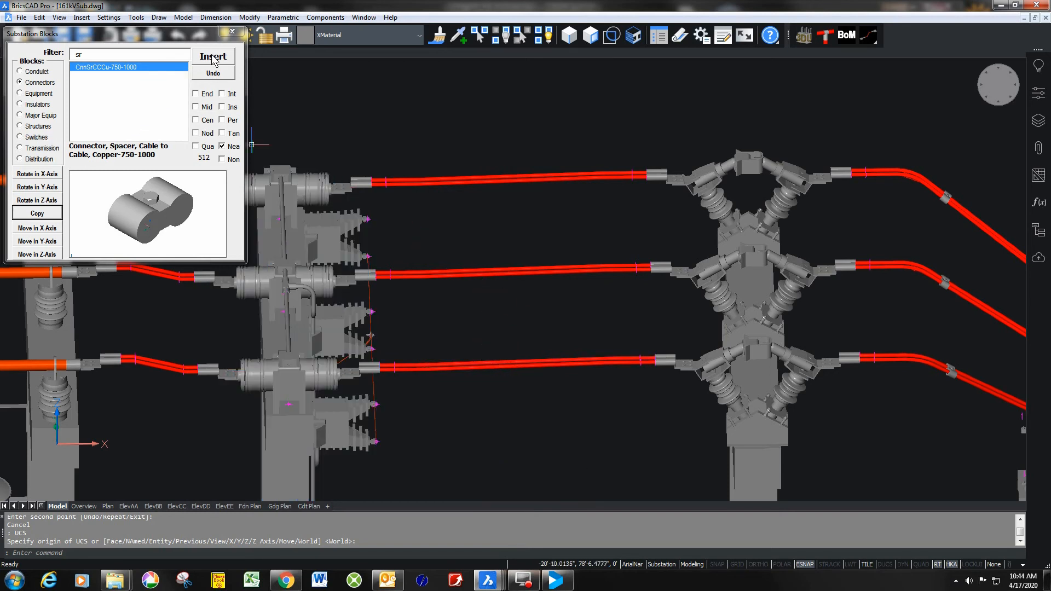
{"action": "left_click", "coordinate": [223, 147]}
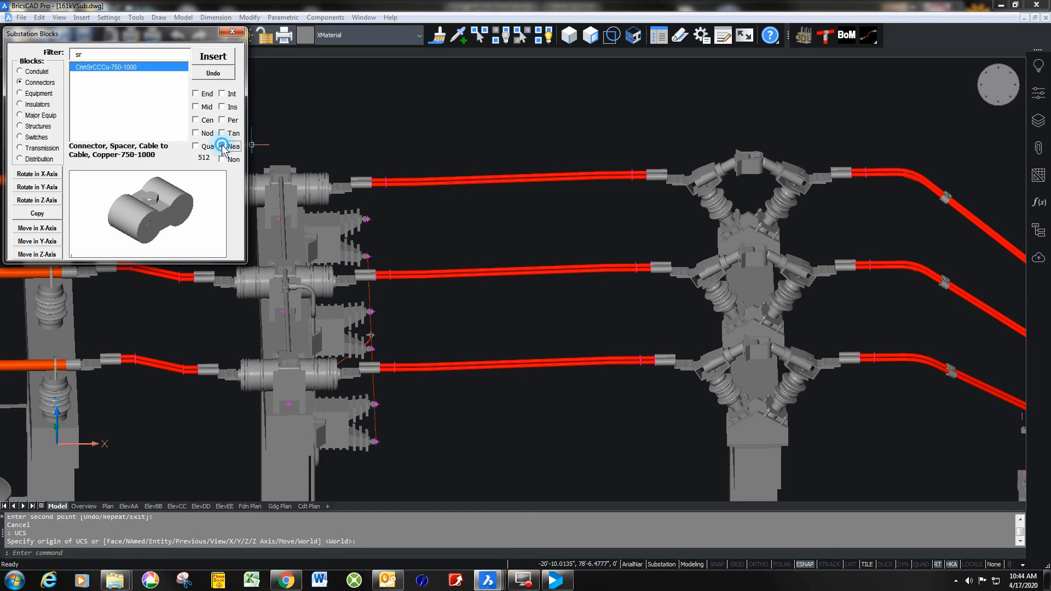
{"action": "left_click", "coordinate": [195, 106]}
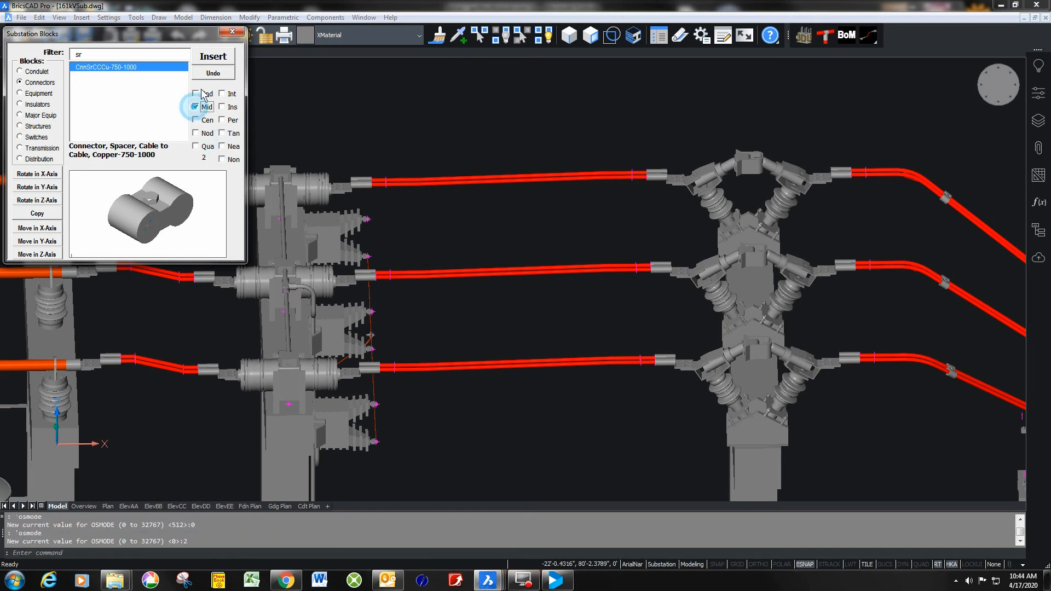
{"action": "left_click", "coordinate": [213, 57]}
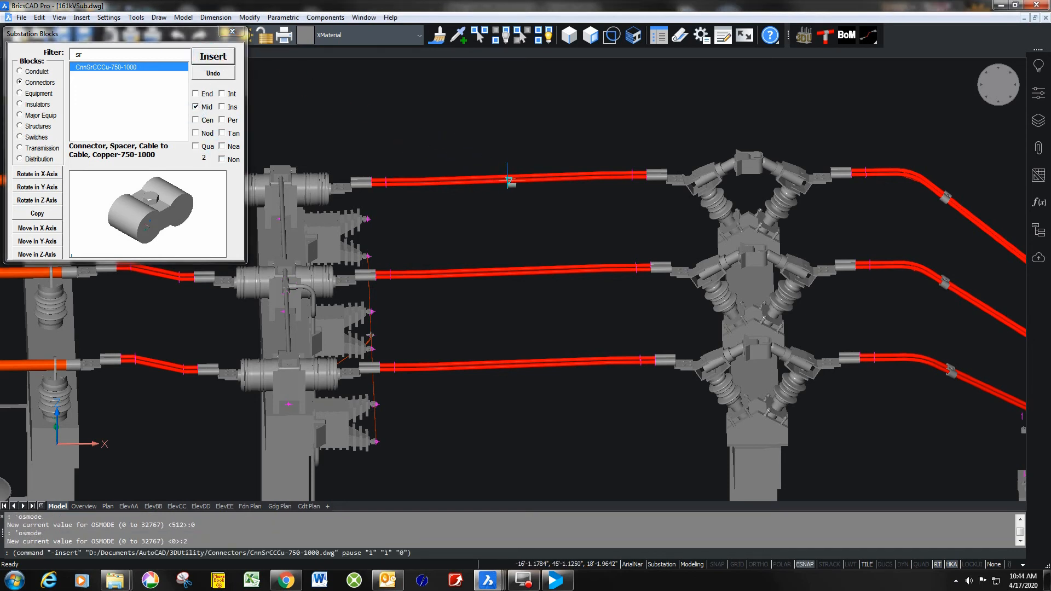
{"action": "scroll", "coordinate": [508, 177], "scroll_direction": "up", "scroll_amount": 2}
{"action": "scroll", "coordinate": [507, 175], "scroll_direction": "up", "scroll_amount": 2}
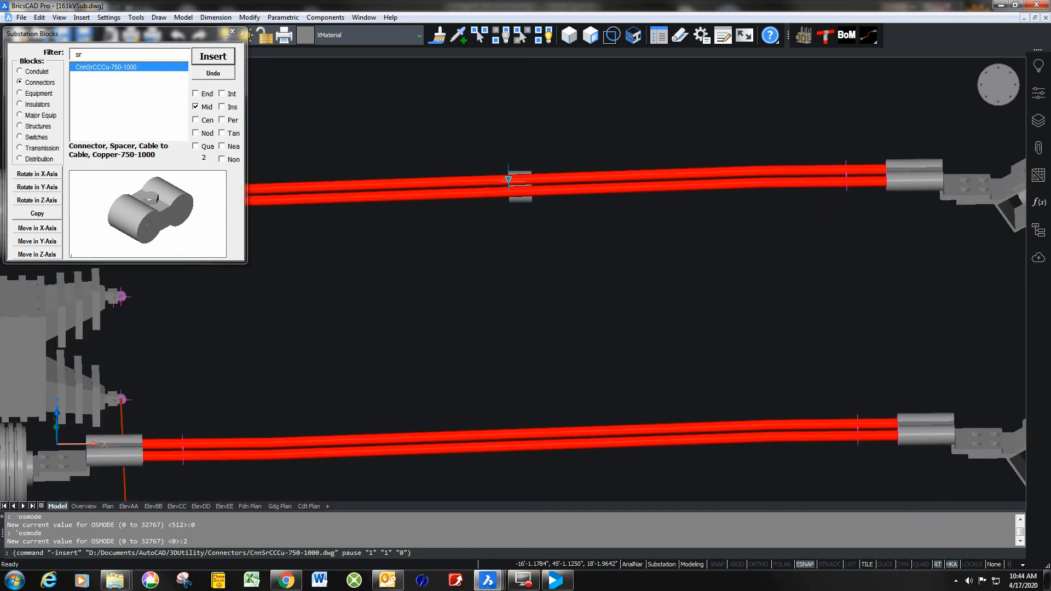
{"action": "left_click", "coordinate": [508, 179]}
{"action": "scroll", "coordinate": [517, 218], "scroll_direction": "down", "scroll_amount": 3}
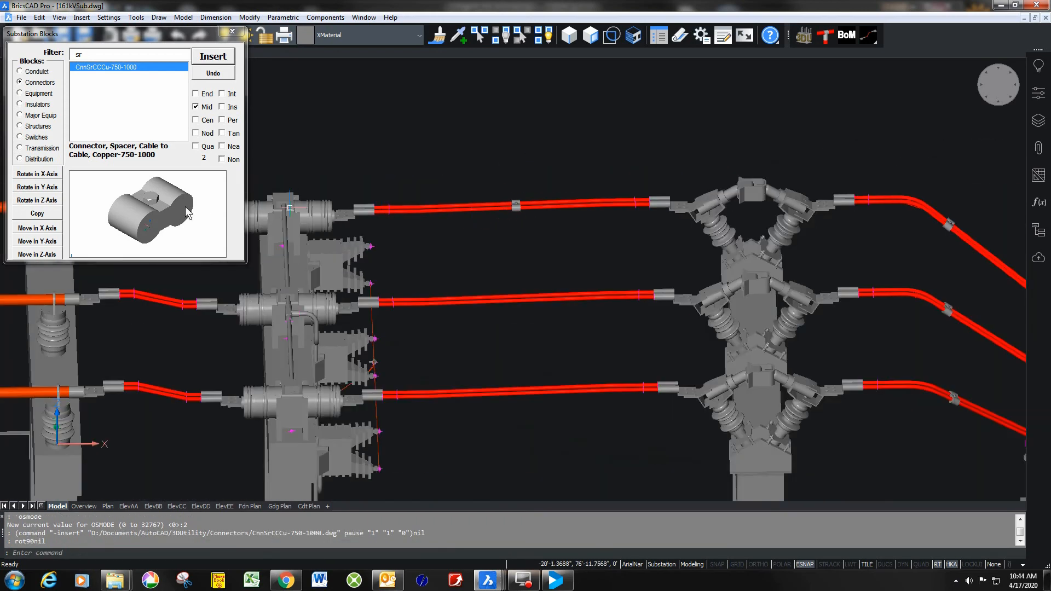
- Copy the new spacer to the midpoints of the middle and lowest straight jumper pairs between the switch columns
{"action": "left_click", "coordinate": [49, 217]}
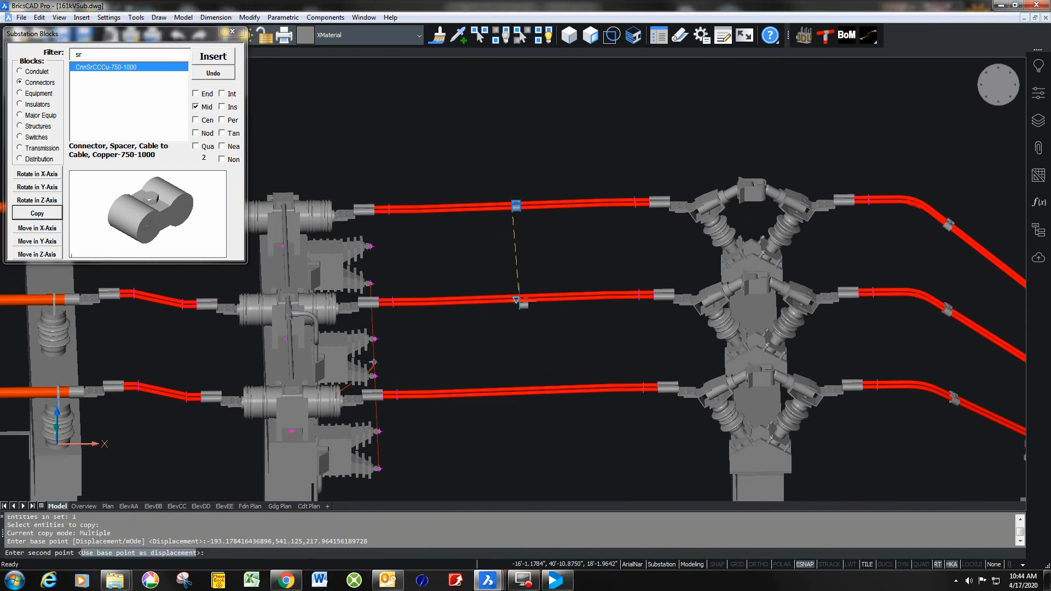
{"action": "scroll", "coordinate": [517, 299], "scroll_direction": "up", "scroll_amount": 3}
{"action": "left_click", "coordinate": [512, 301]}
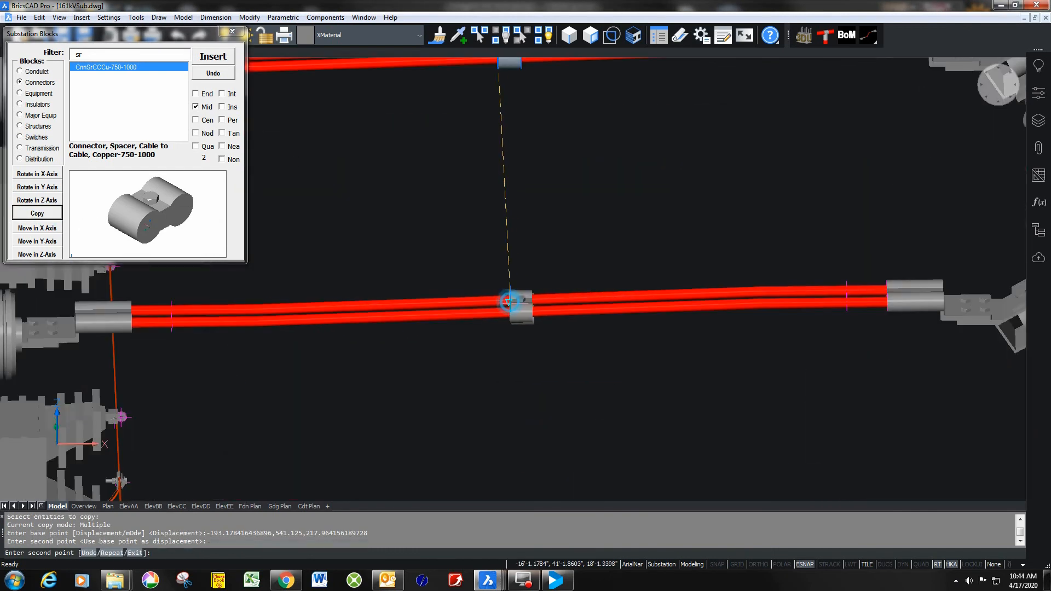
{"action": "middle_click_drag", "start_coordinate": [513, 350], "coordinate": [512, 236]}
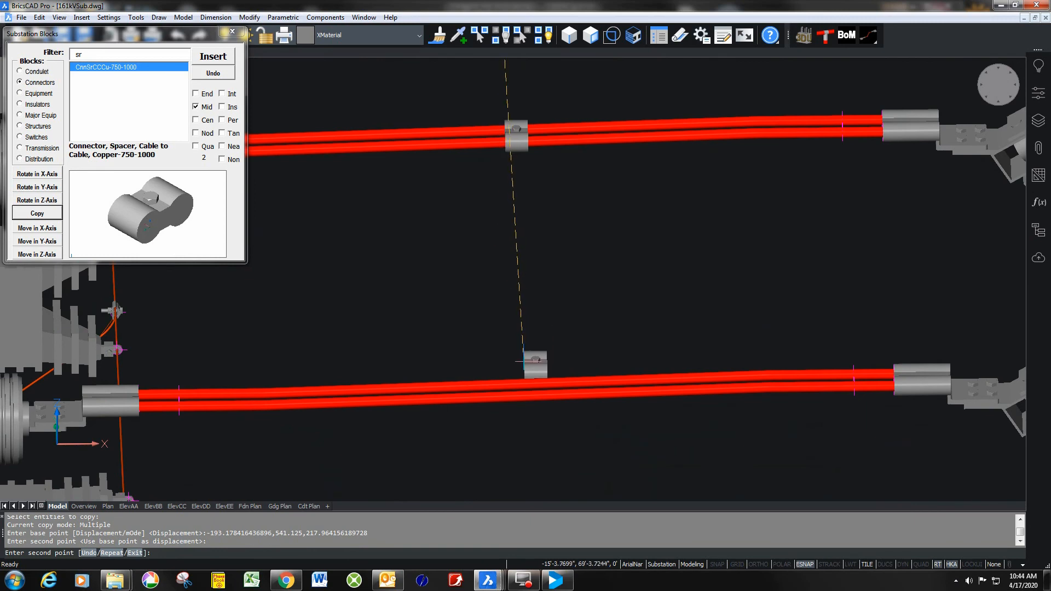
{"action": "left_click", "coordinate": [517, 382]}
{"action": "scroll", "coordinate": [531, 307], "scroll_direction": "down", "scroll_amount": 4}
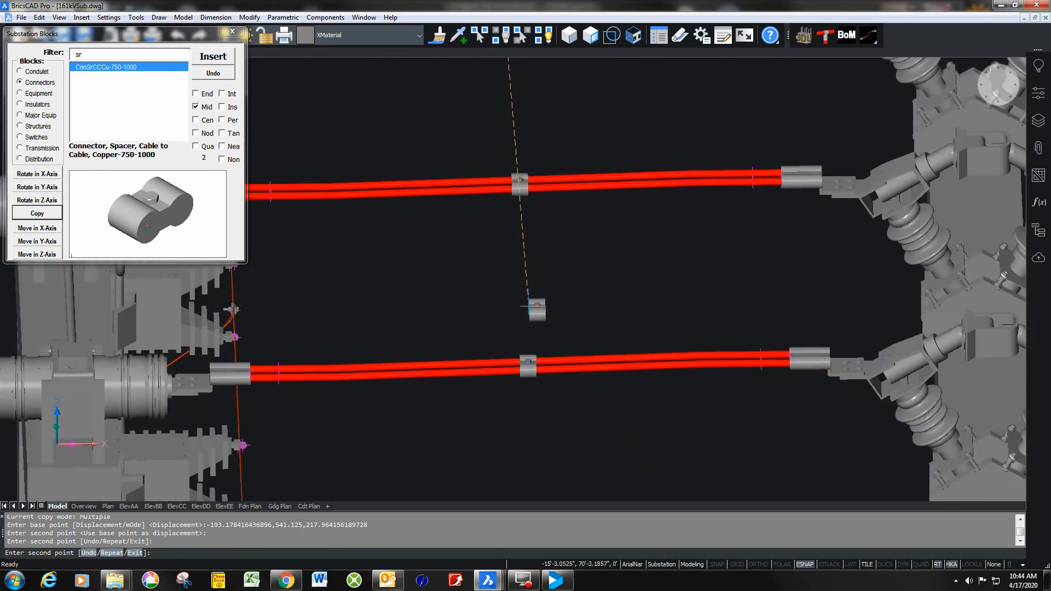
{"action": "key", "text": "Escape"}
- Check the jumper pairs and their spacers from the switches to the transformer, and close the Substation Blocks dialog
{"action": "scroll", "coordinate": [530, 306], "scroll_direction": "down", "scroll_amount": 5}
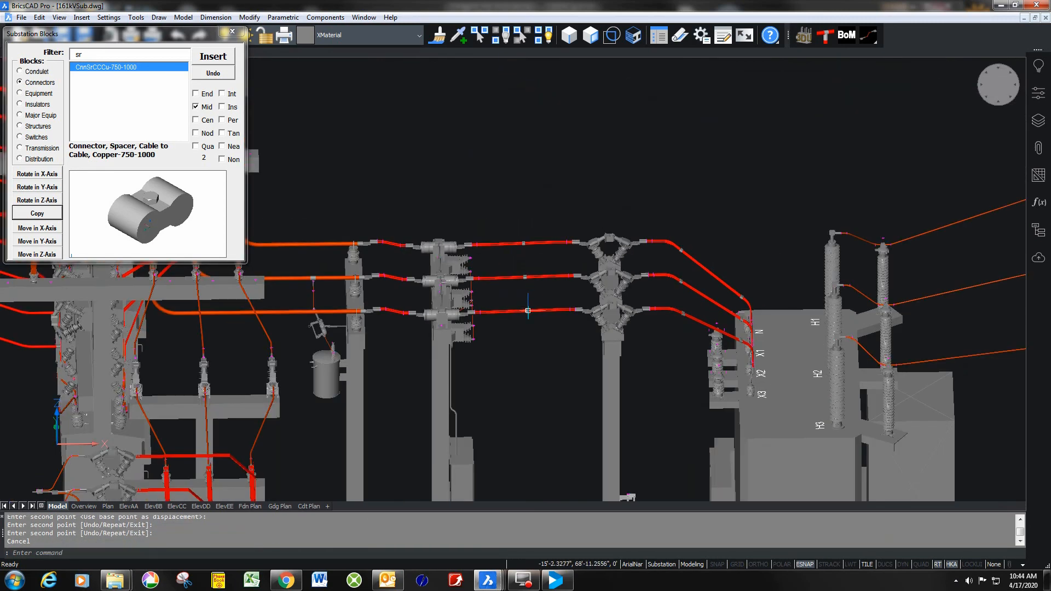
{"action": "middle_click_drag", "start_coordinate": [551, 355], "coordinate": [550, 317]}
{"action": "scroll", "coordinate": [571, 317], "scroll_direction": "up", "scroll_amount": 2}
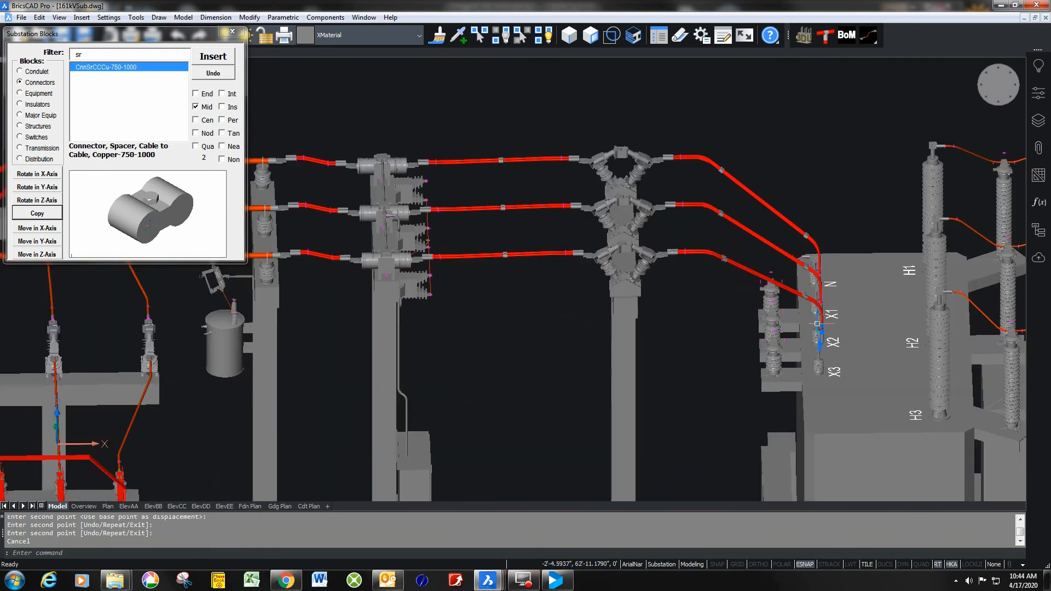
{"action": "key", "text": "ctrl"}
{"action": "scroll", "coordinate": [509, 310], "scroll_direction": "down", "scroll_amount": 2}
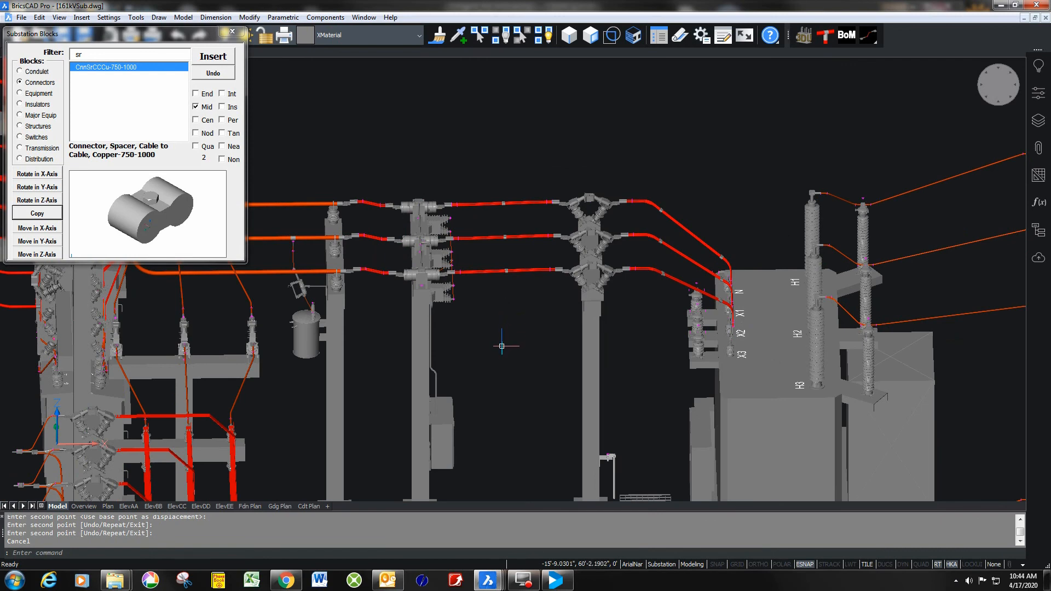
{"action": "middle_click_drag", "start_coordinate": [502, 346], "coordinate": [515, 330]}
{"action": "scroll", "coordinate": [503, 332], "scroll_direction": "down", "scroll_amount": 1}
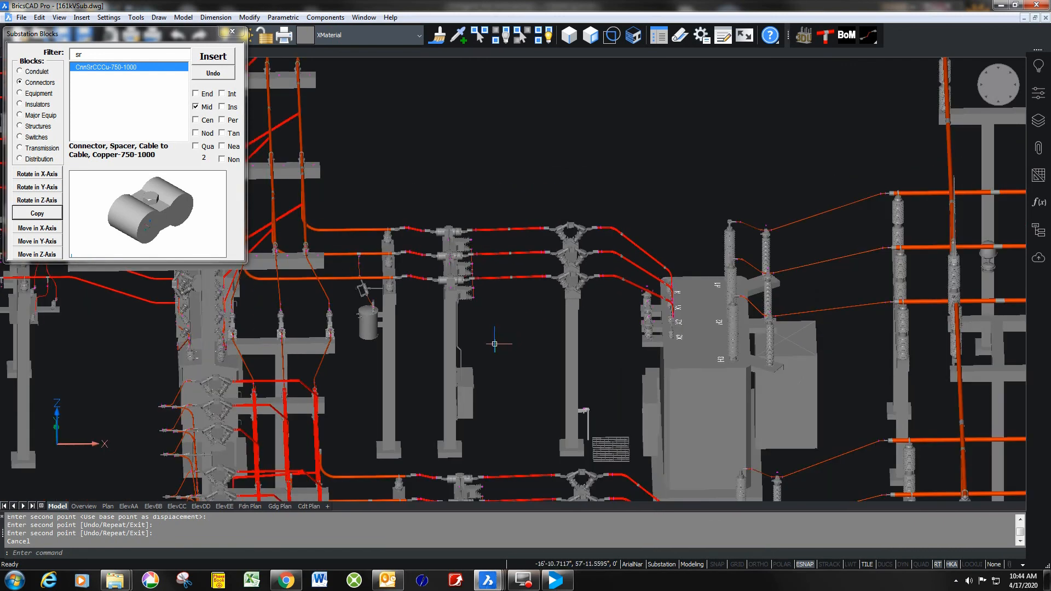
{"action": "scroll", "coordinate": [494, 337], "scroll_direction": "up", "scroll_amount": 1}
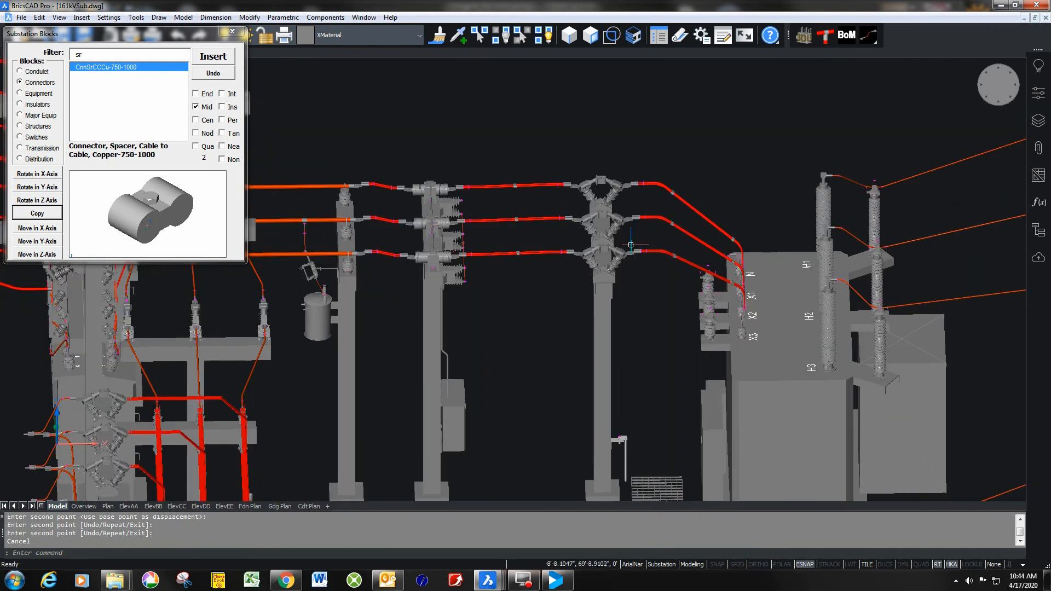
{"action": "left_click", "coordinate": [232, 31]}
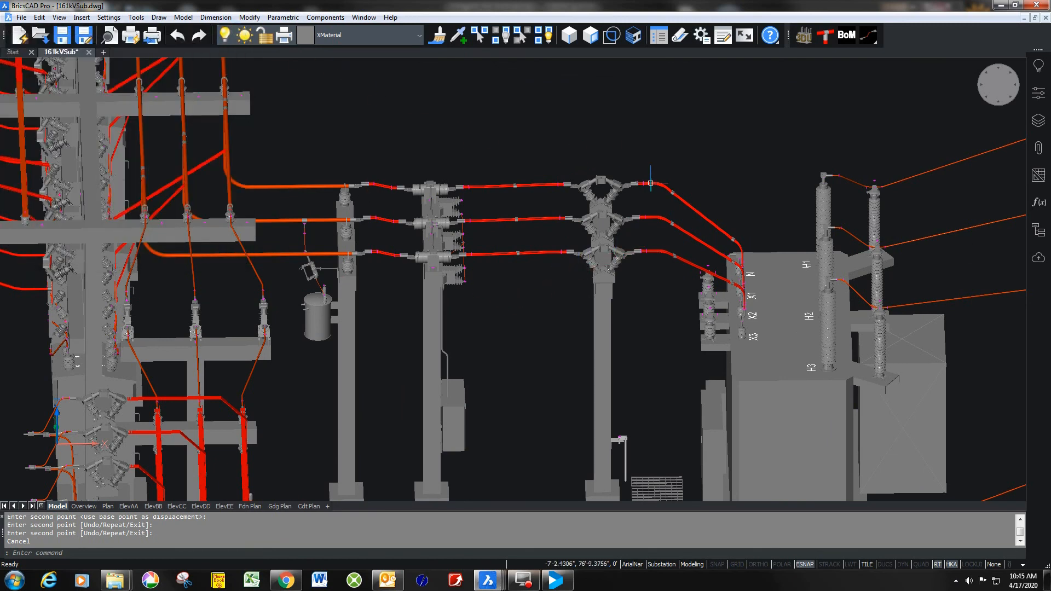